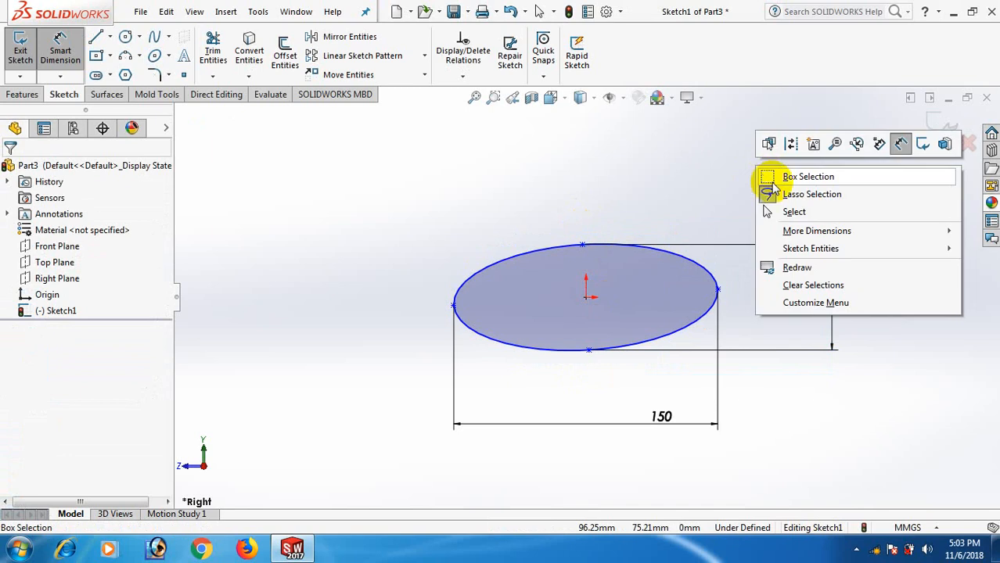
Draw a line across the ellipse's short axis, connecting its upper and lower quadrant points
click(806, 212)
key(l)
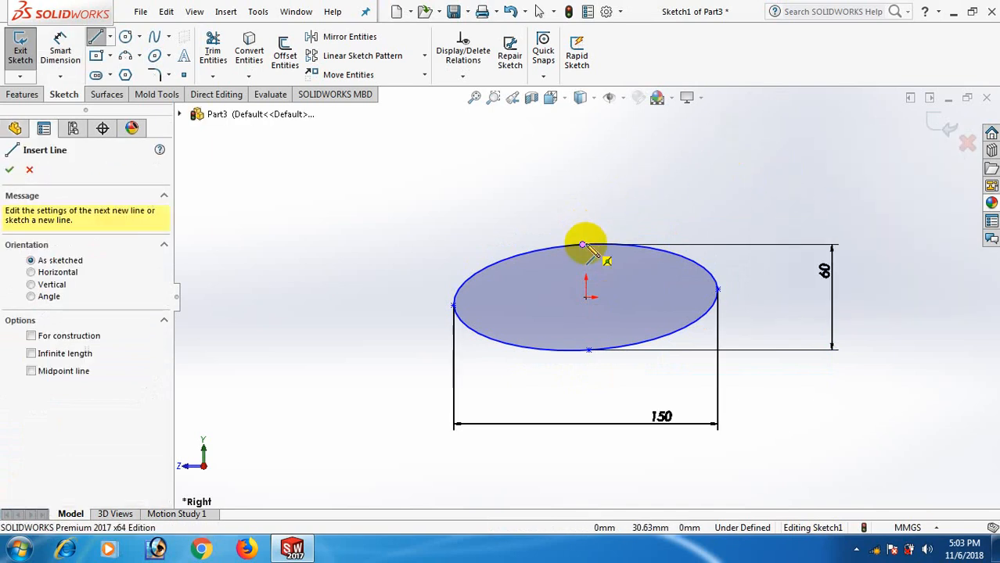
click(584, 246)
click(589, 350)
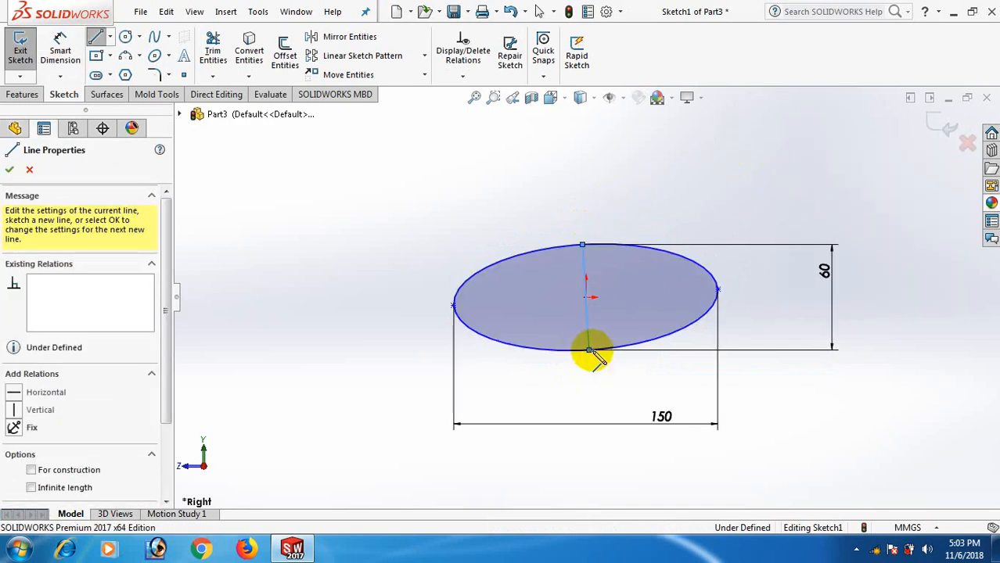
right_click(599, 356)
click(632, 362)
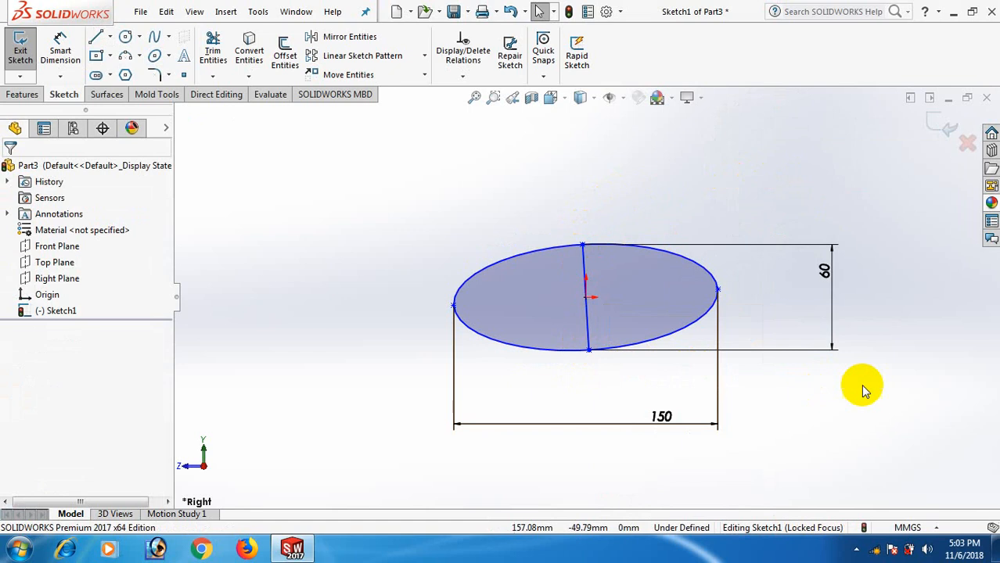
Apply a Vertical relation to the line dividing the ellipse
click(585, 274)
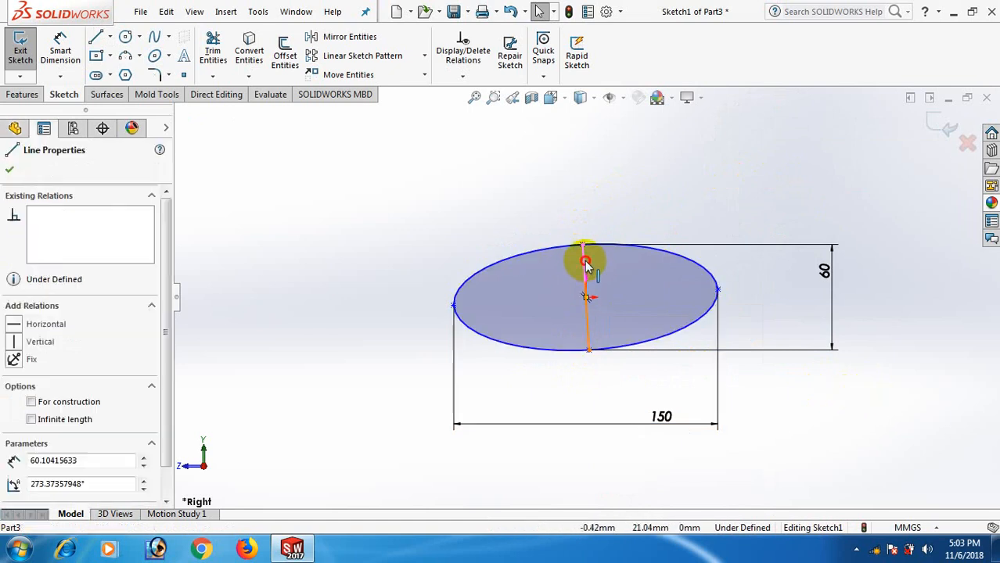
click(648, 195)
click(589, 179)
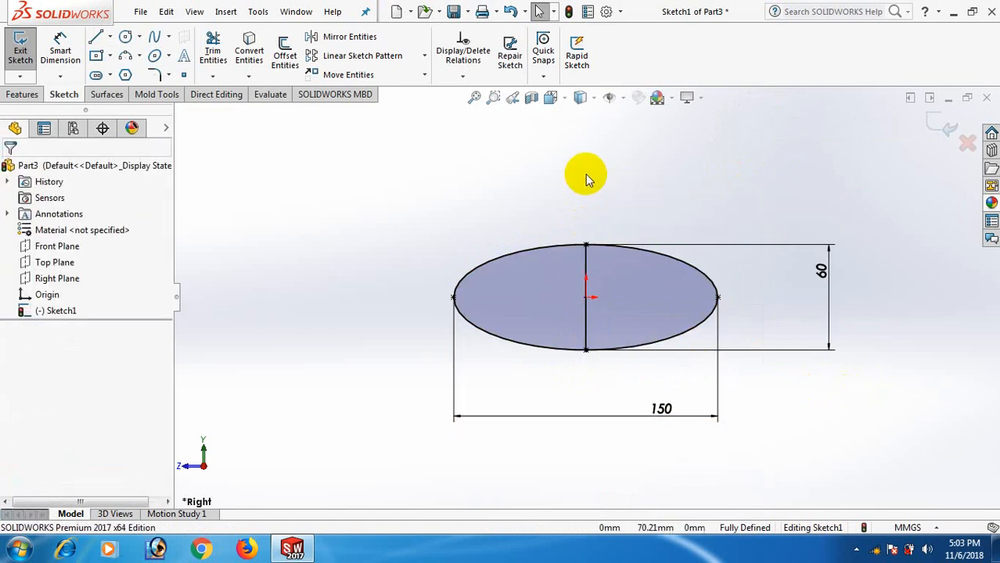
Trim away the half of the ellipse on the left of the vertical line with Power trim
click(213, 48)
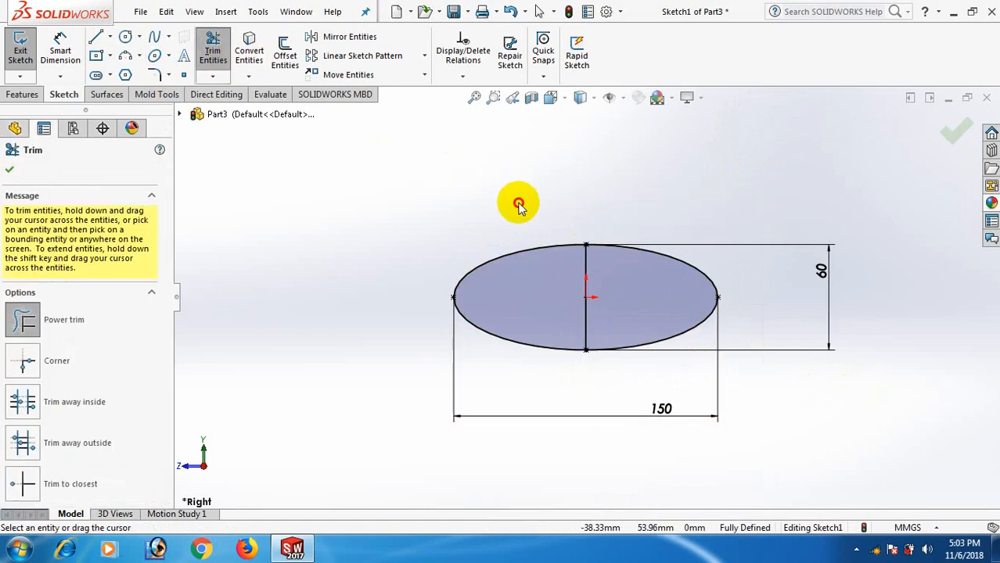
drag(518, 206, 530, 311)
click(8, 170)
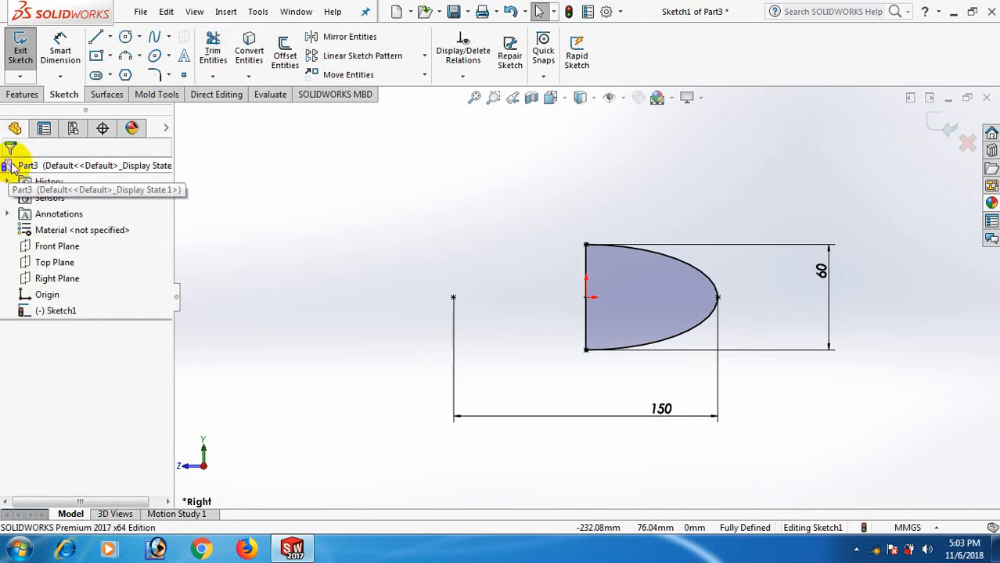
Revolve the half-ellipse profile 360 degrees about its vertical line into a solid
click(23, 95)
click(73, 47)
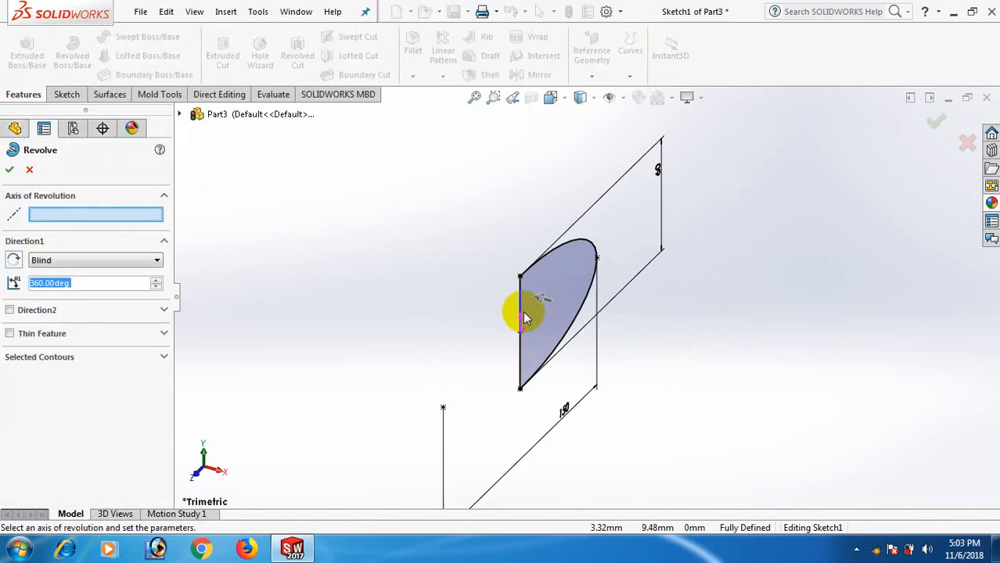
click(520, 311)
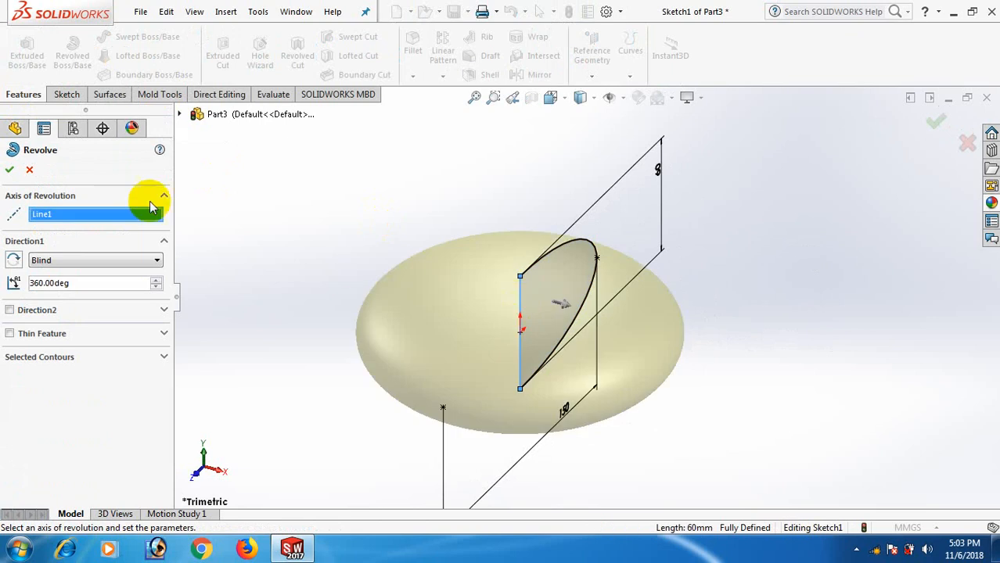
click(13, 169)
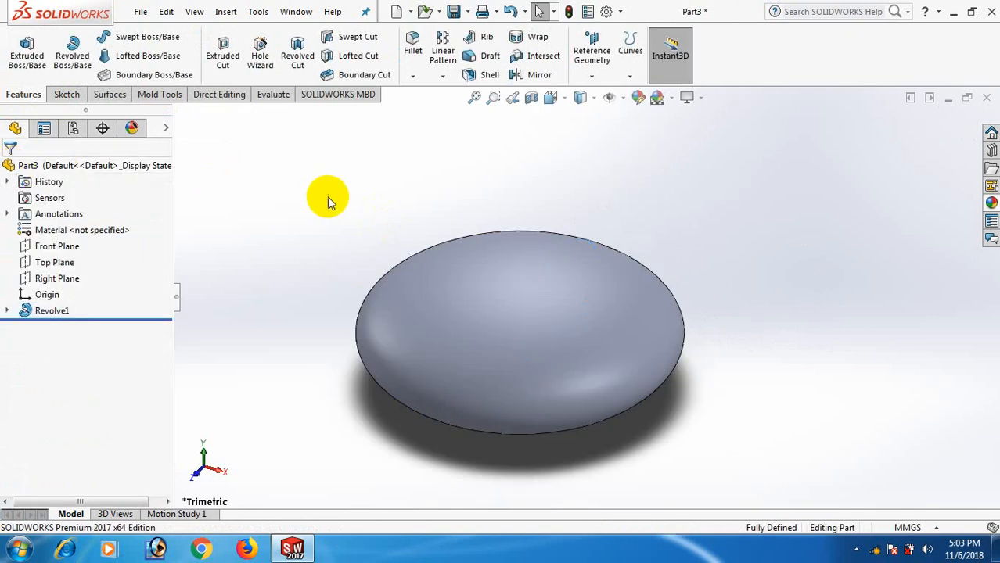
On the Top Plane, sketch a circle centred on the origin, about 100 mm in diameter
click(54, 265)
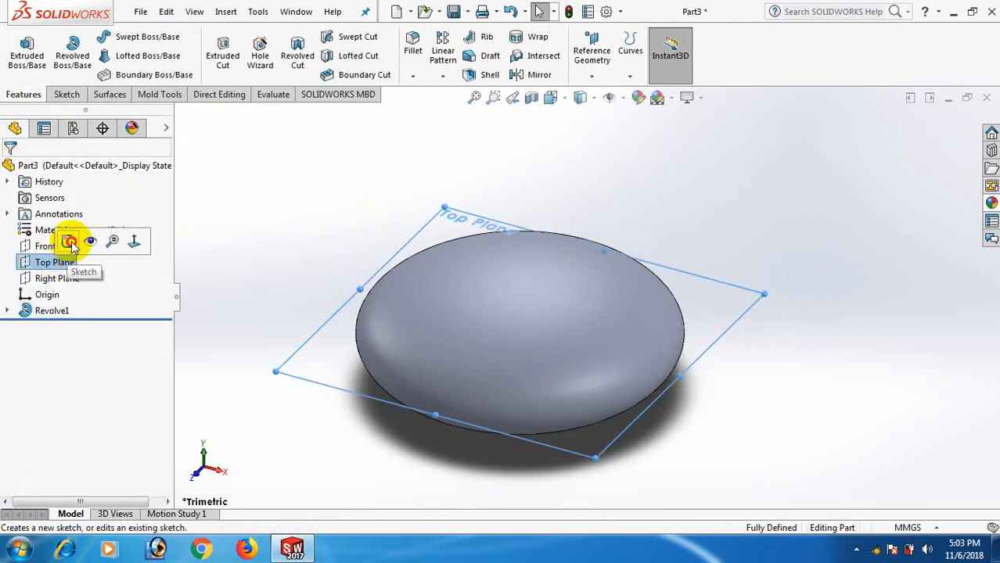
click(69, 233)
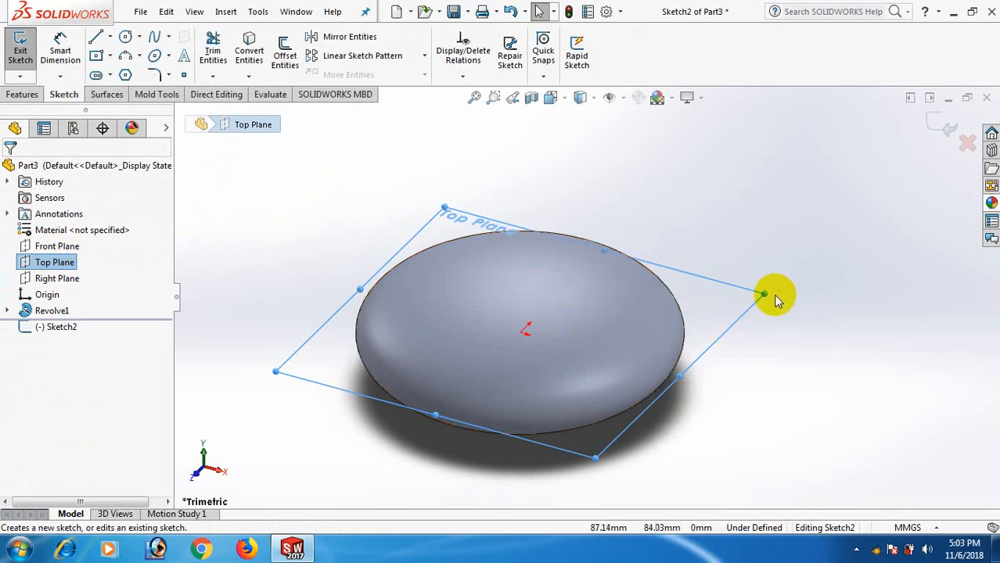
key(space)
click(706, 51)
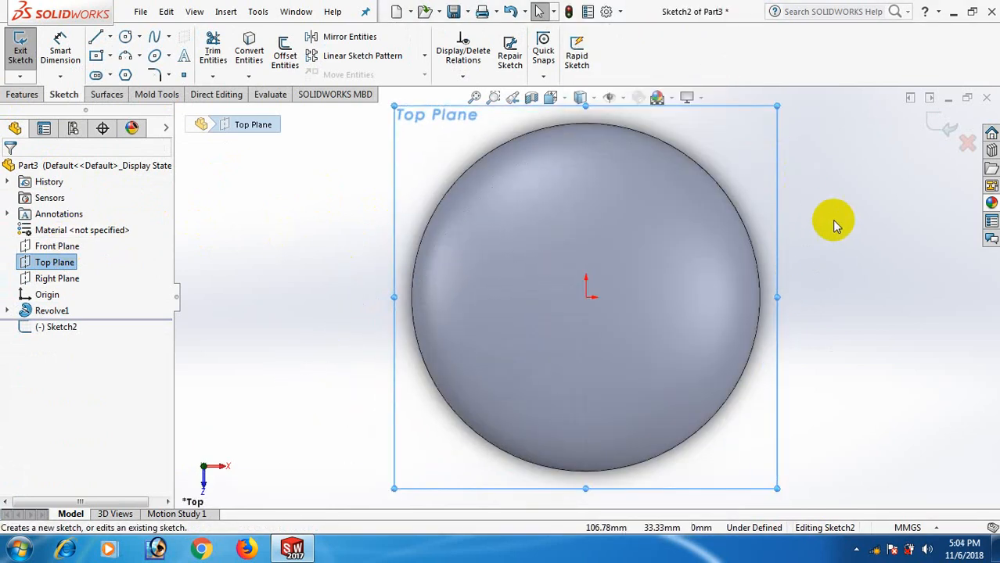
right_drag(835, 225, 981, 265)
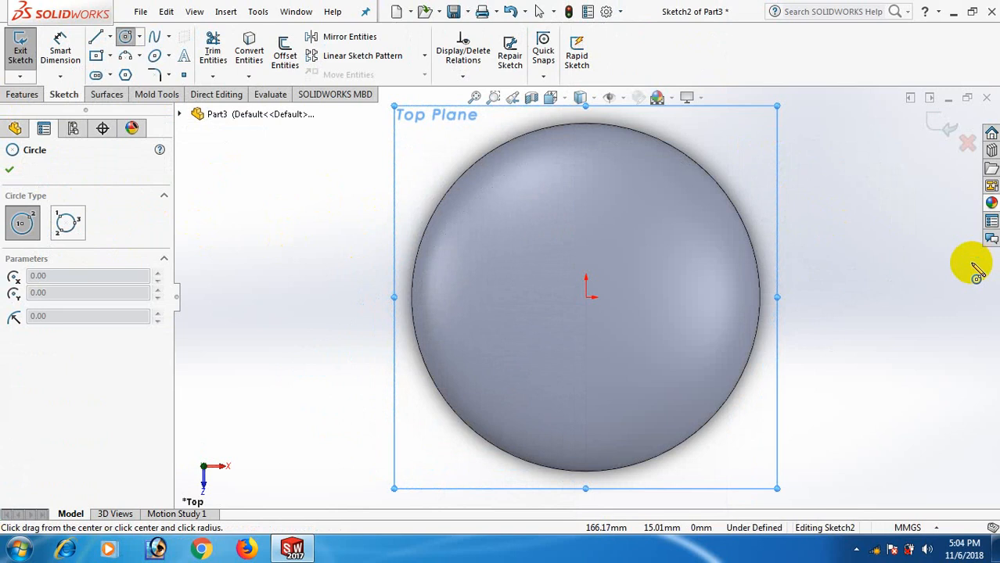
click(586, 297)
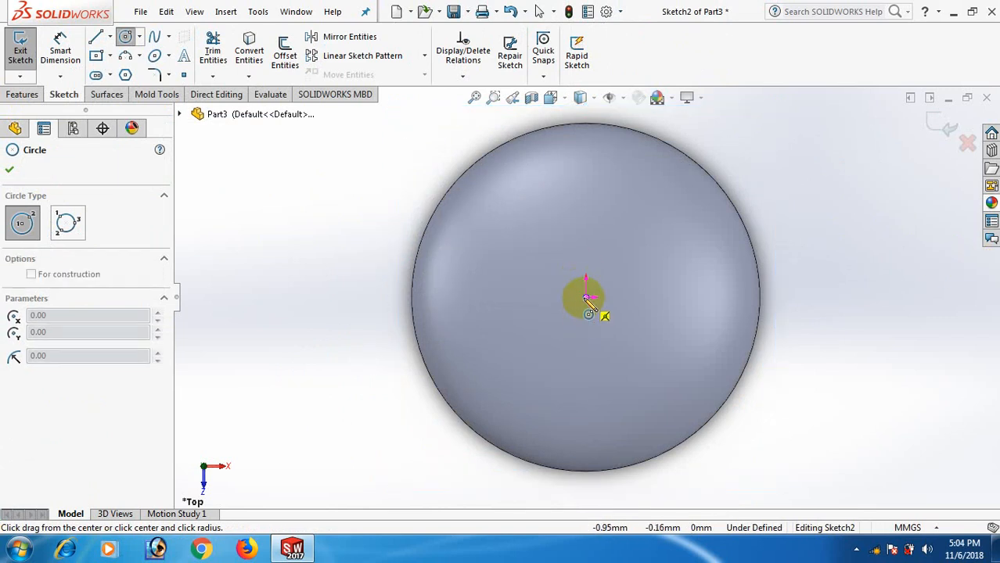
click(696, 332)
Dimension the circle's diameter as 100 mm
right_drag(884, 384, 882, 313)
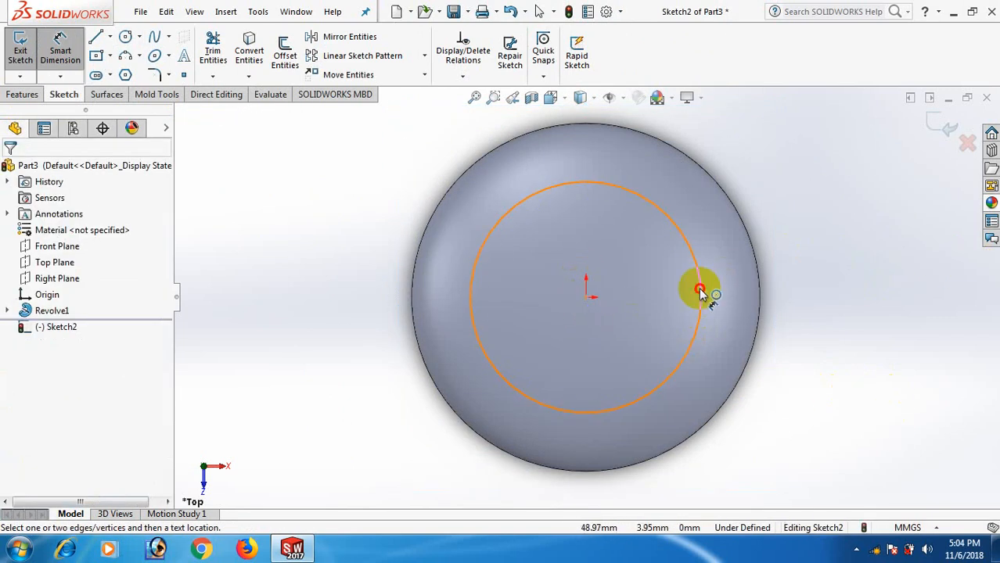
click(701, 291)
click(861, 287)
text(100)
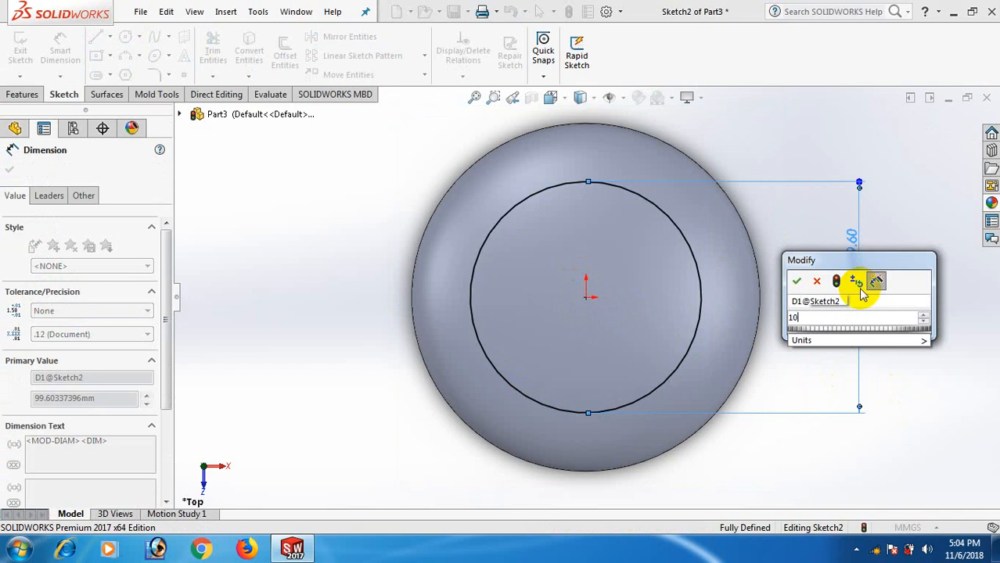
key(Return)
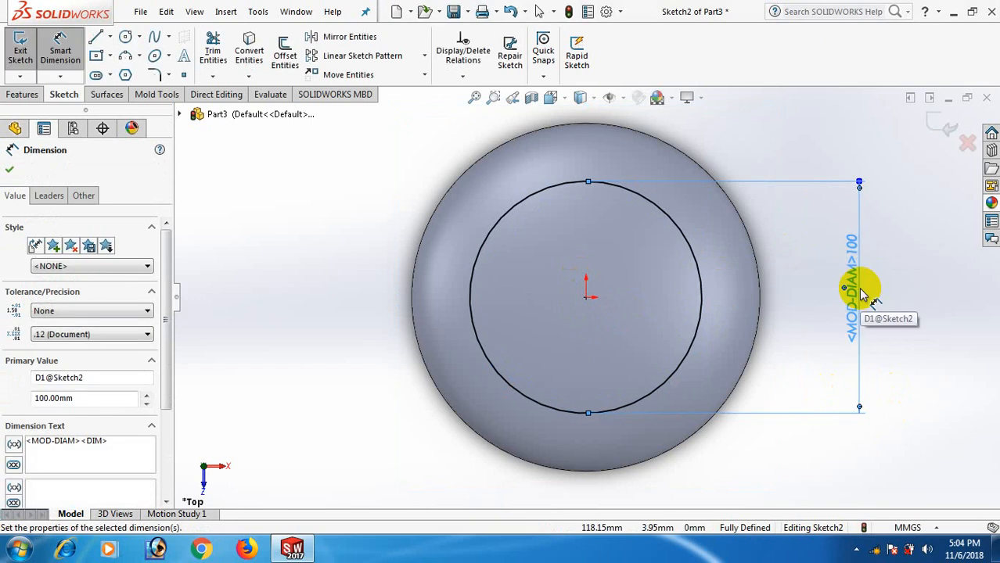
right_click(888, 269)
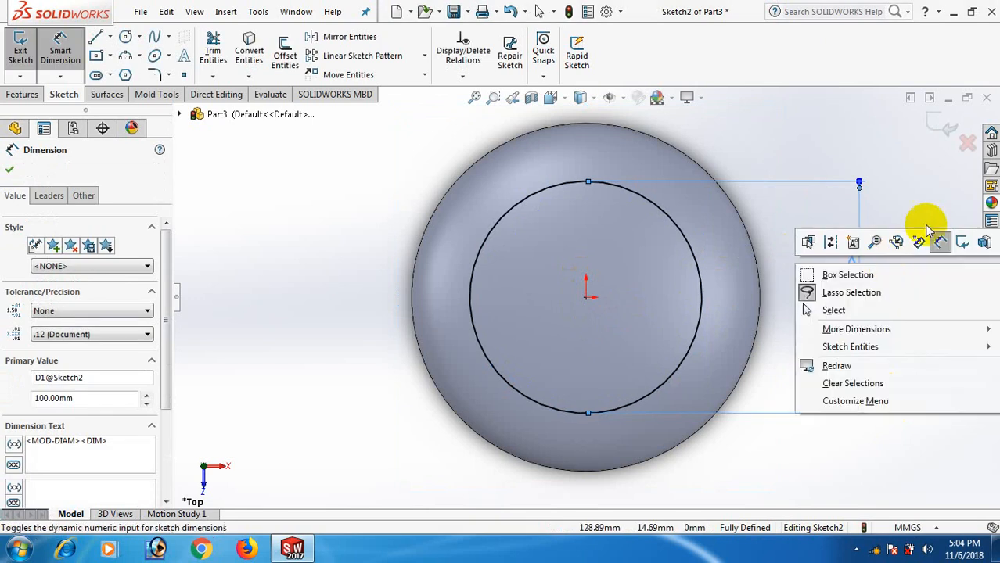
click(834, 311)
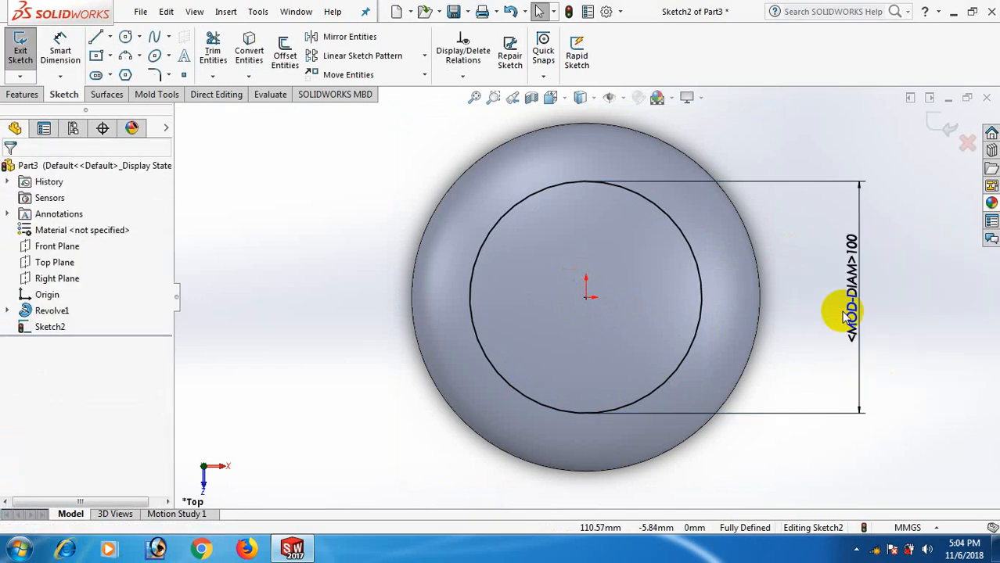
Cut-extrude the circle through the revolved body with the Through All - Both end condition
key(space)
click(853, 11)
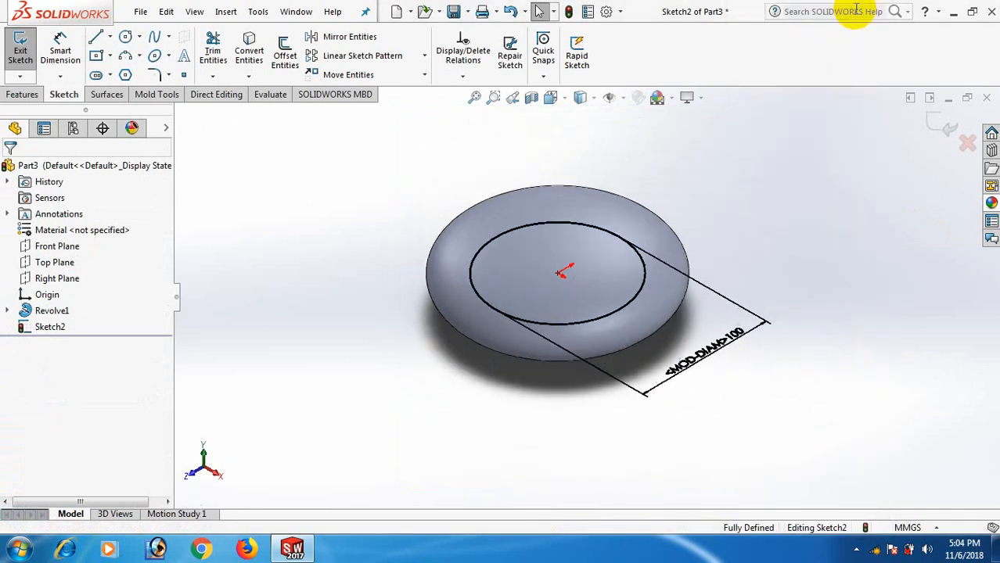
click(23, 93)
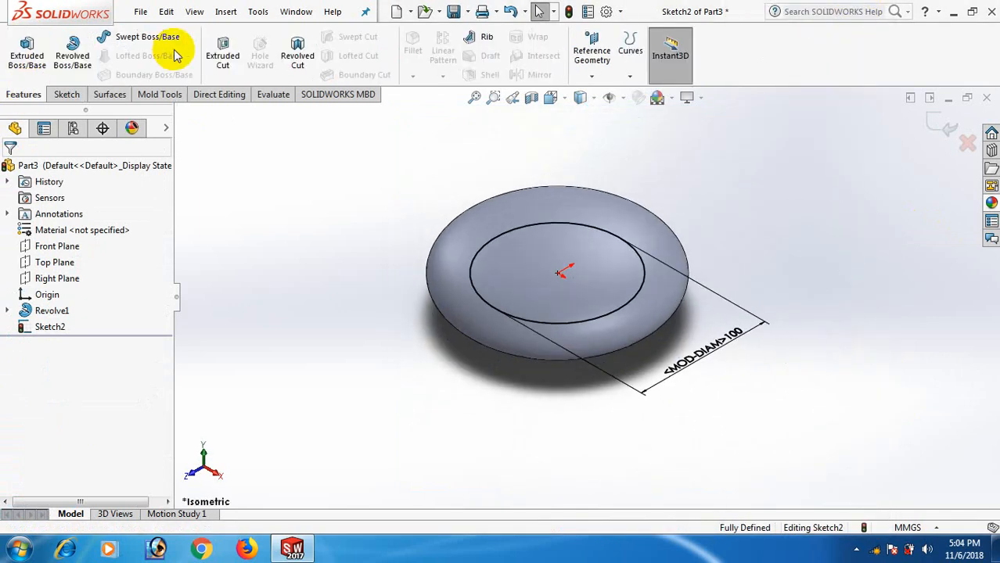
click(219, 51)
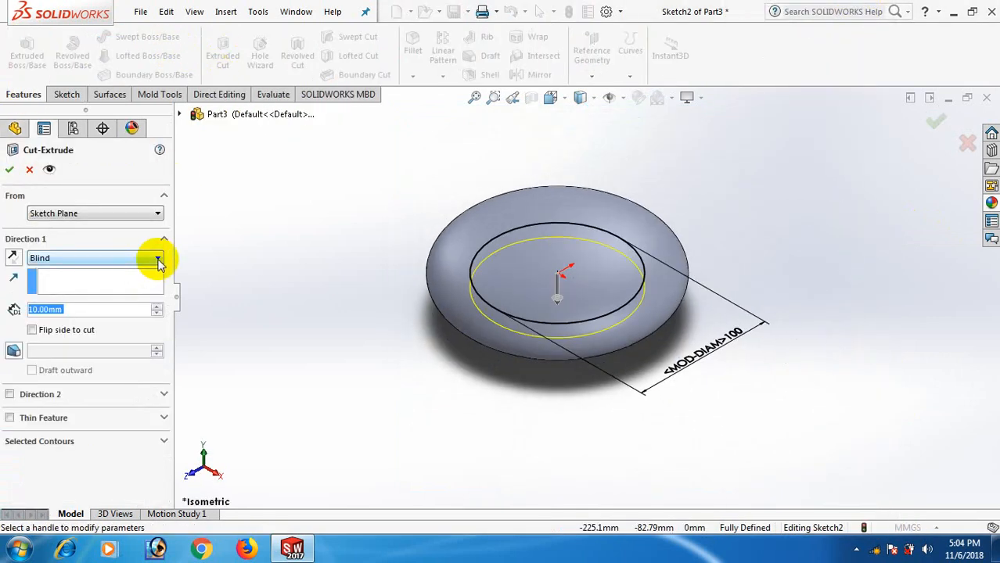
click(158, 262)
click(82, 287)
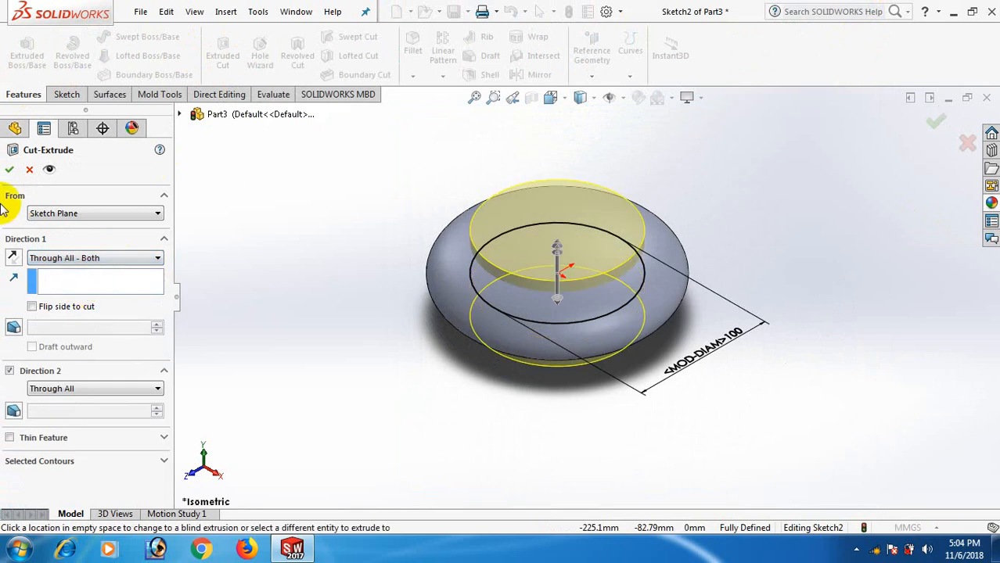
click(7, 171)
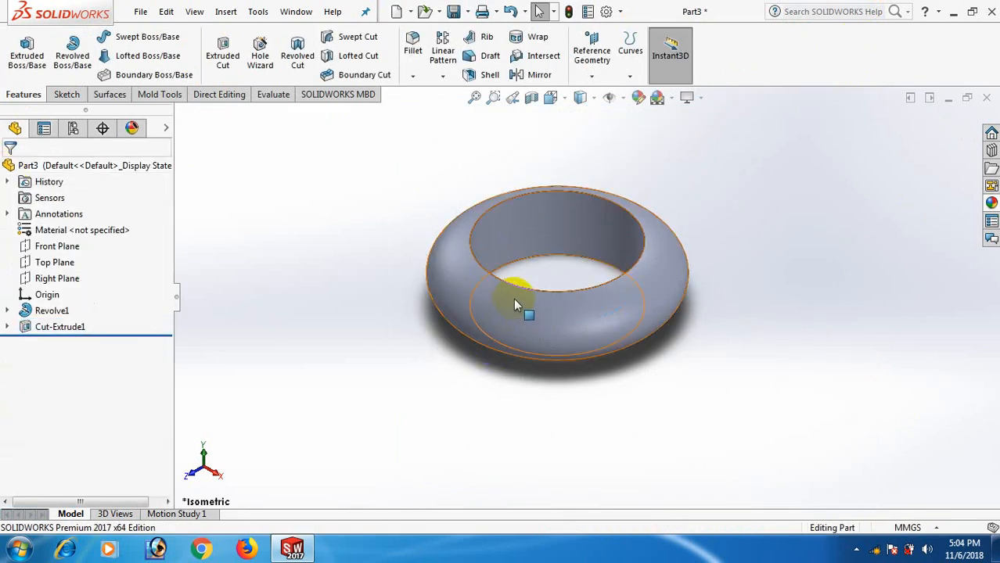
Create a reference plane offset 25 mm above the Top Plane
click(59, 263)
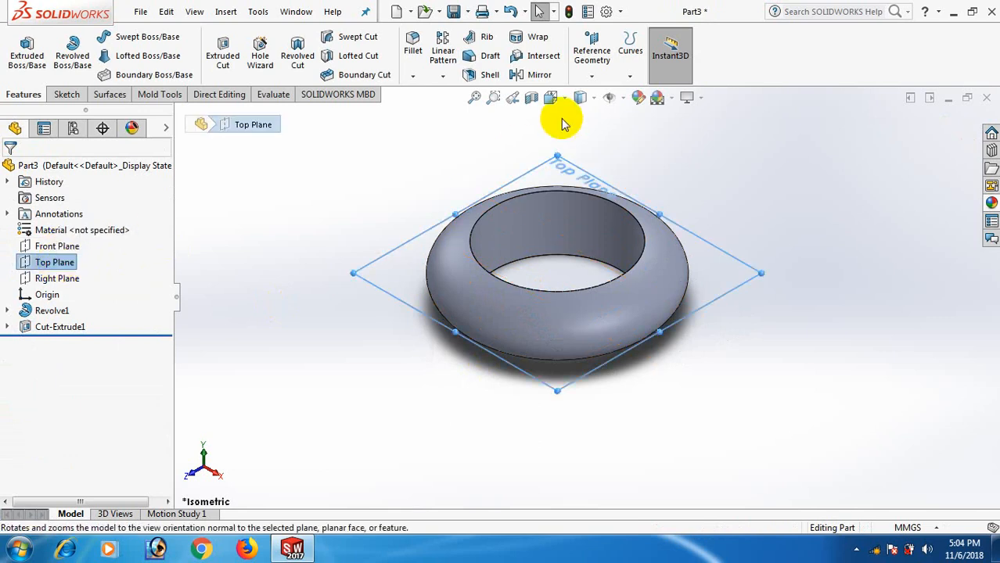
click(590, 78)
click(600, 93)
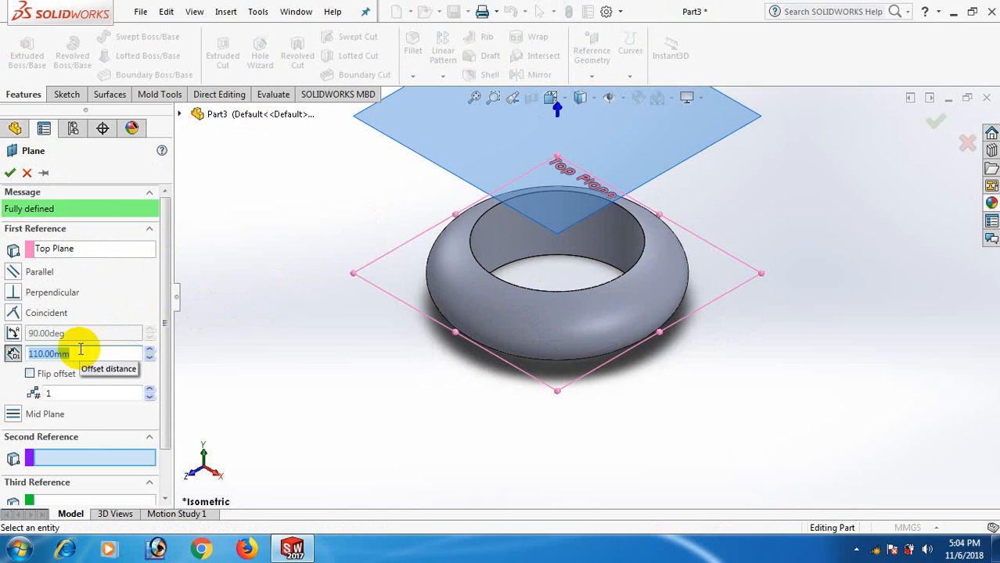
text(25)
key(Return)
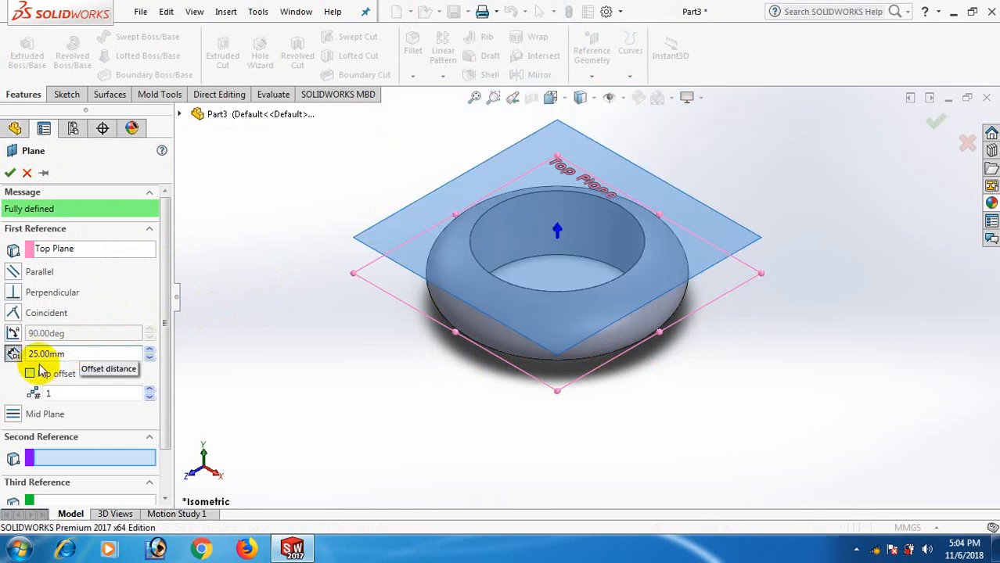
click(10, 174)
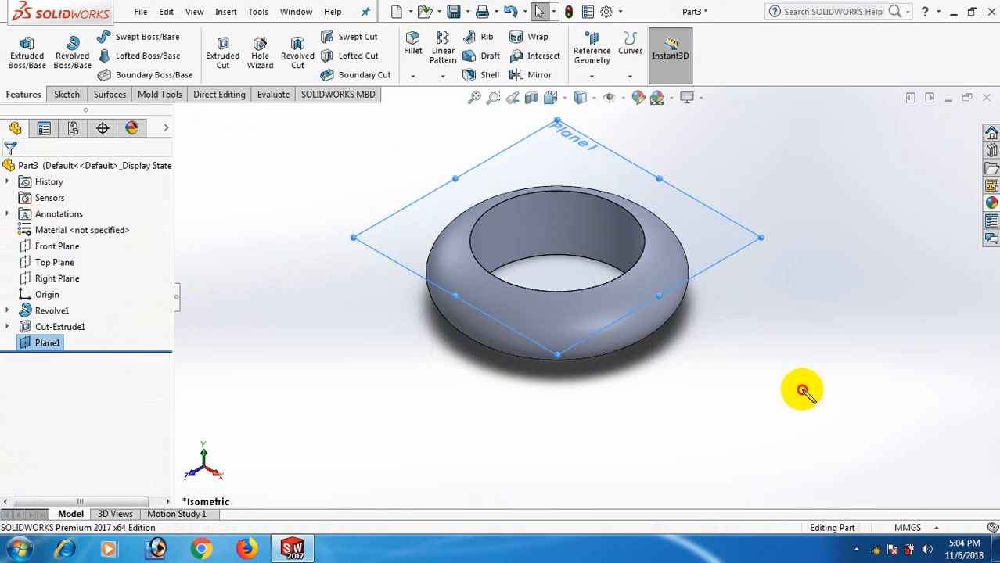
Start a sketch on the new offset plane and convert the hole's upper circular edge into a sketch circle
click(748, 231)
click(780, 197)
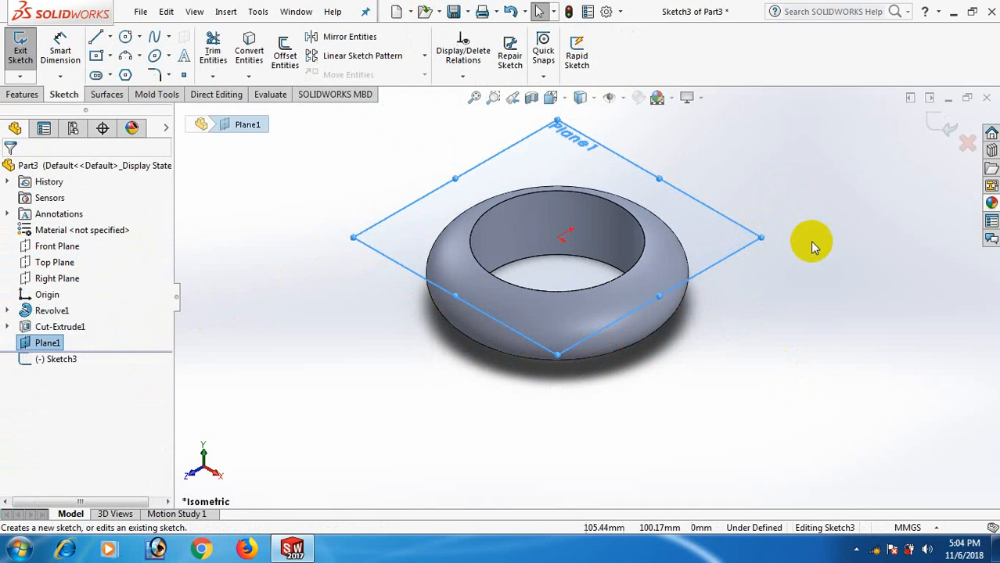
click(633, 262)
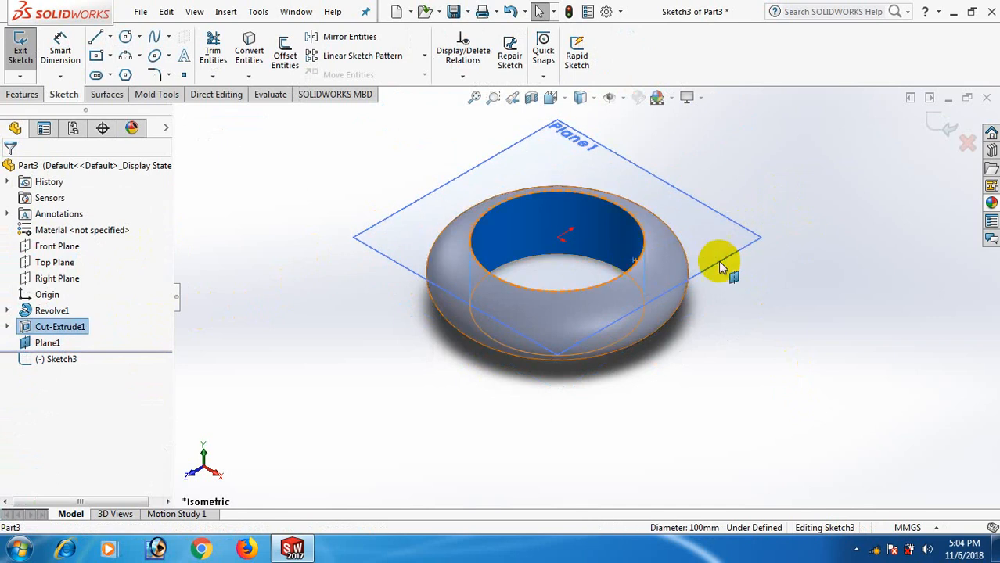
click(879, 267)
click(640, 249)
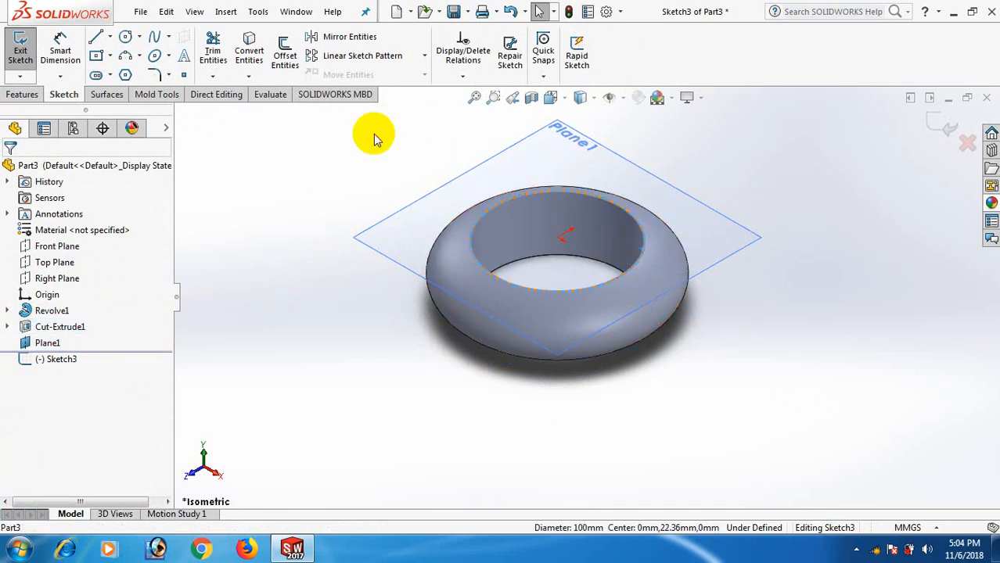
click(251, 59)
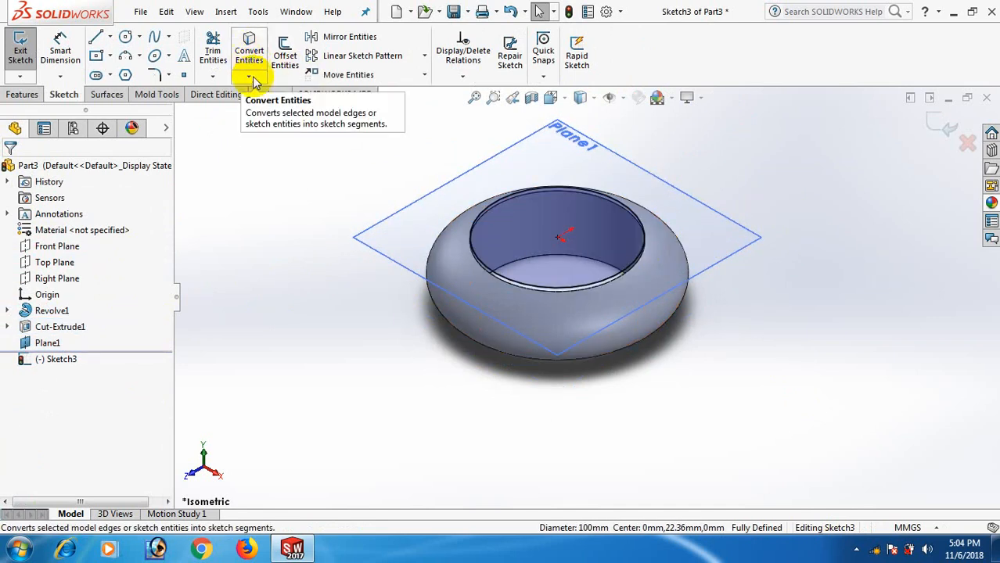
Offset the converted circle outward by 5 mm
click(283, 52)
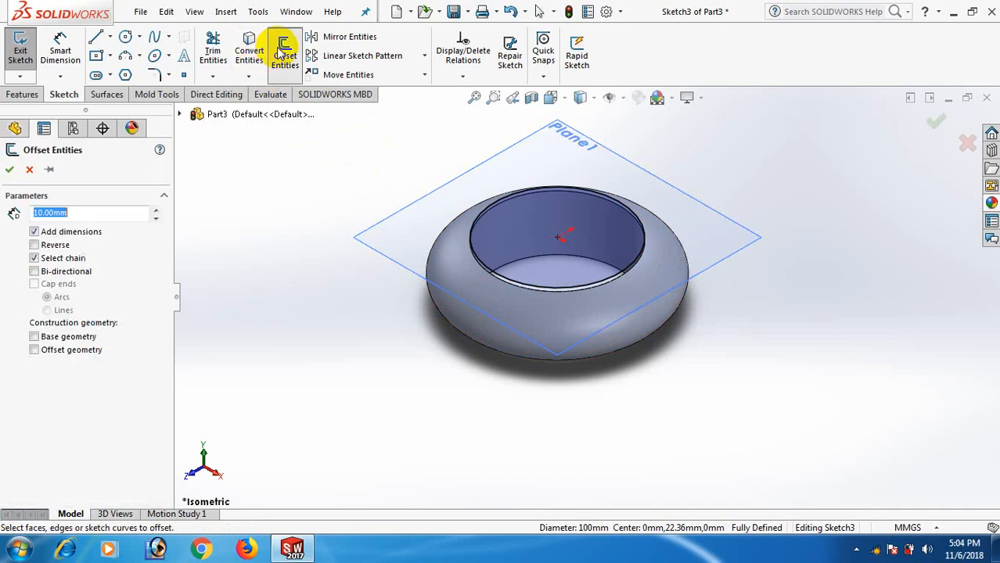
click(511, 283)
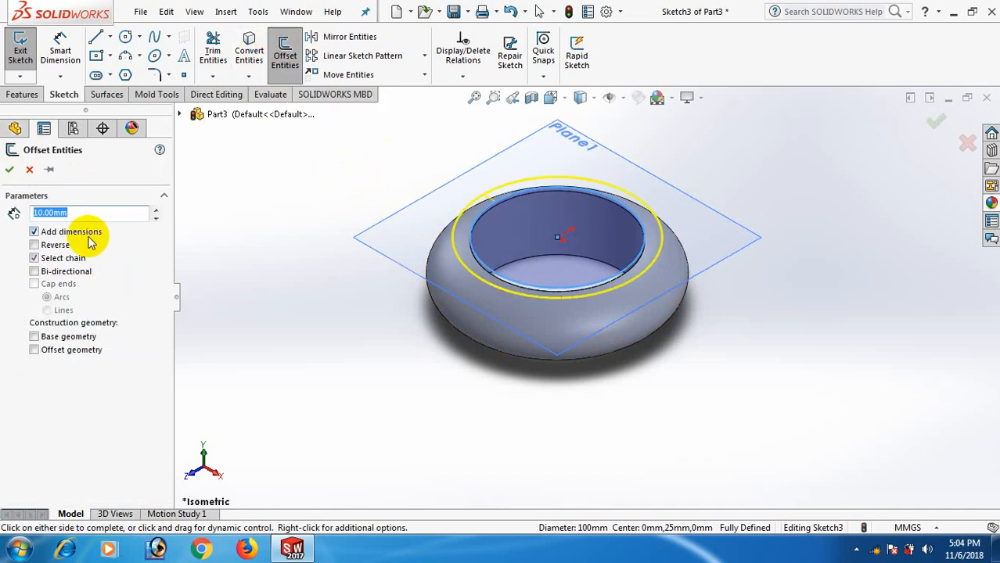
key(Return)
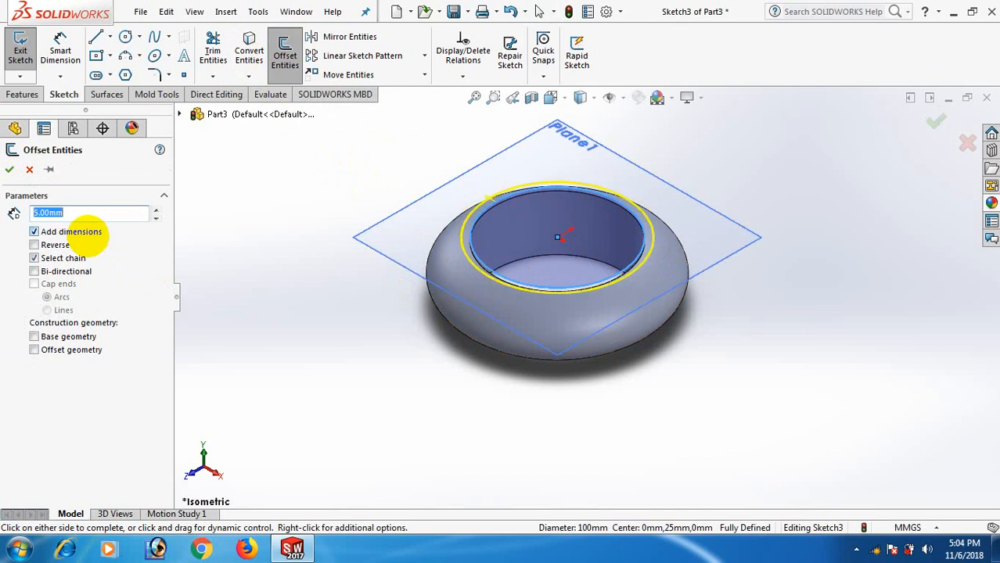
click(6, 170)
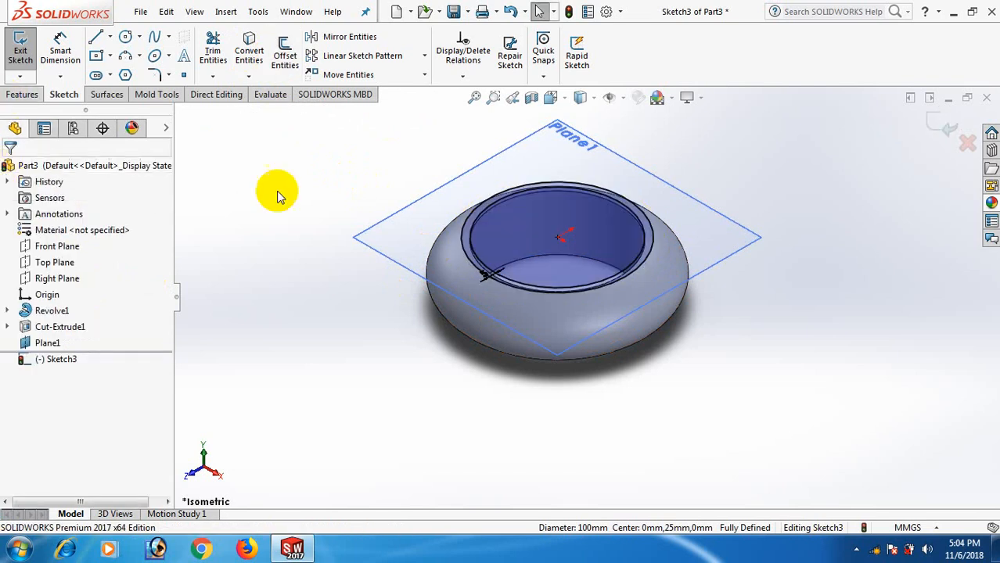
Extrude the ring between the two circles downward into the revolved body with the Up To Next end condition
click(23, 95)
click(28, 54)
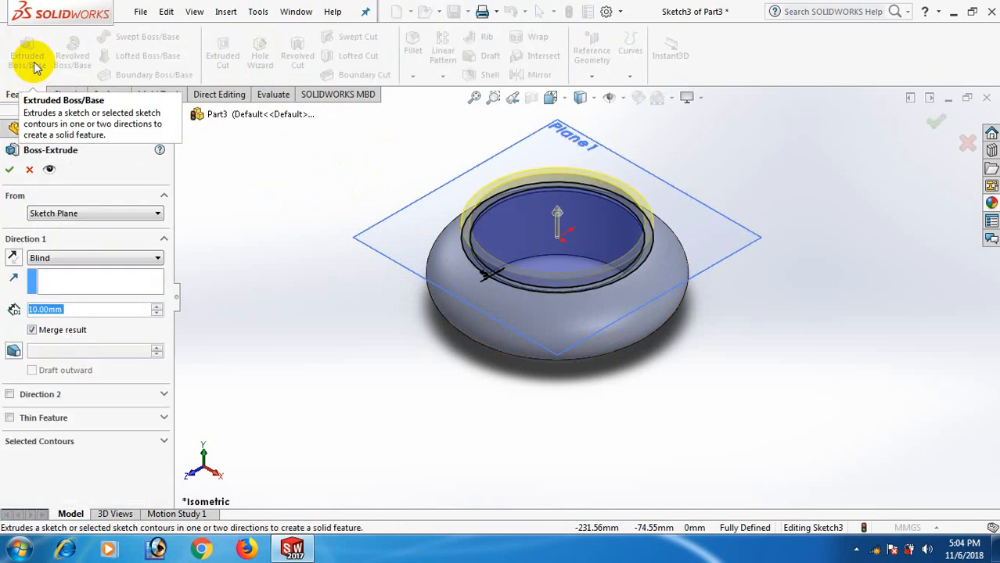
click(12, 259)
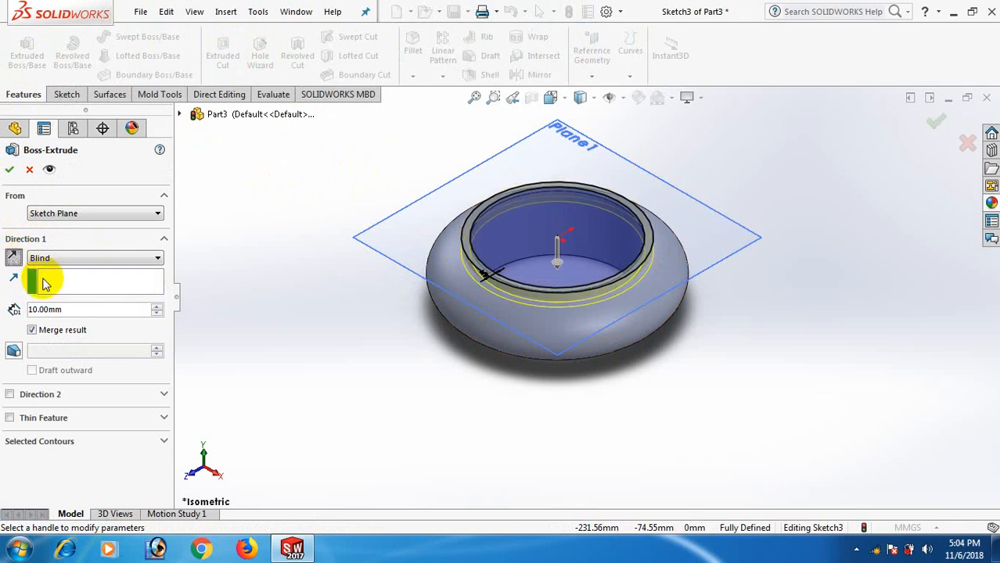
click(159, 259)
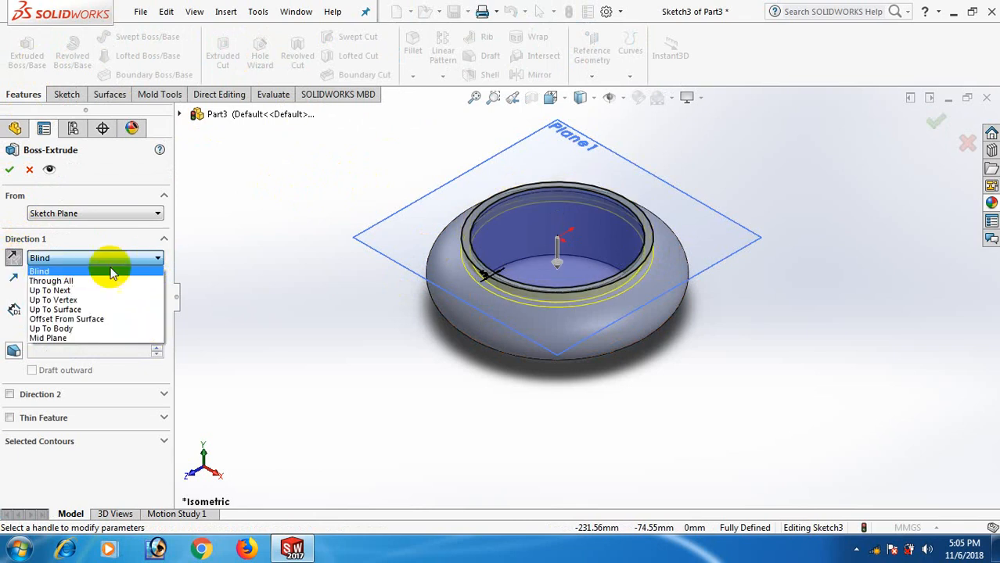
click(63, 290)
click(14, 170)
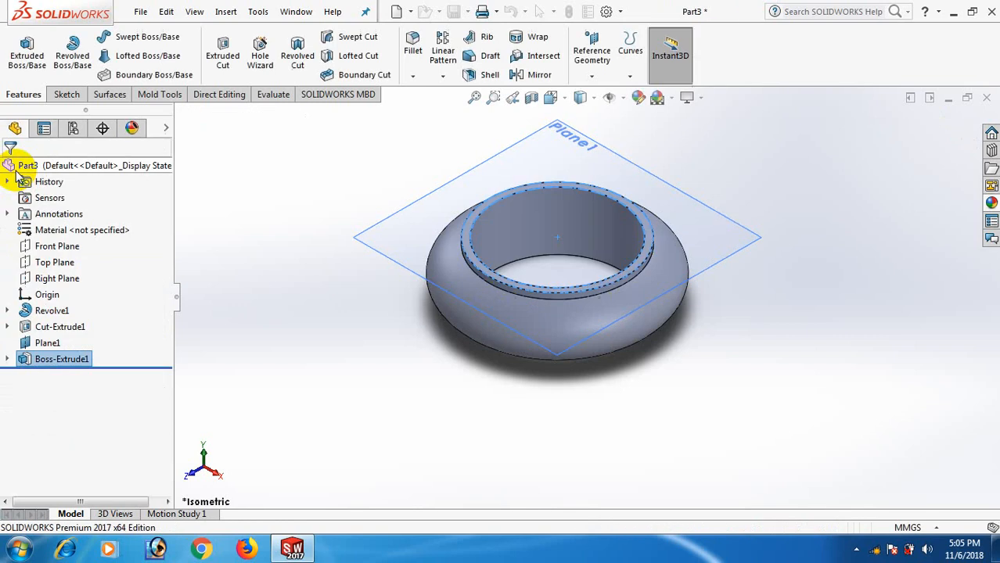
Start a new sketch on the offset plane Plane1 and orient the view normal to it
click(741, 239)
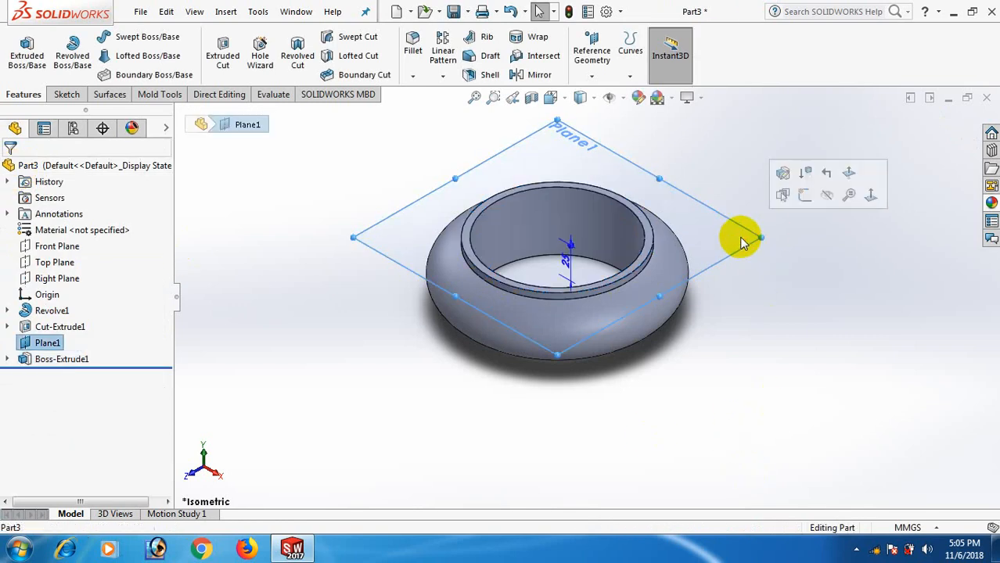
click(800, 199)
key(space)
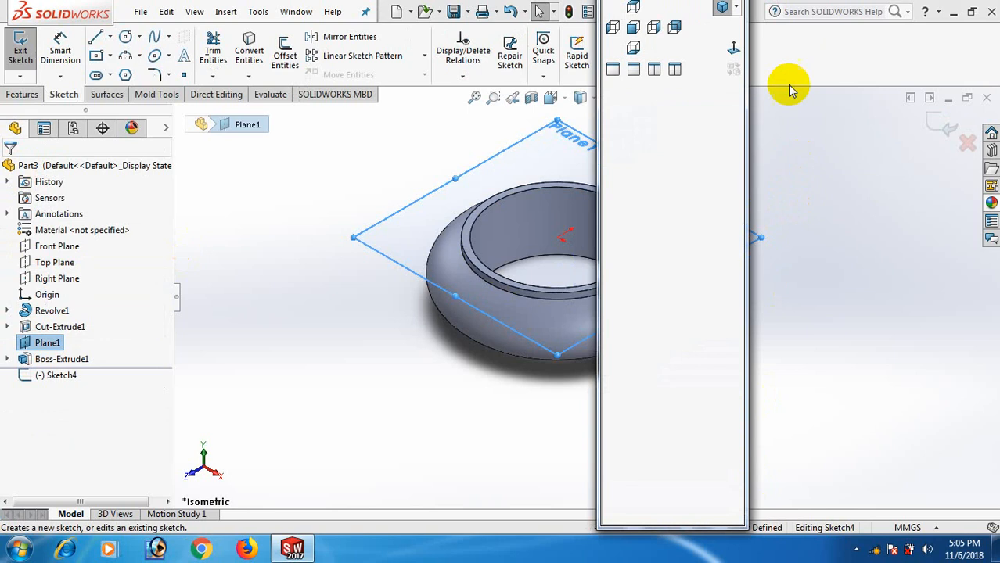
click(730, 45)
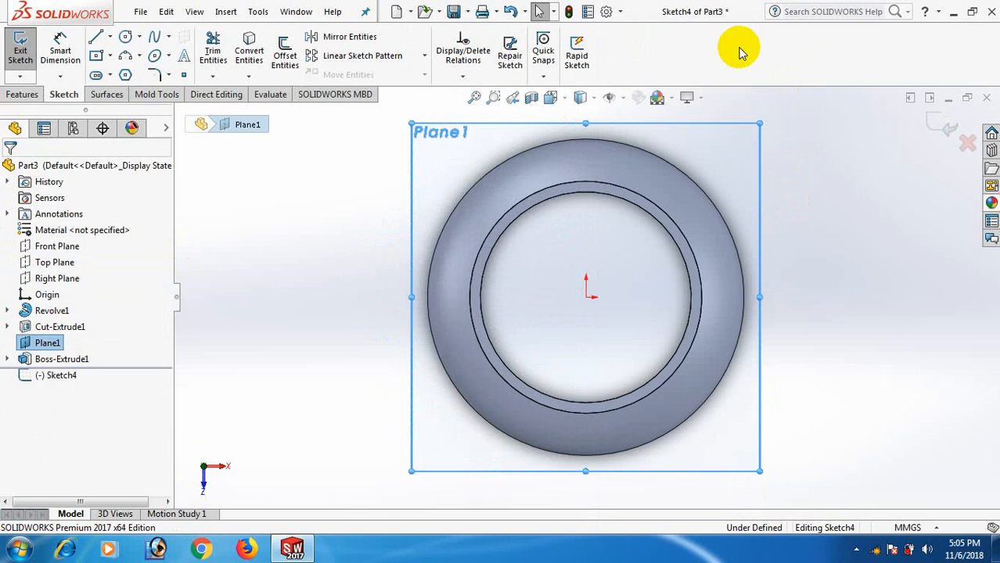
Sketch a vertical centerpoint straight slot centred on the rim's outer edge below the origin, about 15 mm between centres and 16 mm wide
click(99, 73)
scroll(485, 422, down, 2)
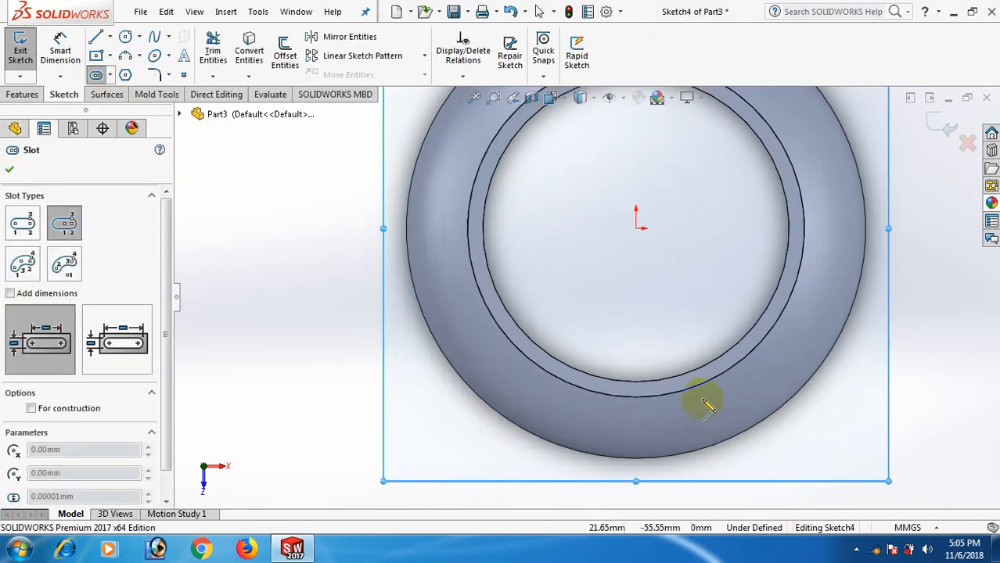
click(635, 398)
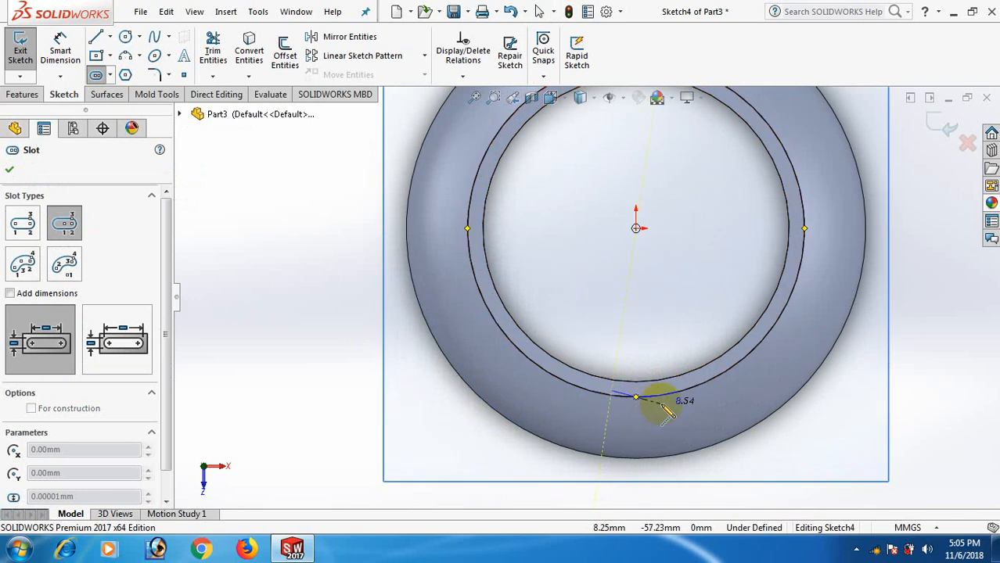
click(634, 420)
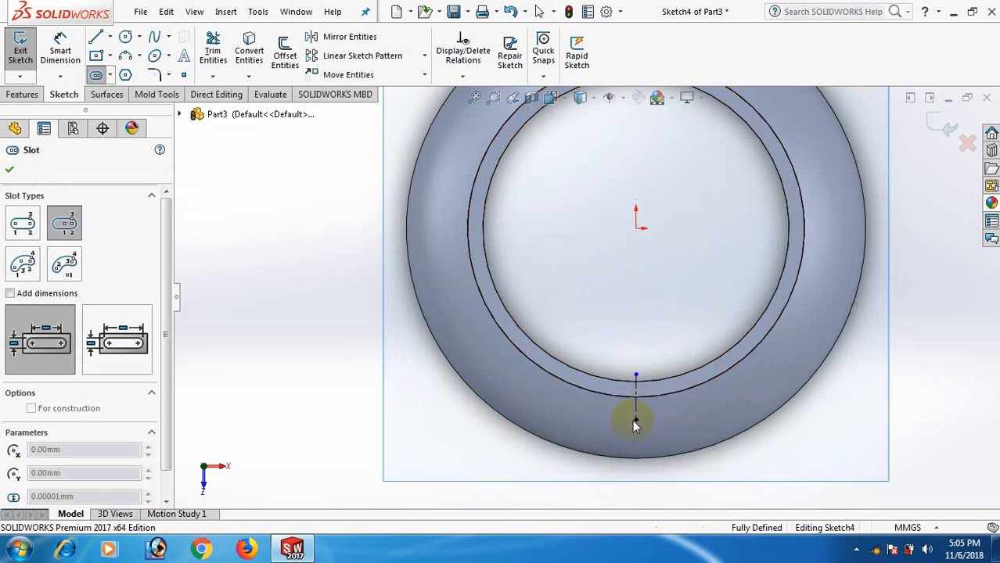
click(661, 426)
right_click(659, 421)
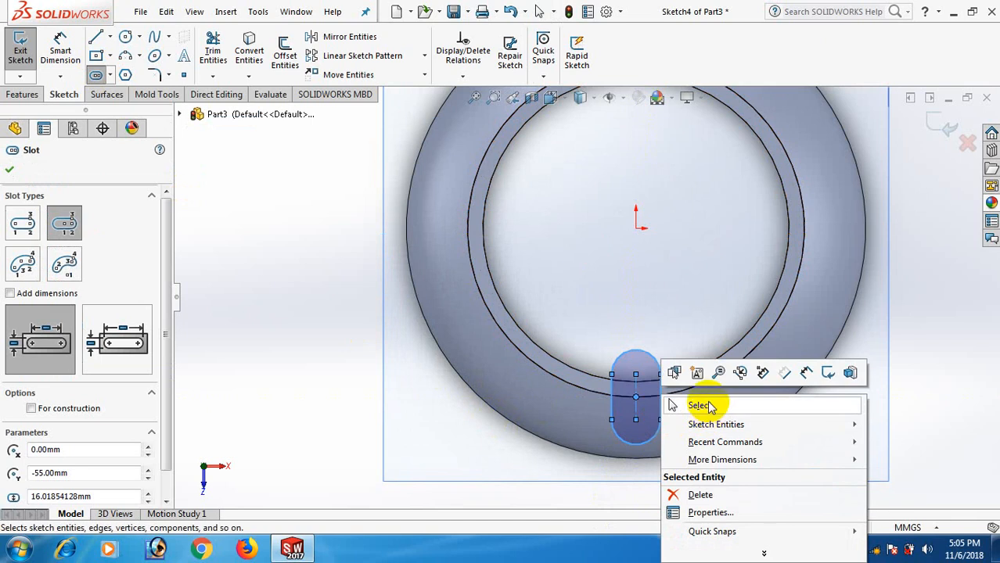
click(709, 406)
Dimension the distance between the slot's two straight sides as 10 mm
right_drag(916, 406, 911, 297)
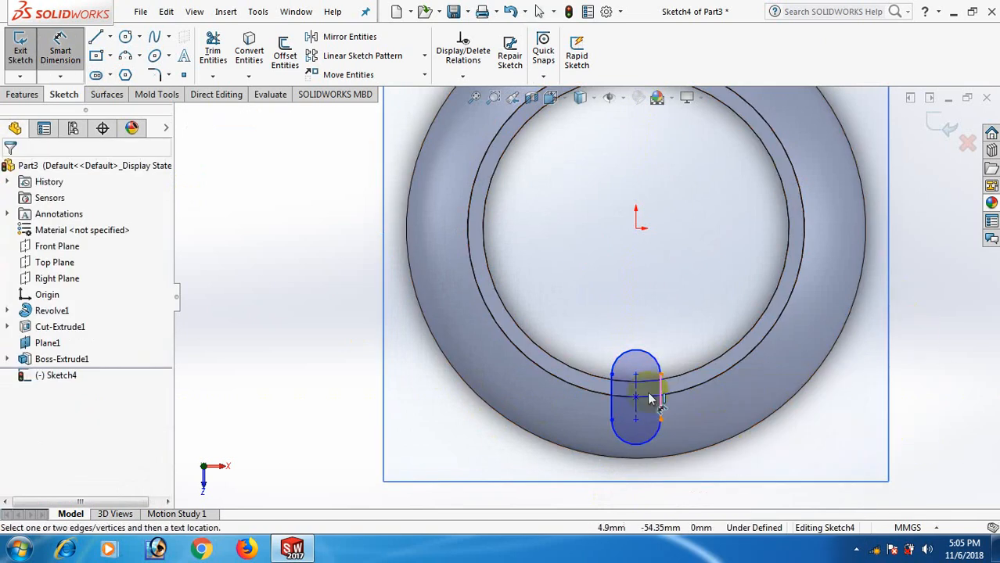
click(611, 406)
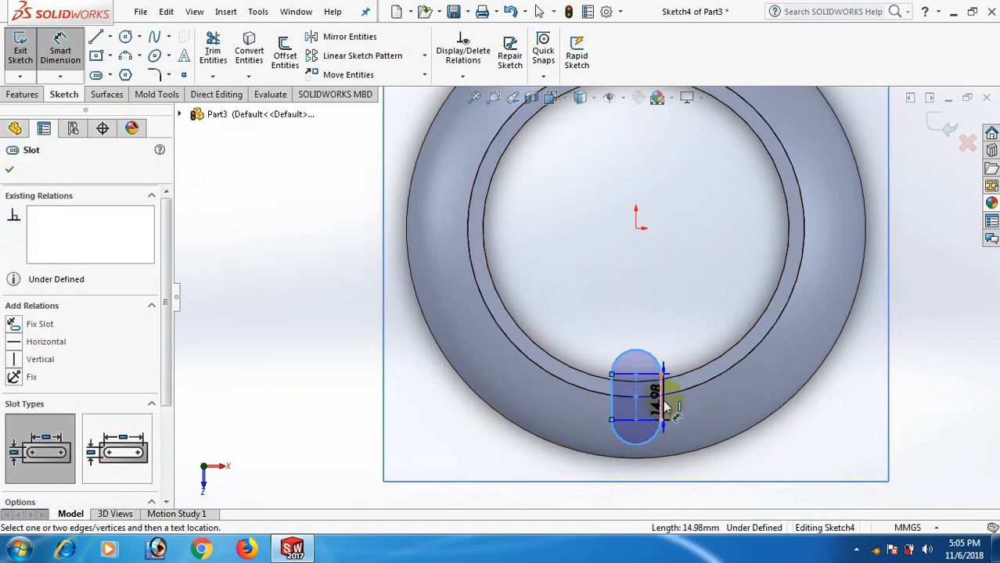
click(663, 405)
click(648, 489)
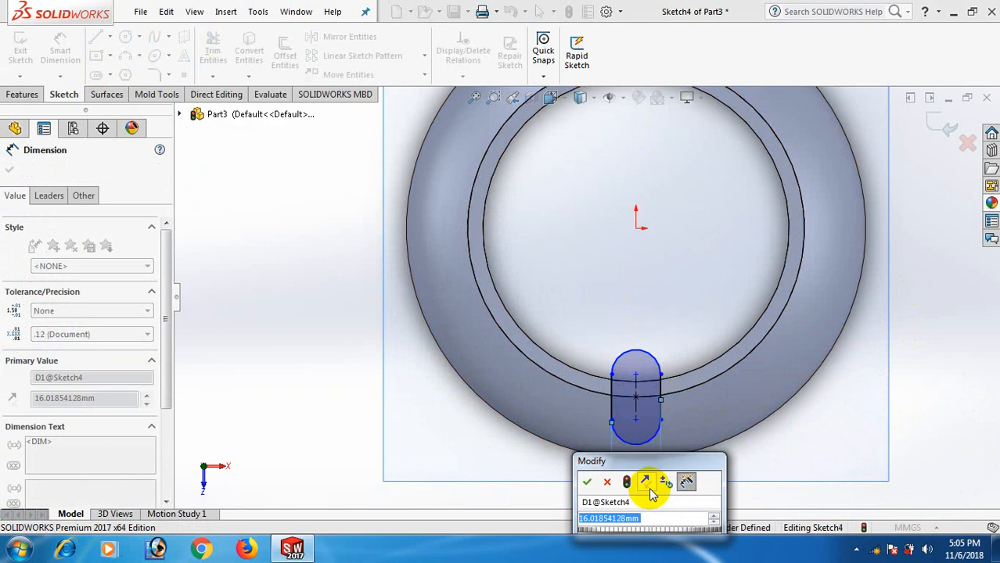
text(10)
key(Return)
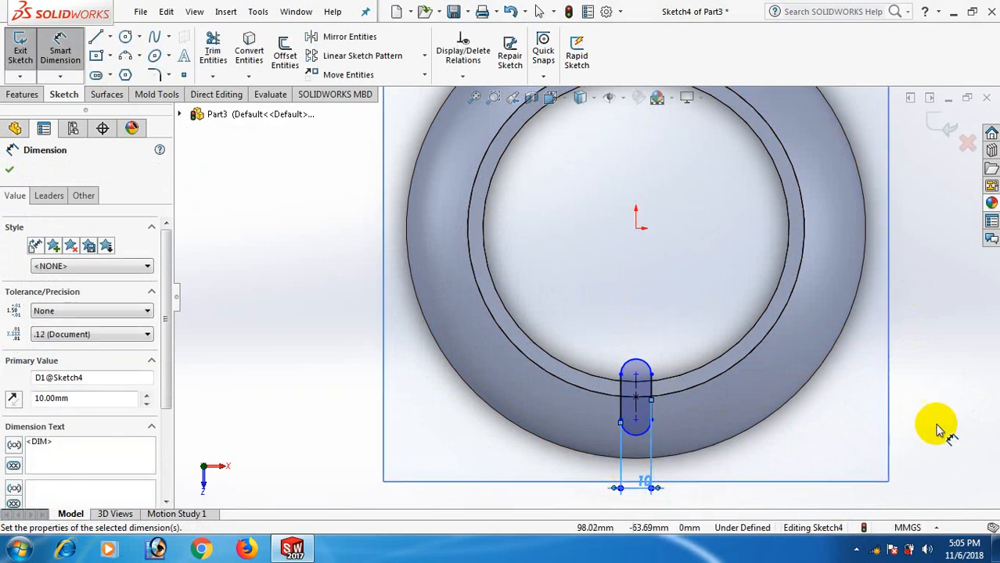
click(936, 425)
right_click(935, 414)
click(846, 457)
Try to power-trim the slot's left side where it crosses the rim
scroll(801, 484, down, 2)
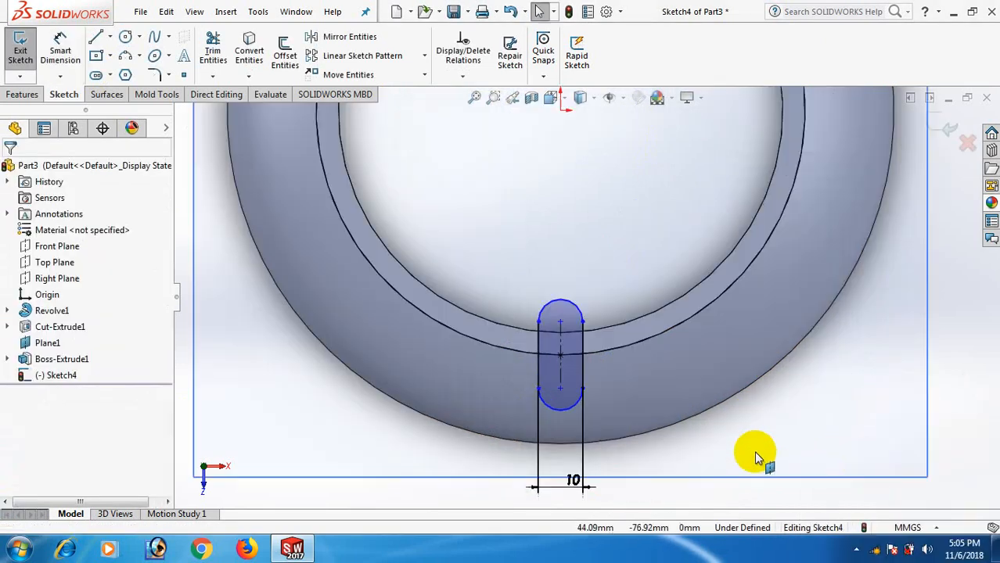
click(212, 43)
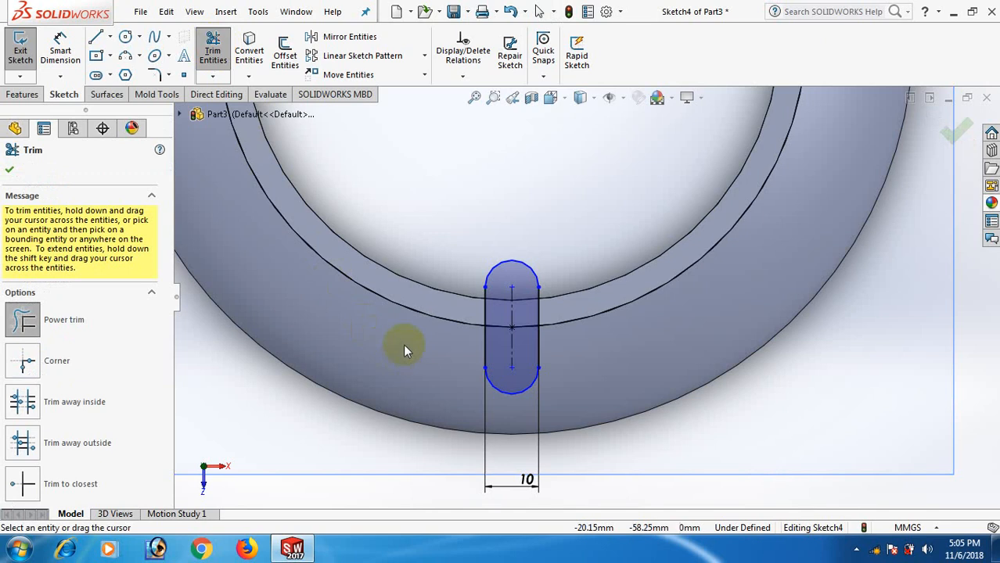
drag(445, 297, 536, 311)
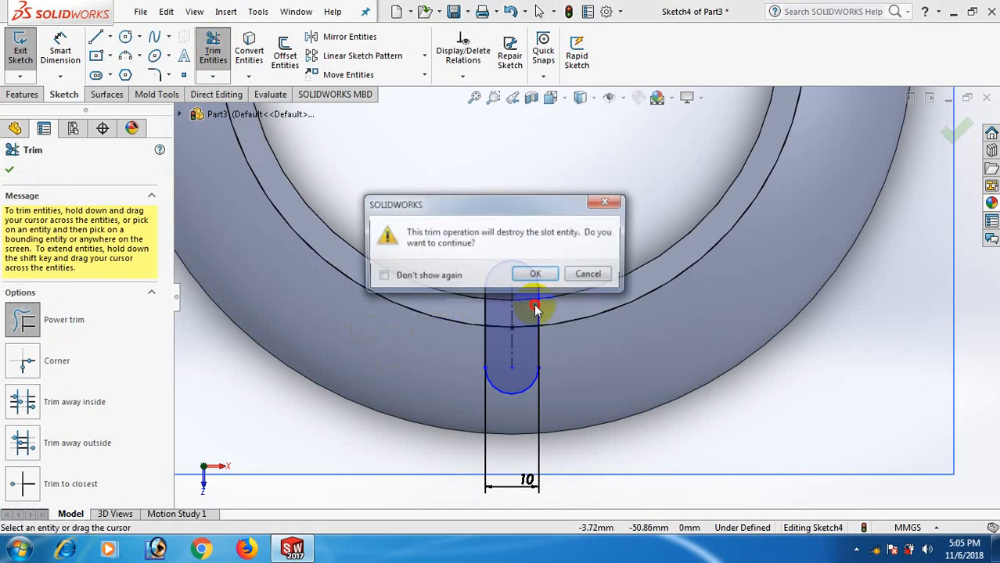
click(520, 275)
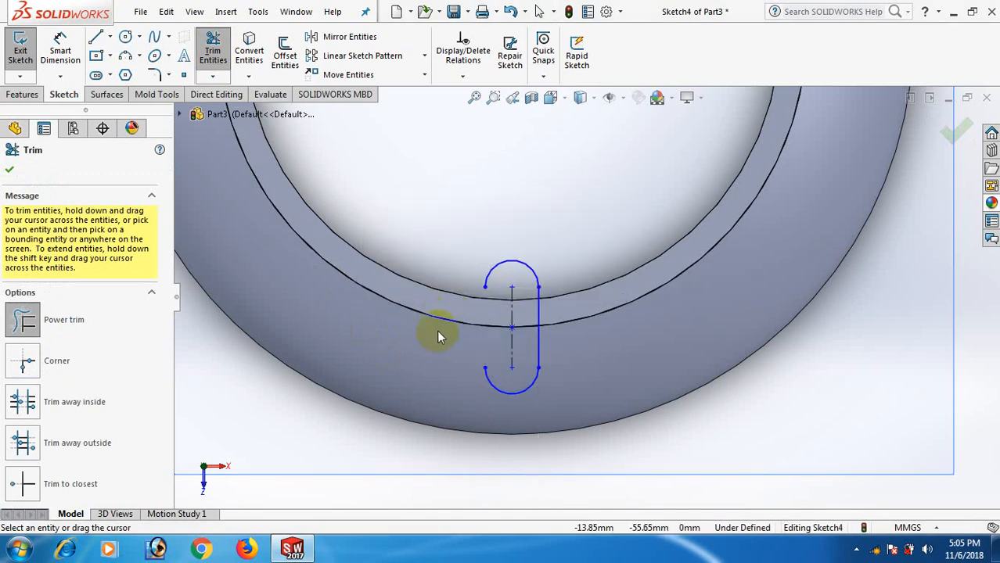
key(Escape)
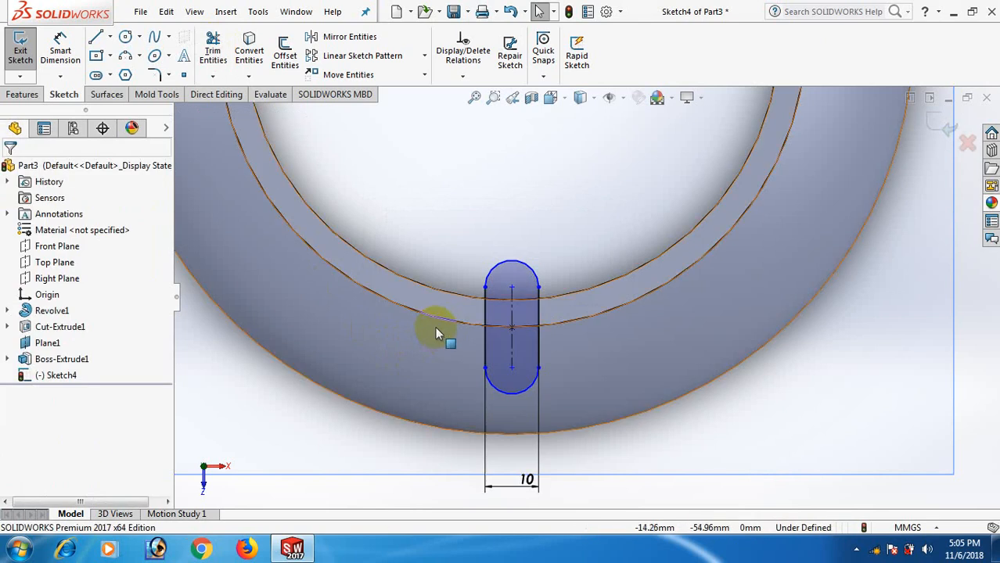
Try again to power-trim the parts of the slot's straight sides that lie inside the rim's outer edge
click(212, 49)
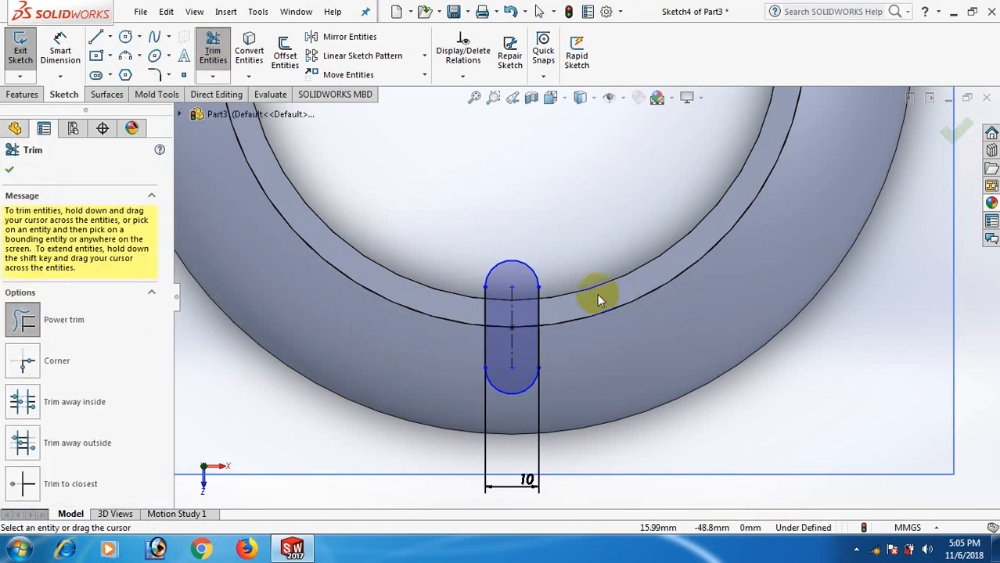
drag(563, 308, 526, 303)
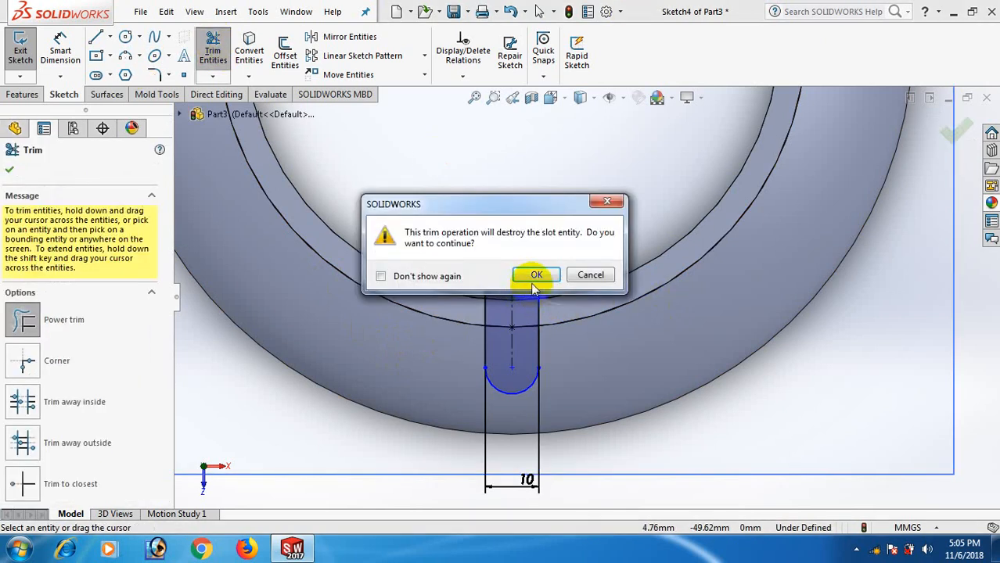
click(607, 202)
scroll(575, 306, down, 2)
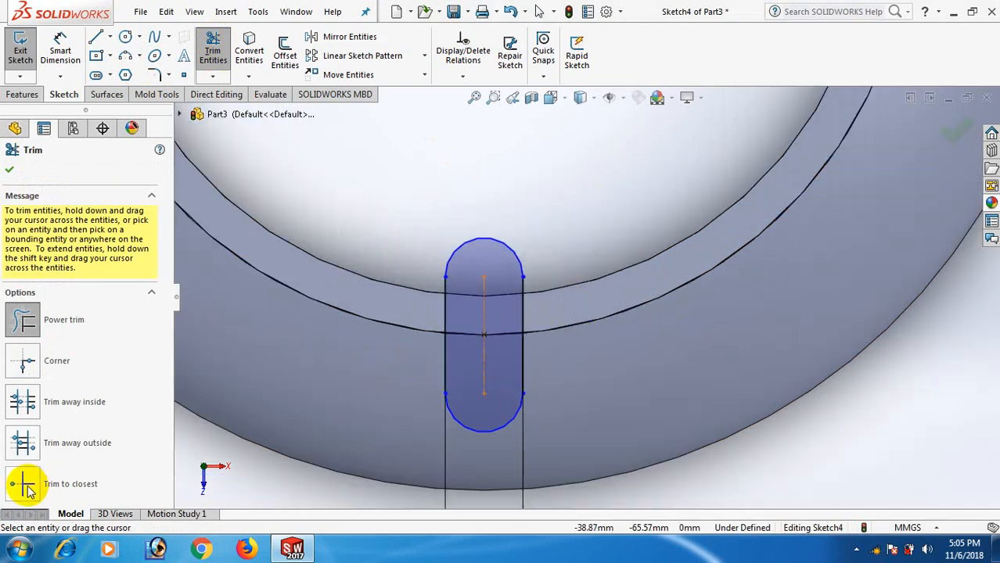
drag(374, 283, 370, 285)
click(380, 271)
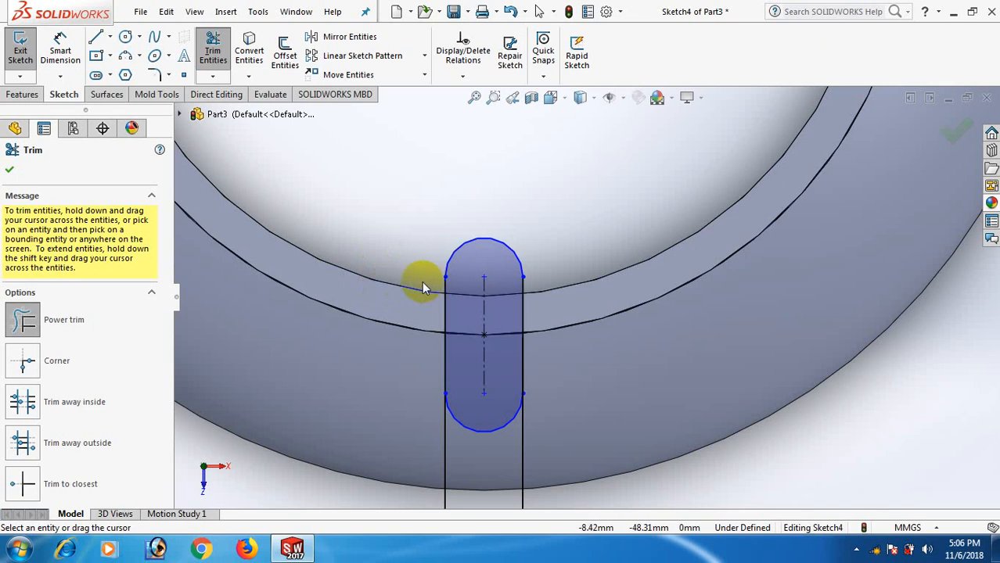
drag(455, 305, 460, 298)
click(531, 275)
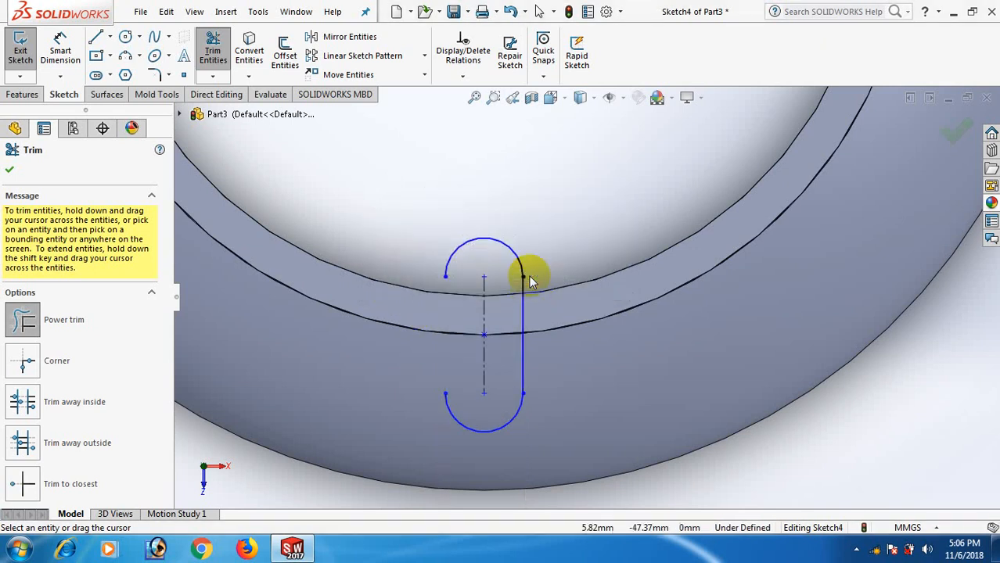
click(10, 170)
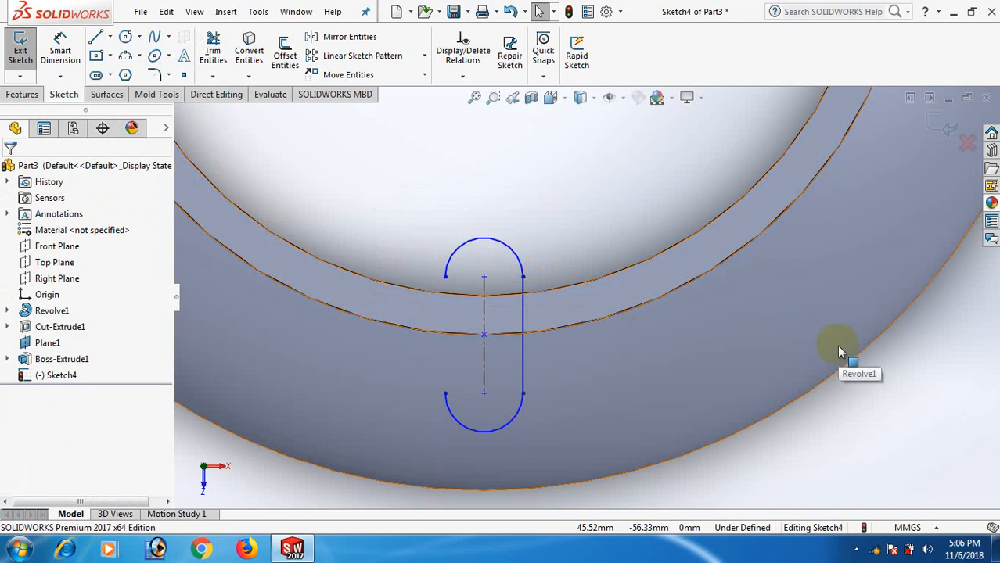
Convert the rim's outer edge into the sketch and power-trim it with the slot to leave only the closed profile outside the rim
click(622, 313)
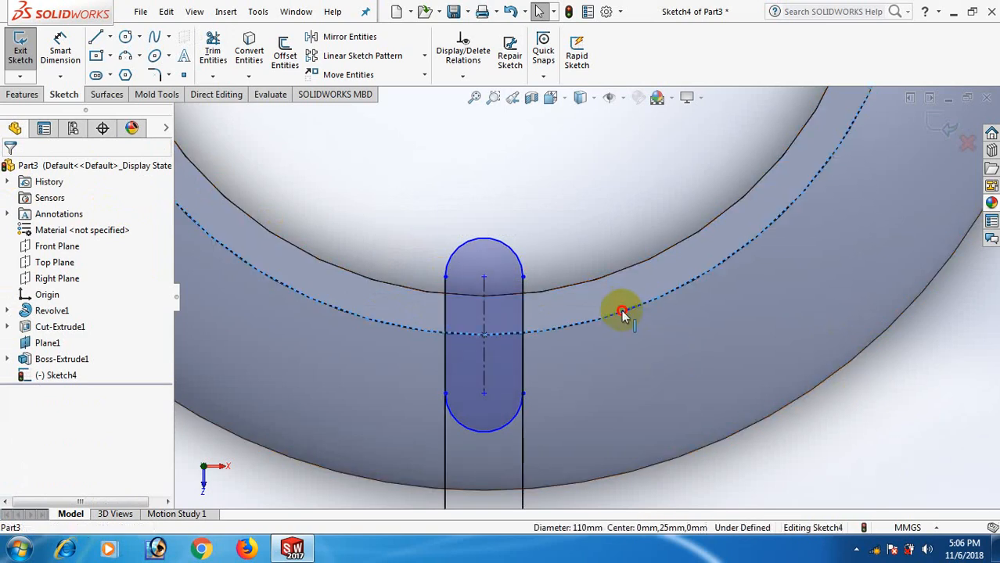
click(247, 50)
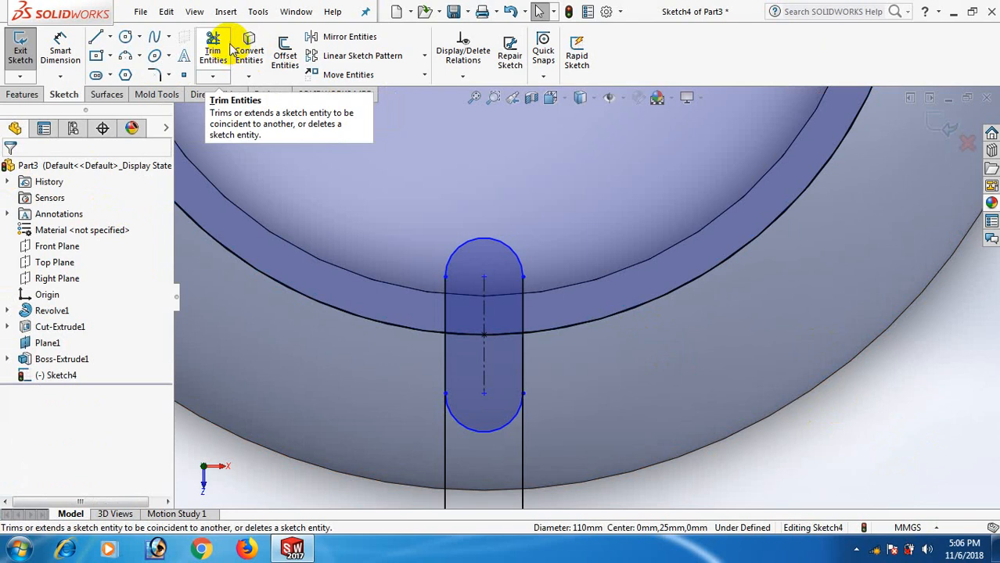
click(213, 47)
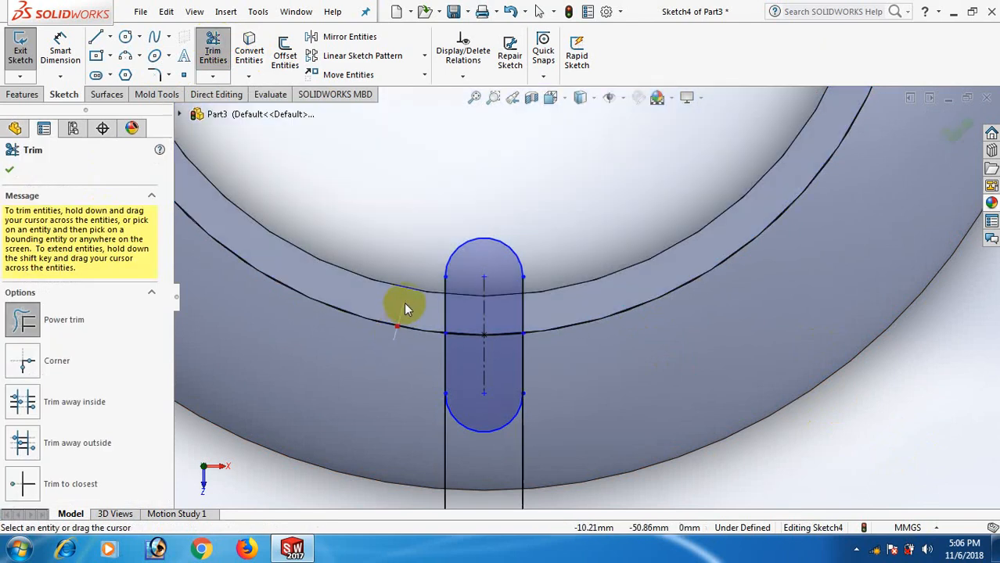
drag(423, 308, 454, 306)
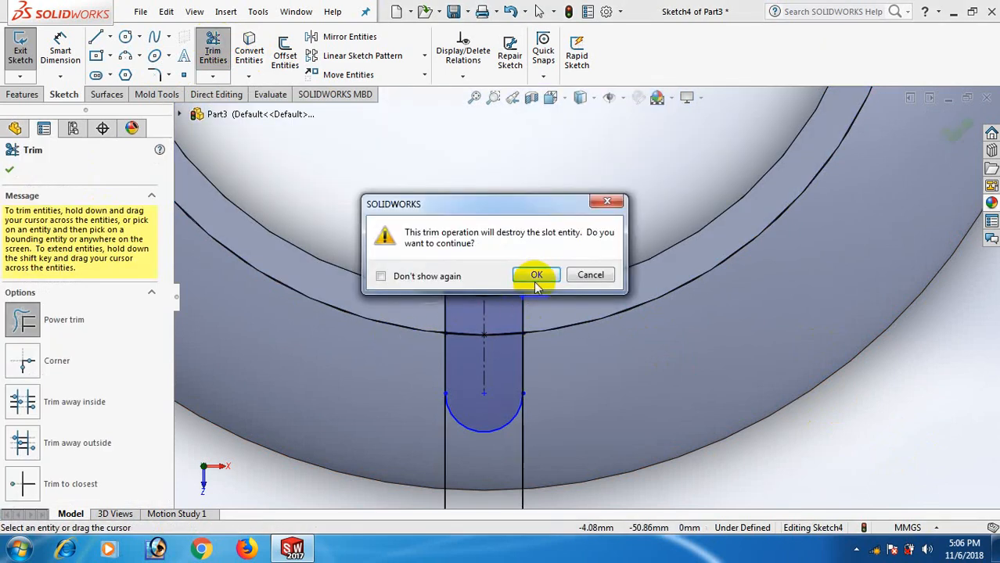
click(529, 272)
mouse_move(549, 304)
mouse_down()
mouse_move(508, 315)
mouse_move(536, 233)
mouse_move(481, 274)
mouse_up()
drag(497, 311, 557, 333)
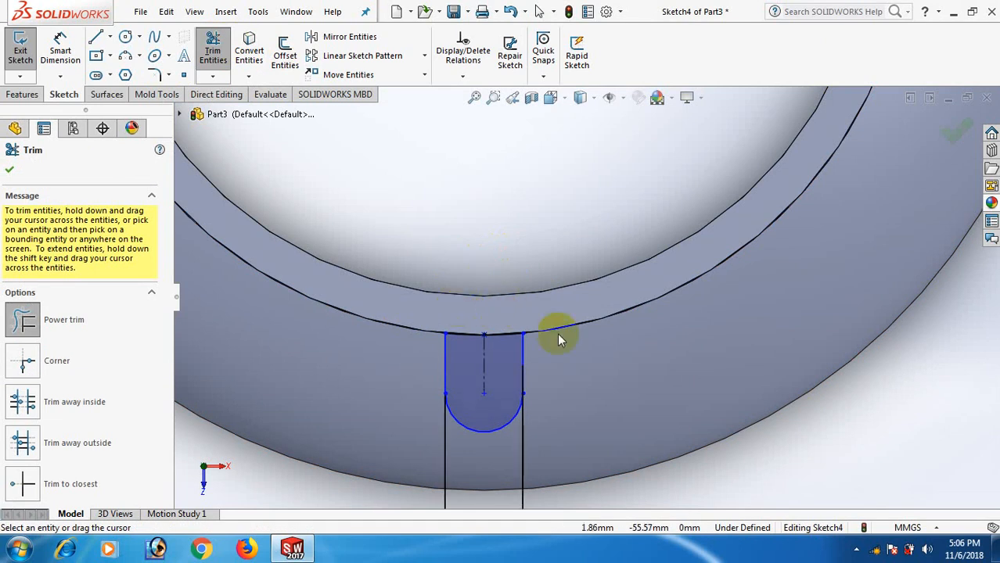
Finish trimming and dimension the length of the slot's right straight side as 10 mm
scroll(672, 368, up, 4)
click(9, 168)
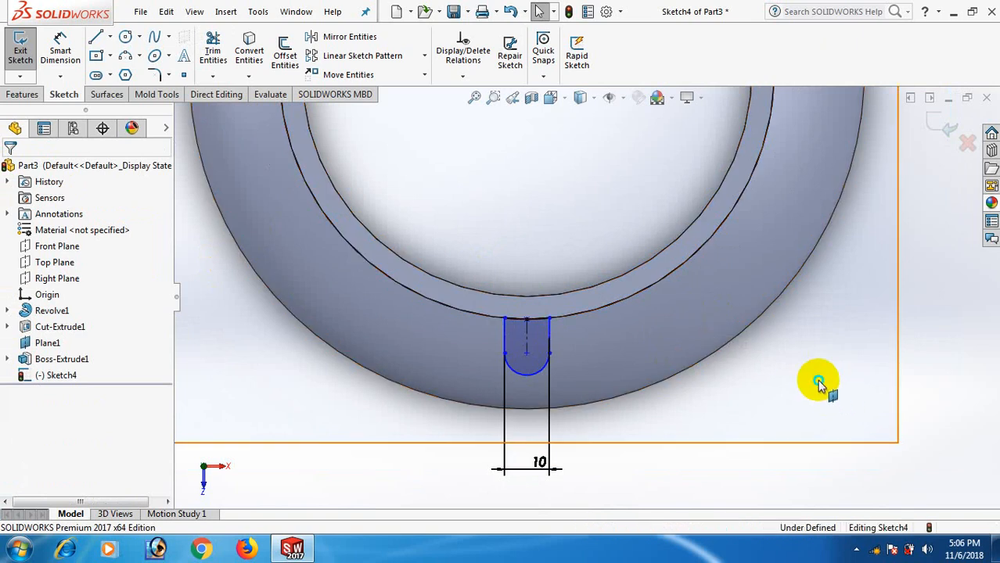
right_drag(817, 379, 805, 283)
click(550, 338)
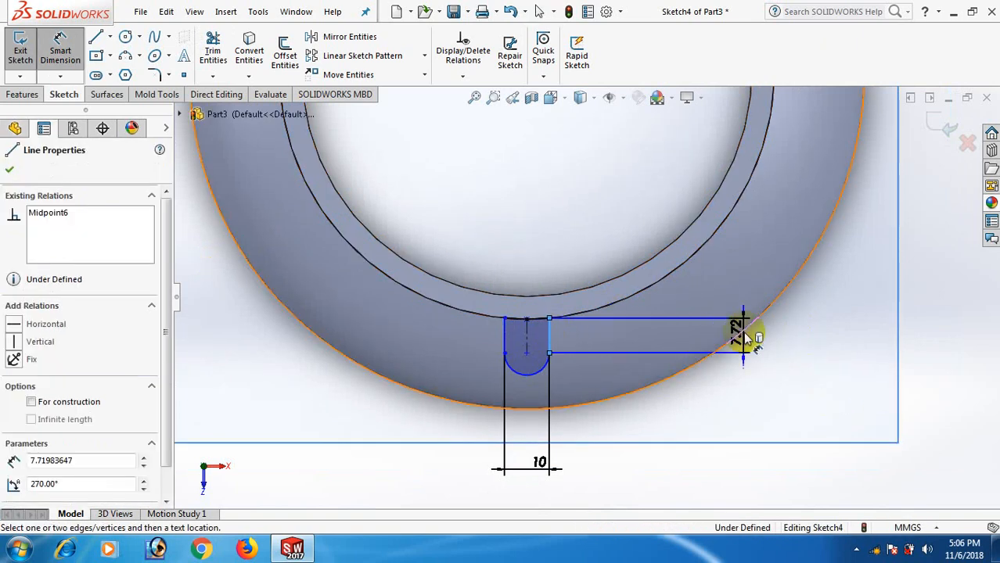
click(747, 336)
text(10)
key(Return)
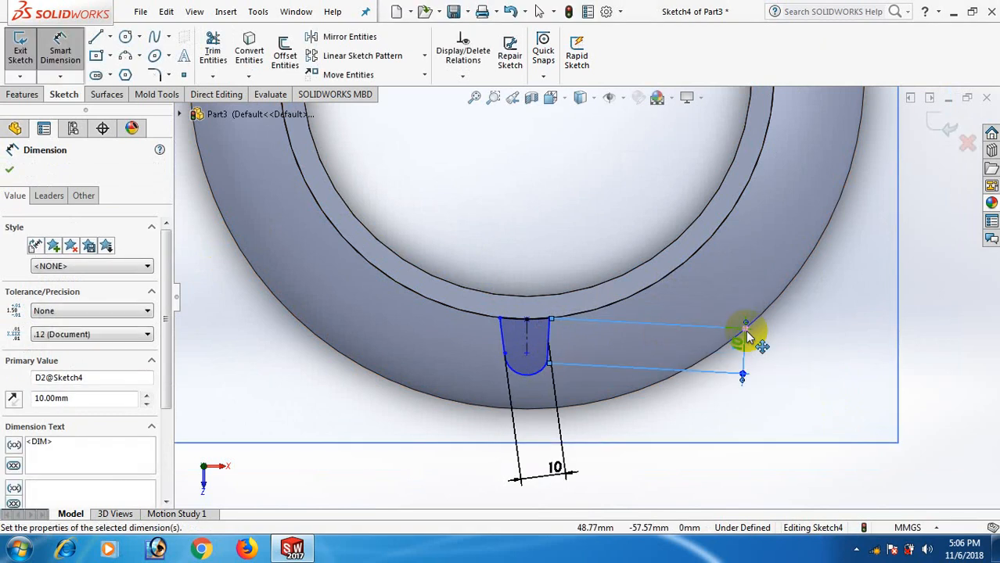
right_click(773, 396)
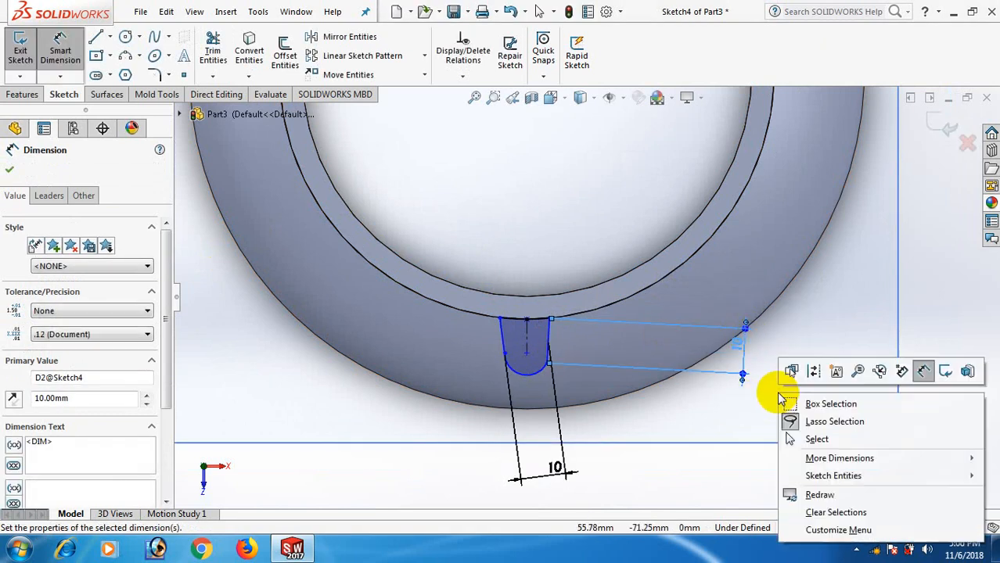
click(816, 440)
Add a vertical relation to the slot's left straight side
scroll(505, 348, down, 2)
click(510, 332)
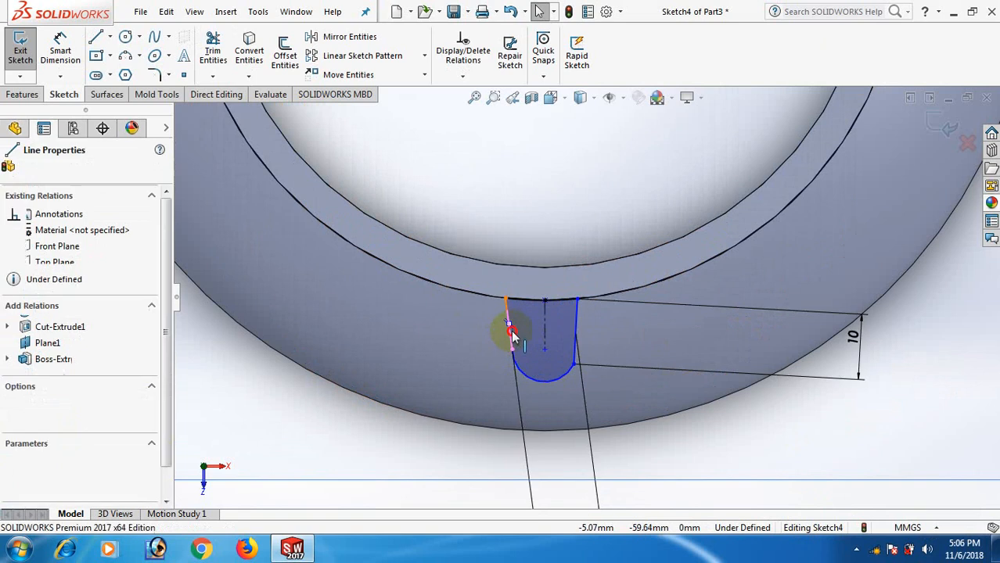
click(576, 263)
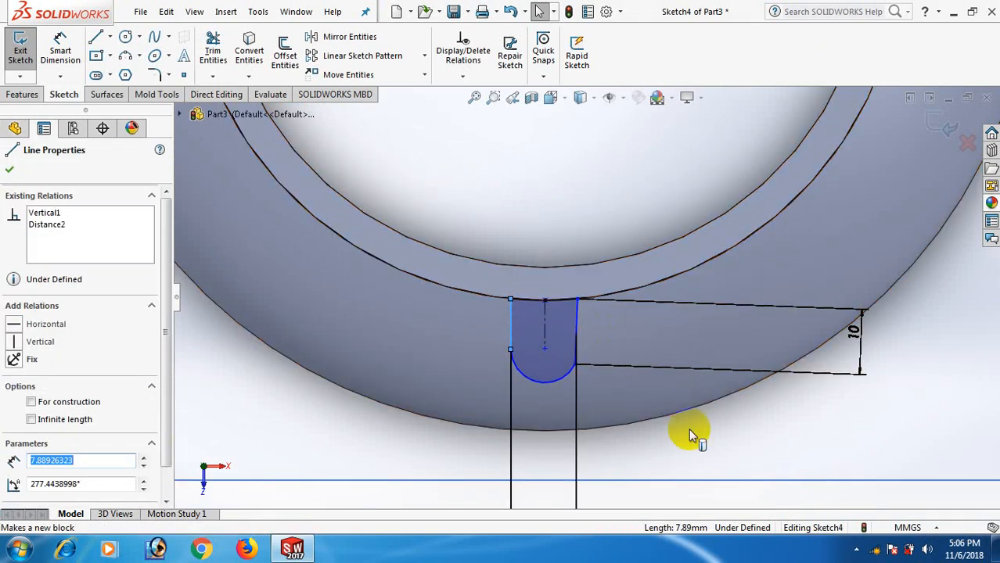
click(715, 475)
Dimension the radius of the slot's end arc as 5 mm
right_drag(705, 441, 698, 316)
click(572, 379)
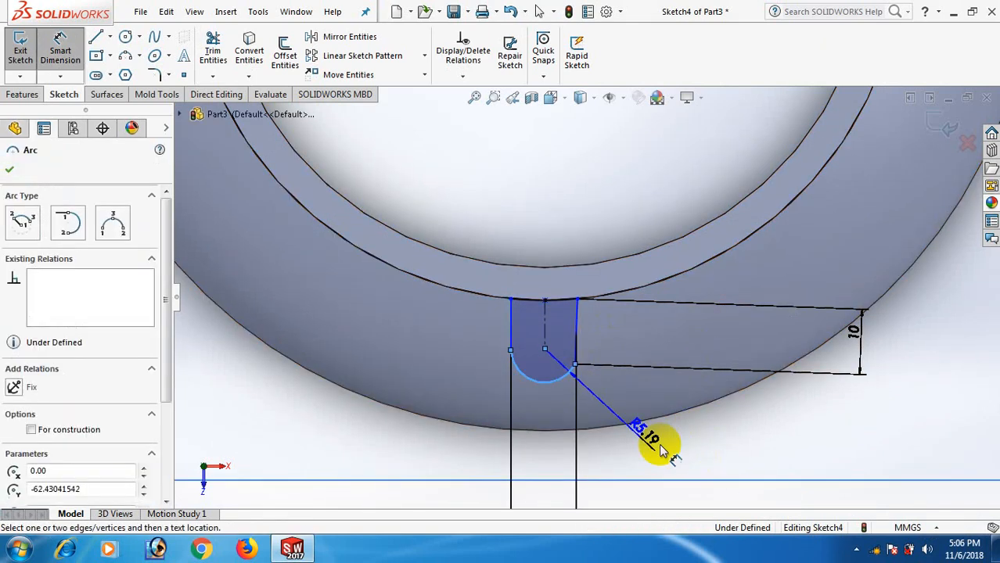
click(678, 447)
text(5)
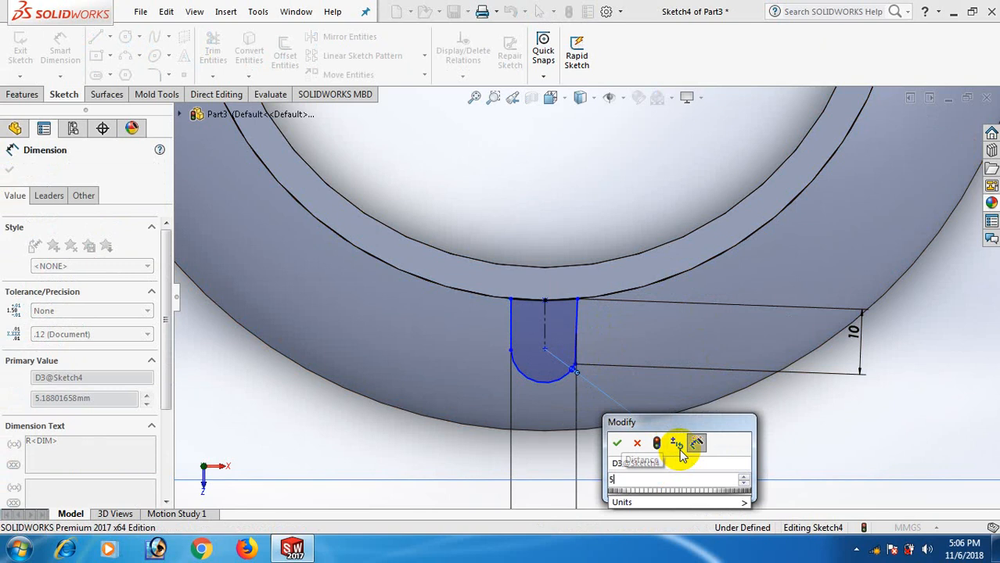
key(Return)
right_click(765, 425)
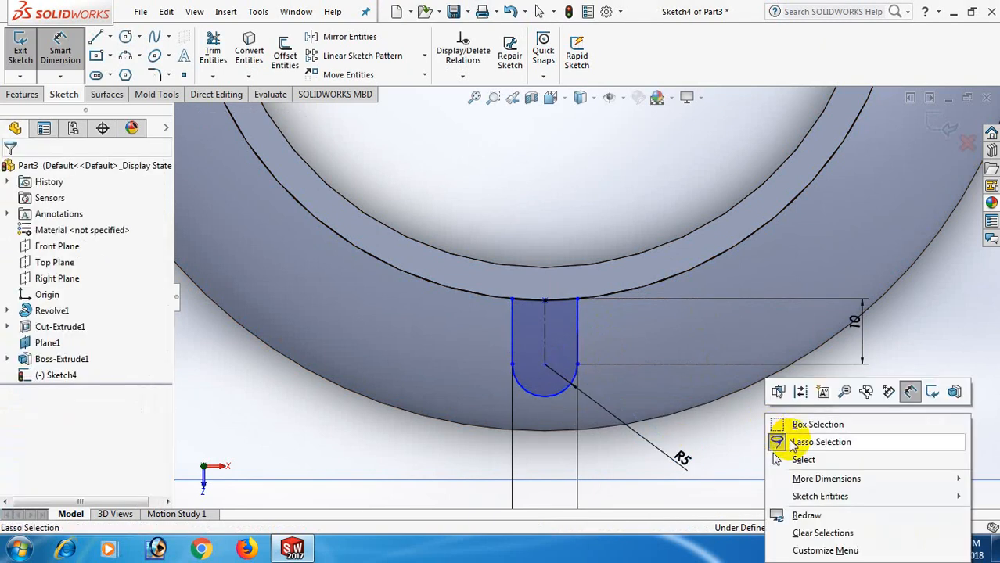
click(806, 460)
Add a horizontal relation between the two endpoints of the slot's end arc
scroll(603, 384, down, 4)
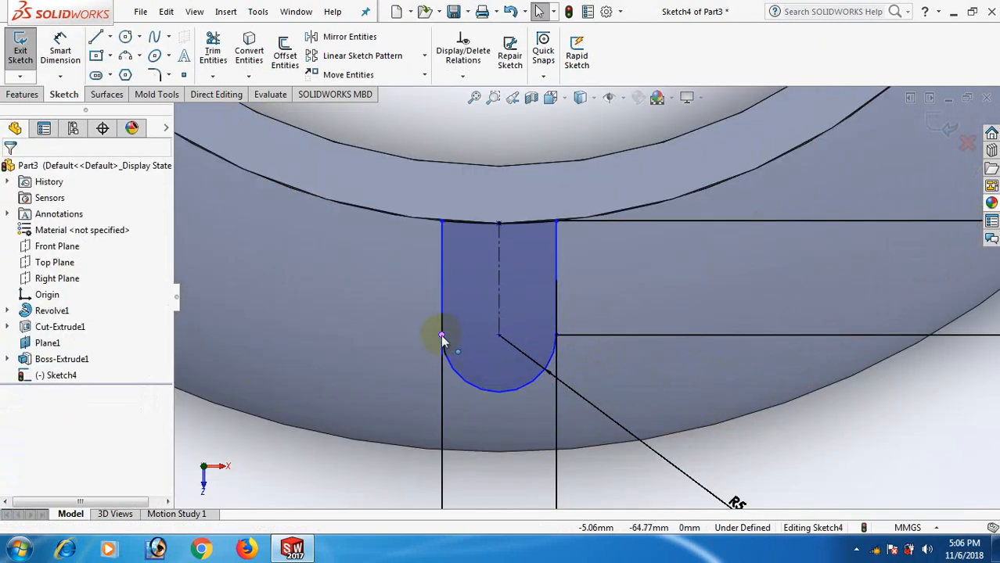
click(442, 335)
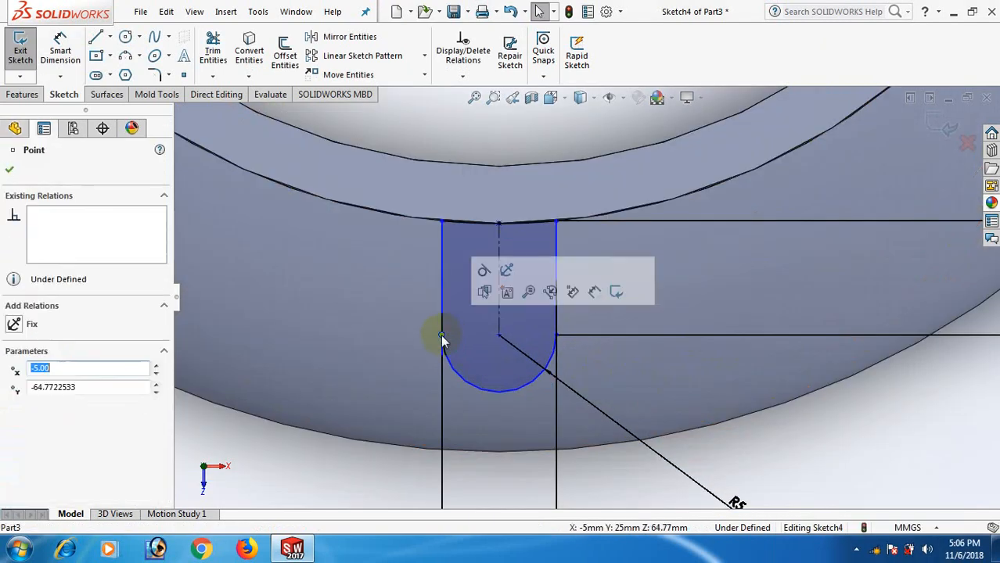
ctrl+click(556, 335)
click(13, 409)
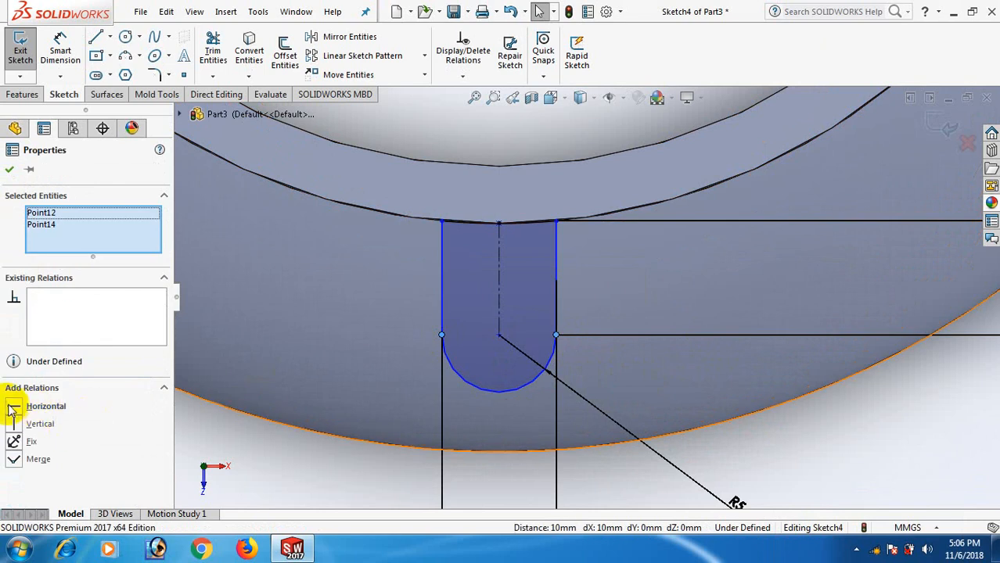
scroll(665, 430, up, 2)
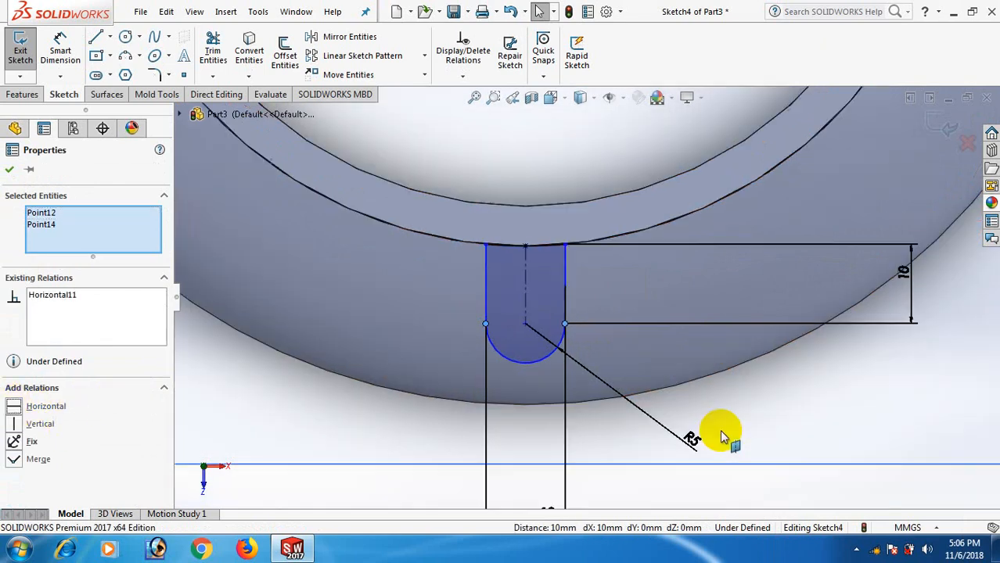
click(816, 408)
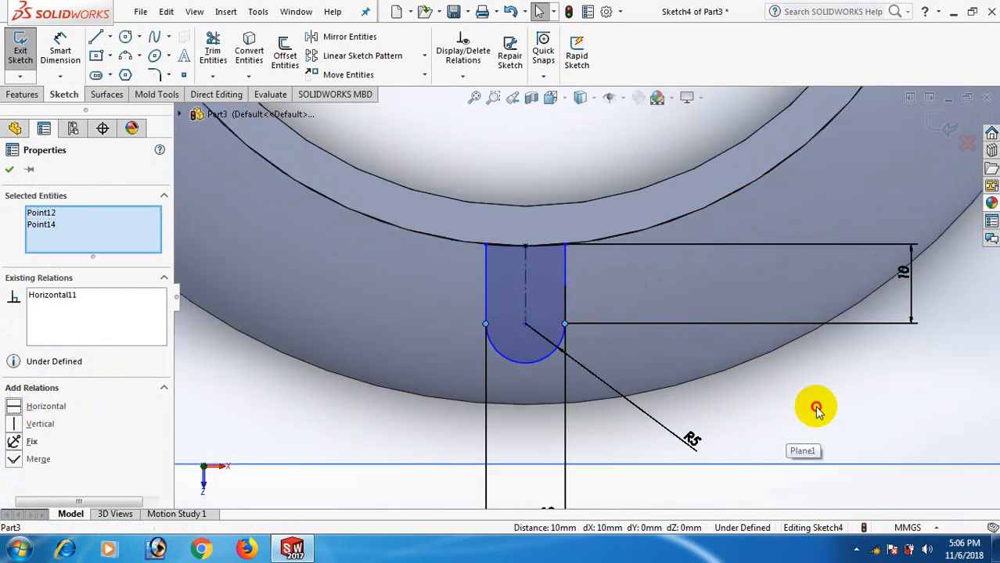
Move the left endpoint of the slot's arc to test the sketch's constraints, and undo the move
click(565, 324)
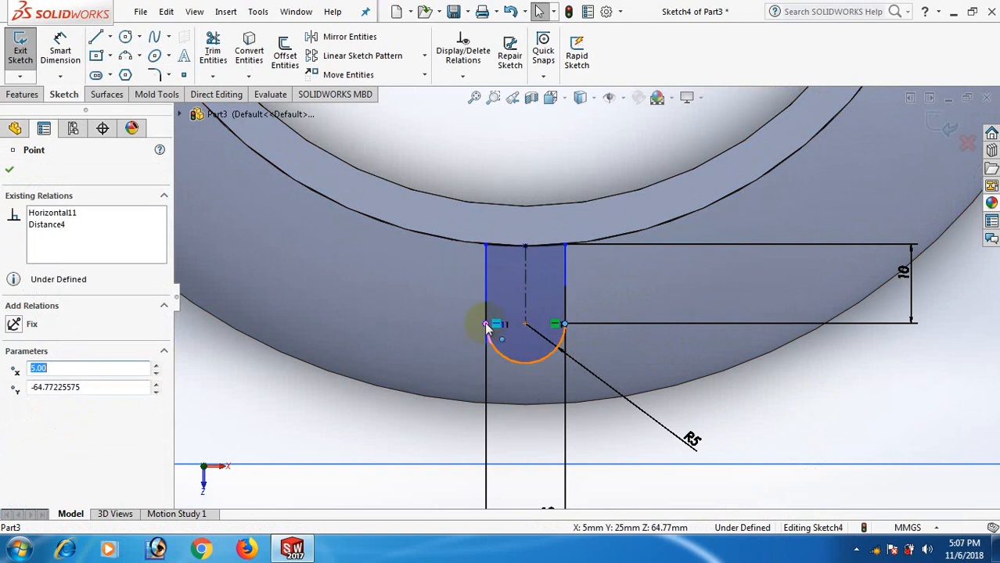
drag(484, 322, 509, 337)
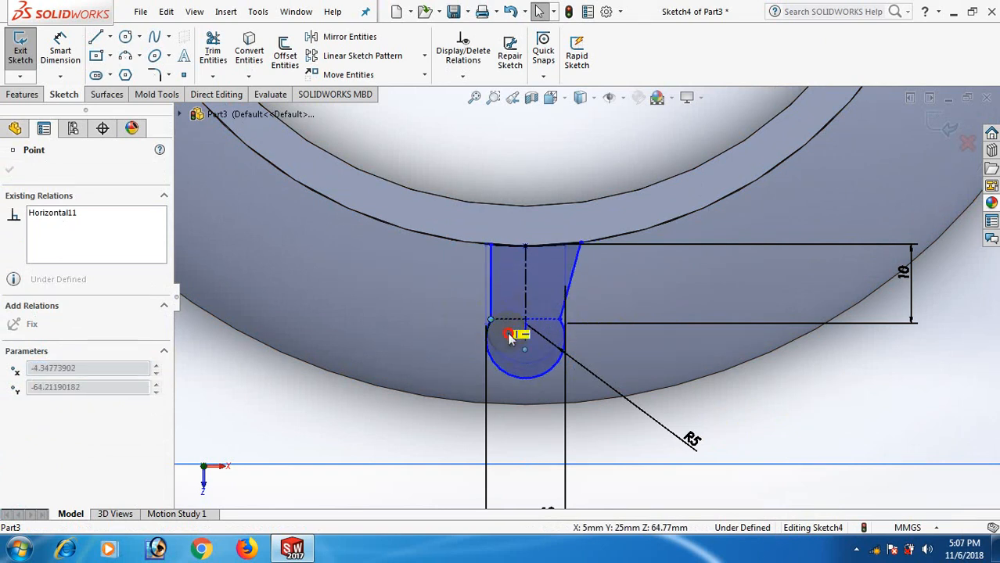
drag(509, 374, 508, 376)
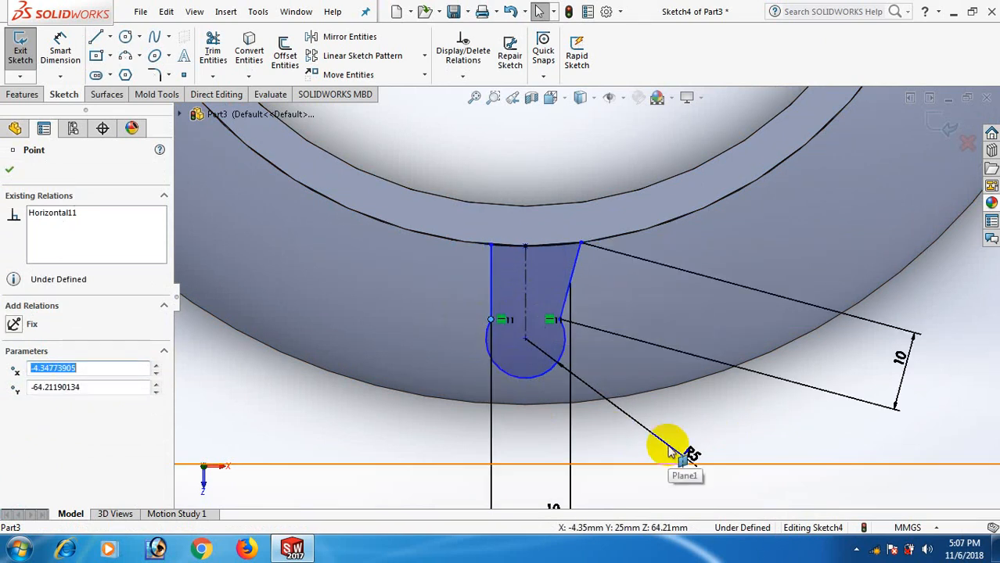
key(ctrl+z)
click(780, 410)
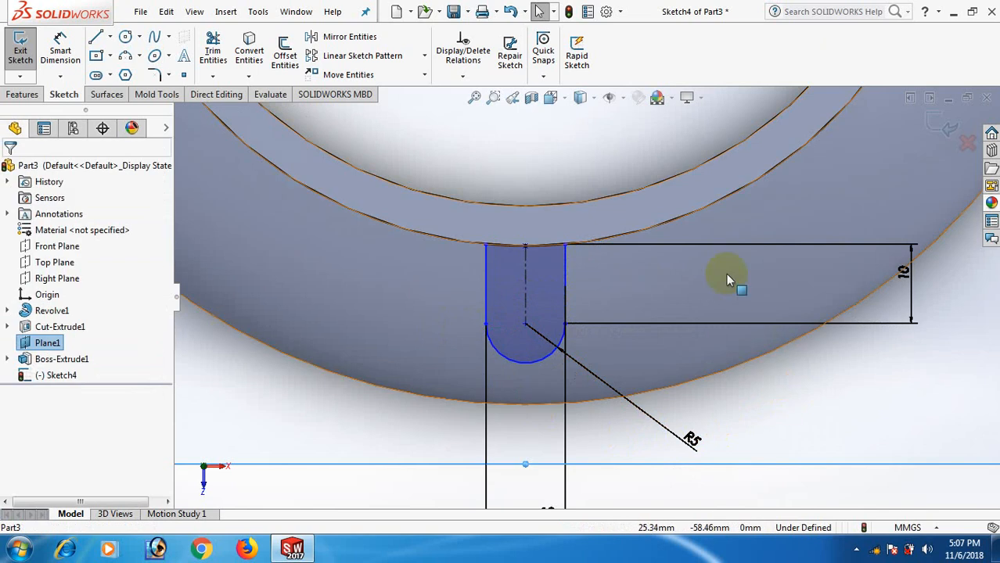
Add an equal relation between the slot's two straight sides
scroll(726, 273, up, 3)
scroll(579, 301, down, 2)
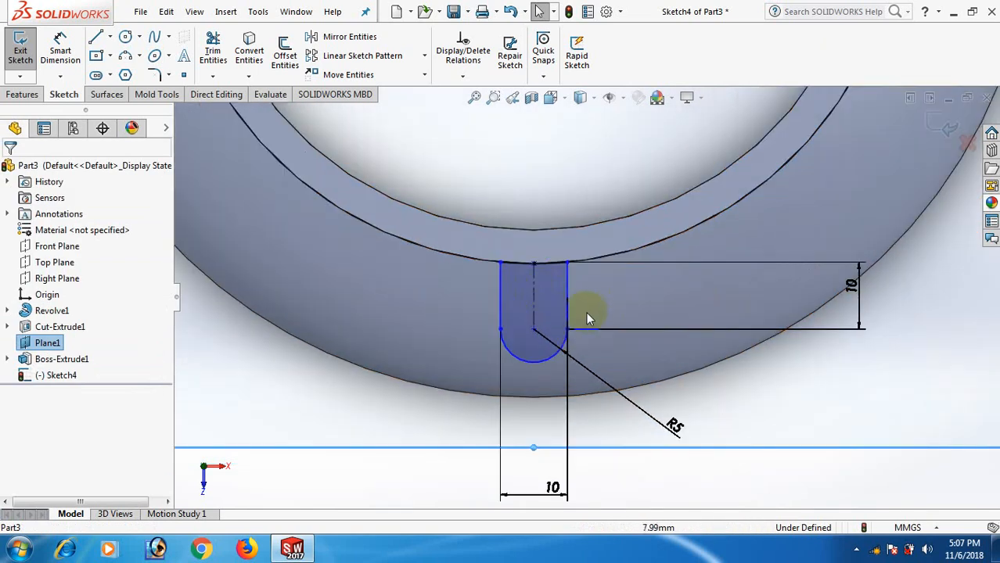
click(568, 295)
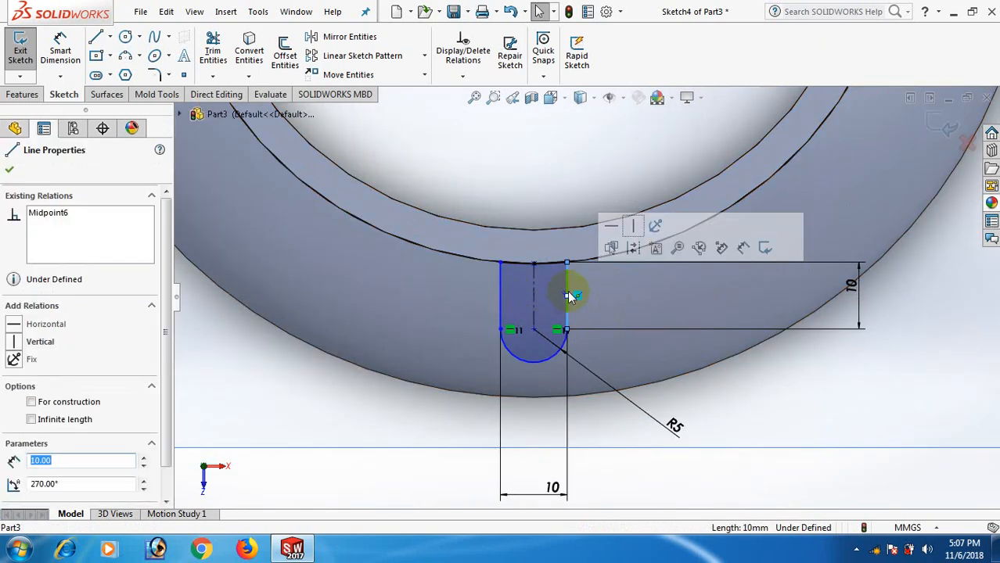
ctrl+click(501, 289)
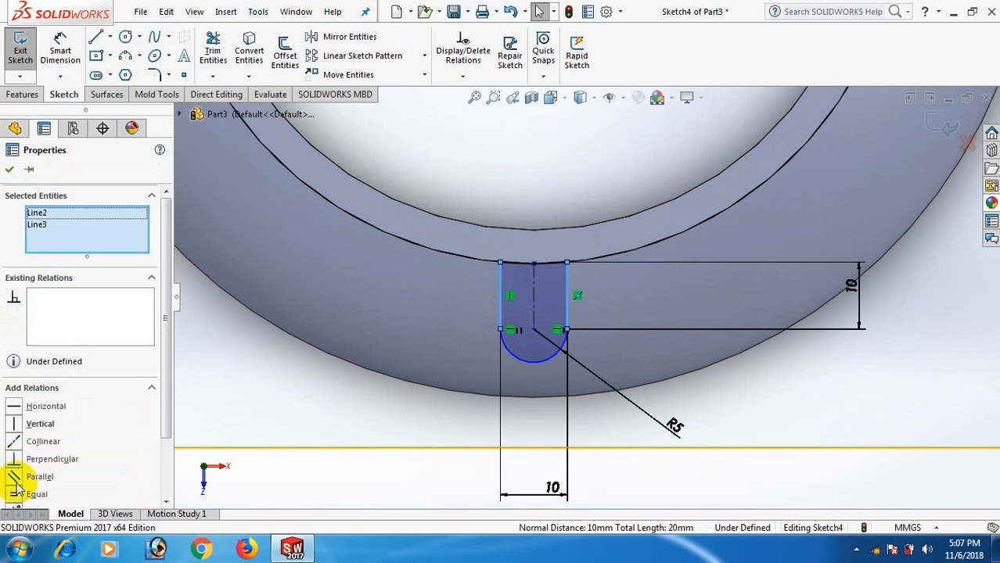
click(14, 496)
click(730, 399)
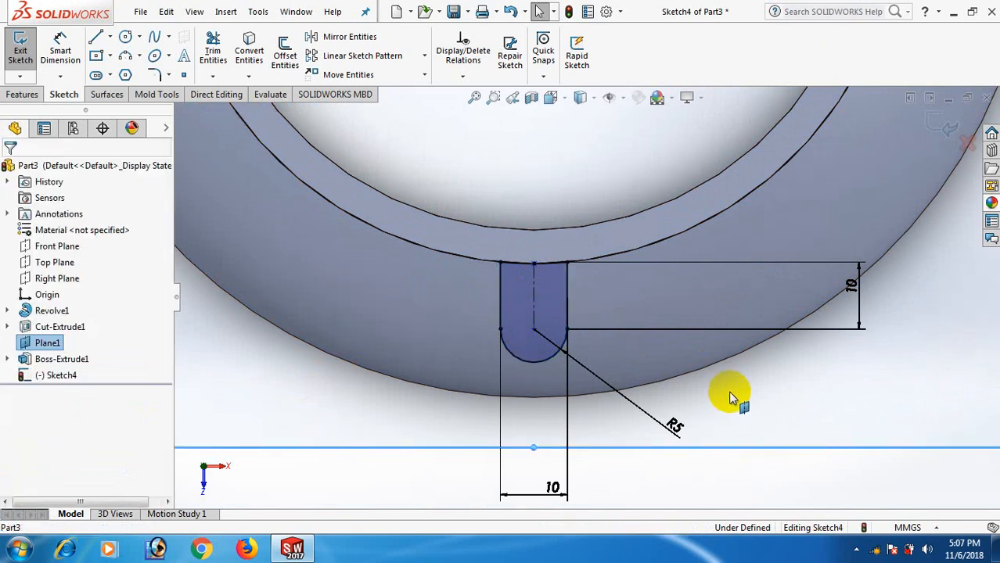
Extrude the slot profile as a boss in the reversed direction with the Up To Next end condition, merging the result
scroll(730, 398, up, 2)
key(space)
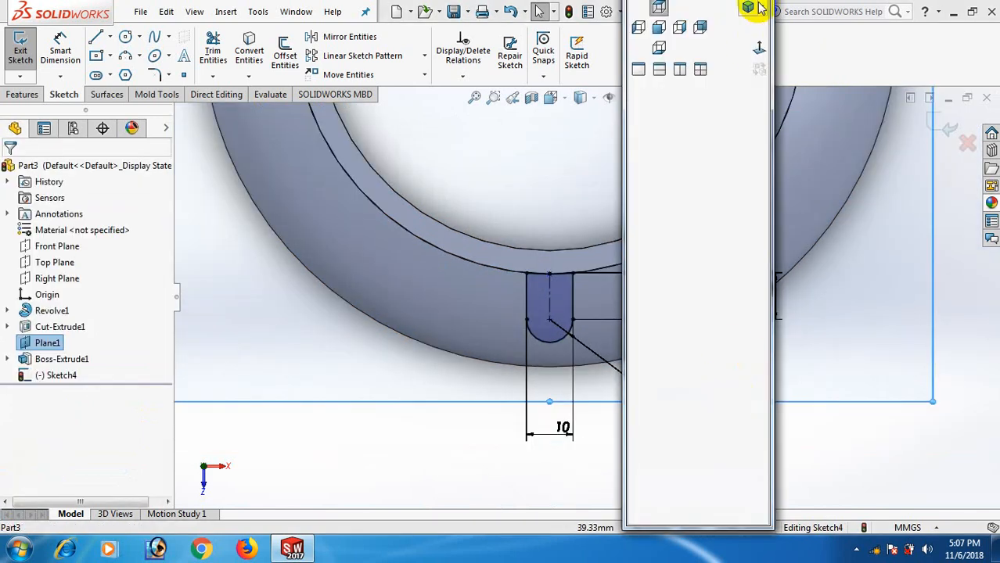
click(751, 7)
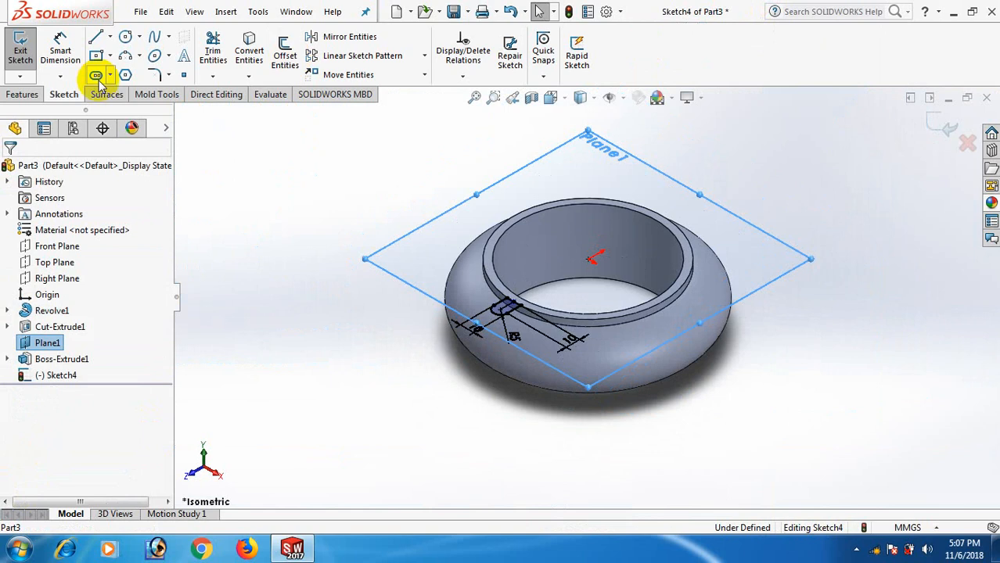
click(22, 94)
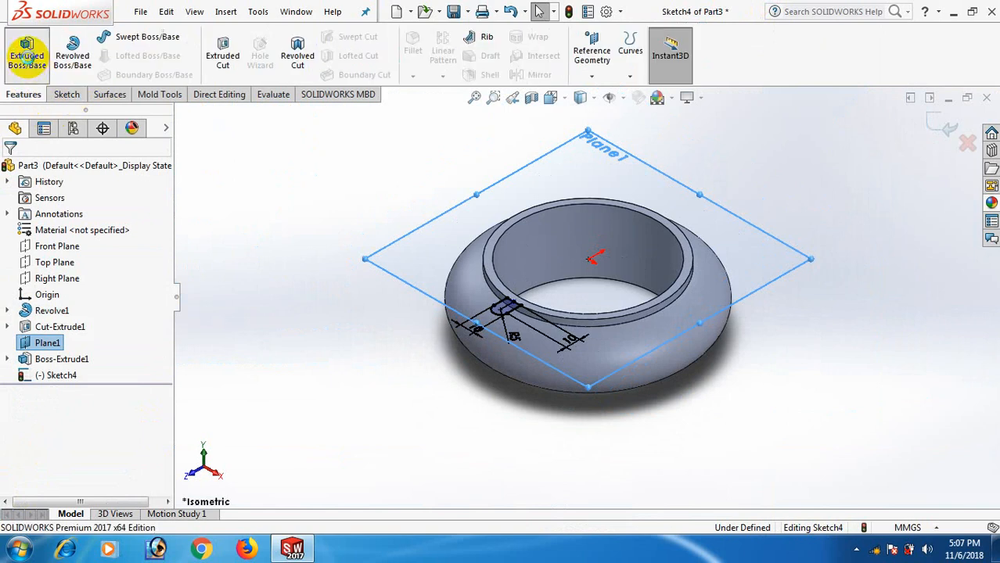
click(31, 70)
click(148, 258)
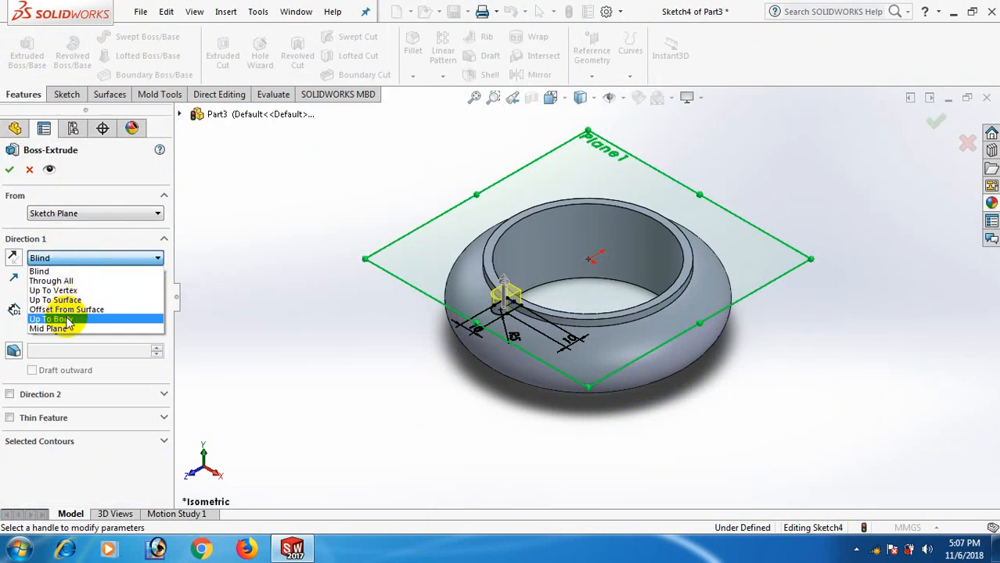
click(239, 321)
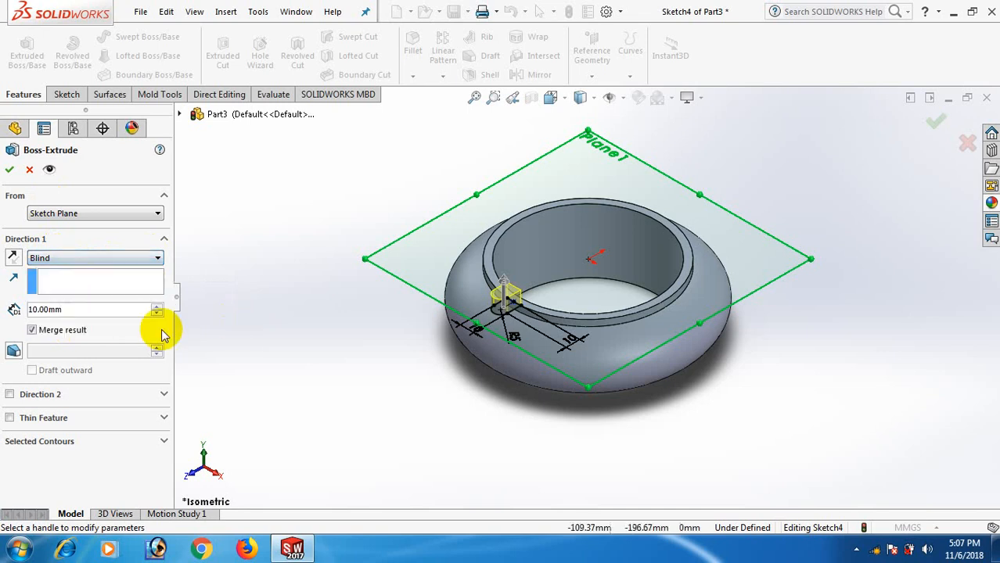
click(149, 258)
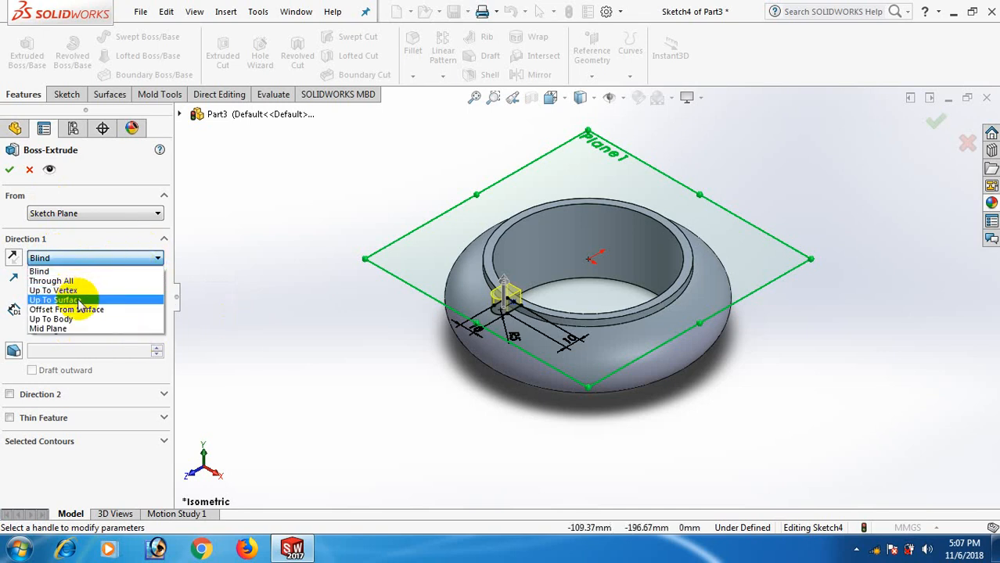
click(16, 253)
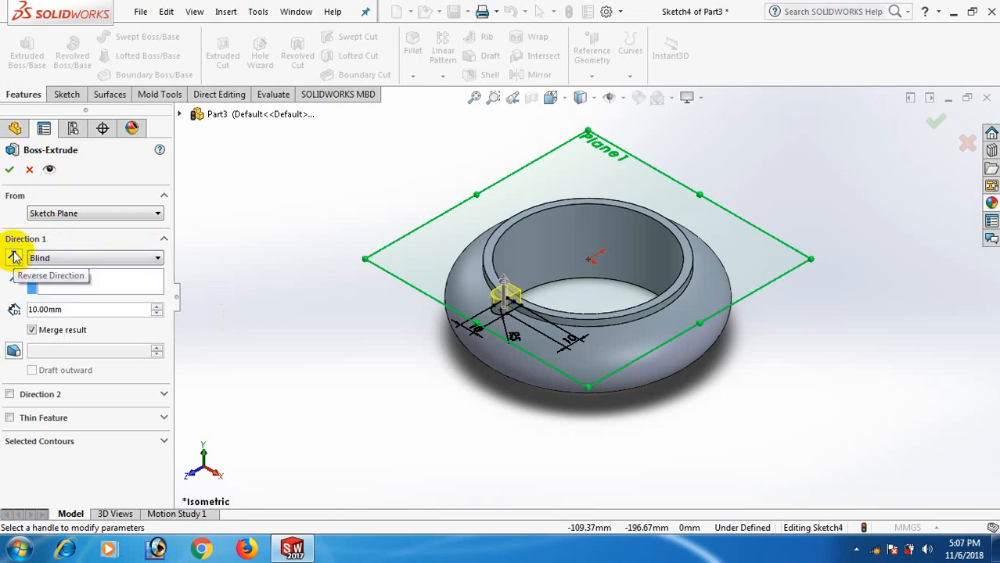
click(156, 260)
click(69, 288)
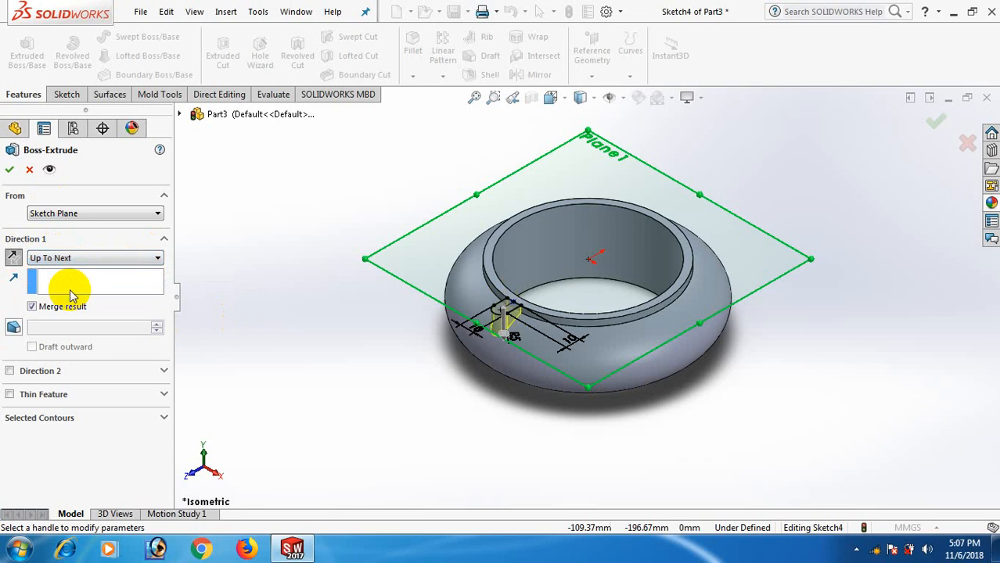
click(9, 169)
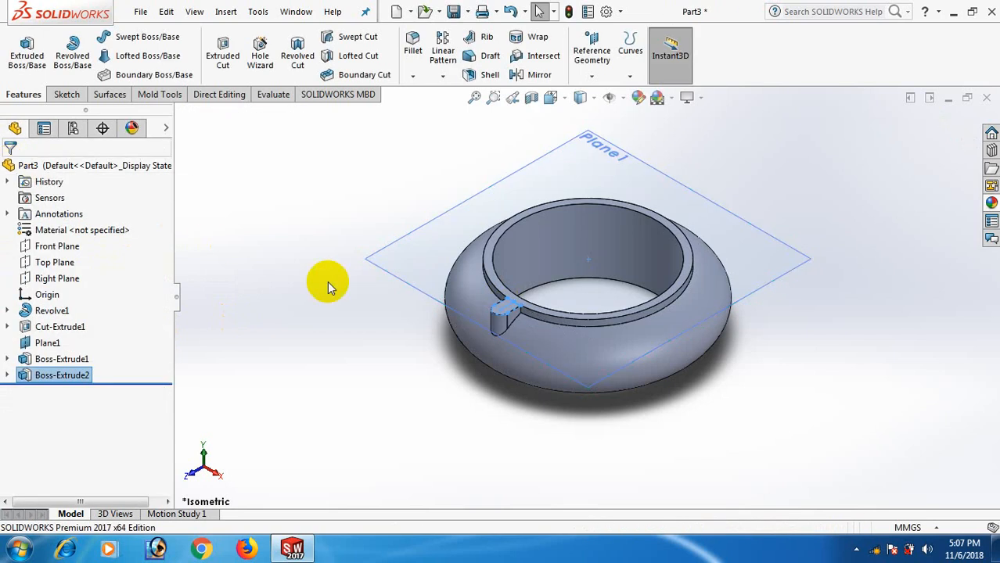
Hide the reference plane that lies across the top of the ring
click(783, 260)
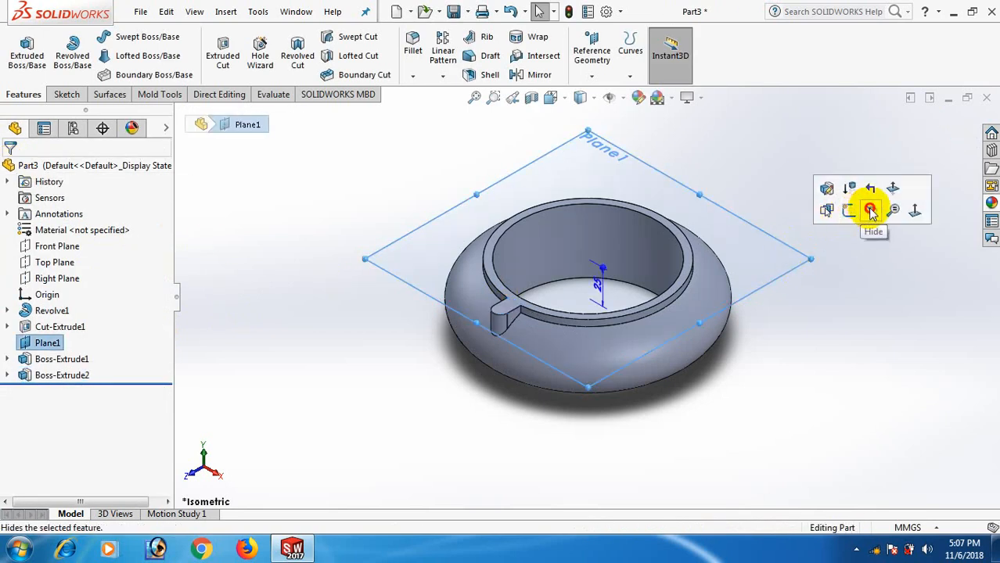
click(870, 210)
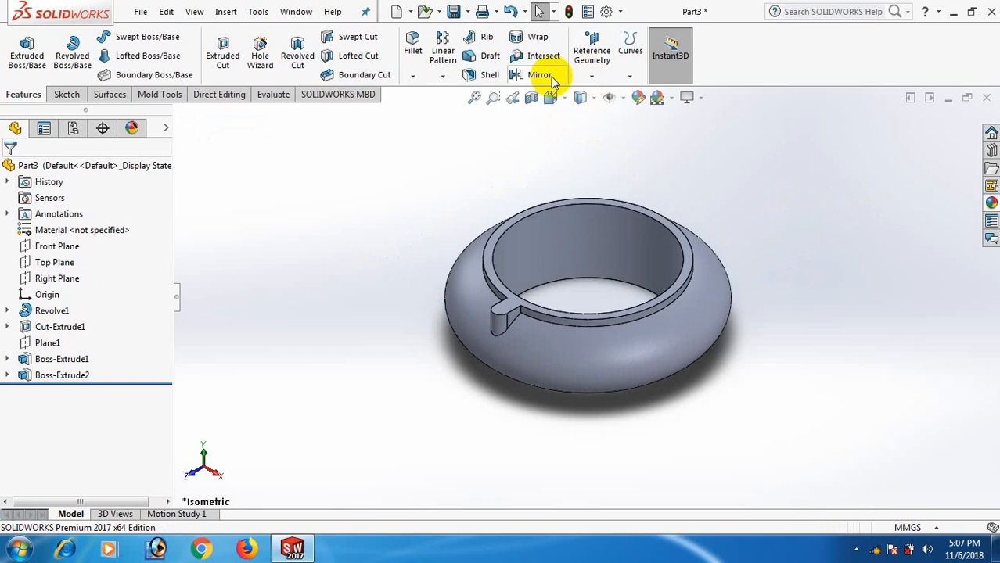
Circular-pattern the slot-shaped boss around the rim's inner circular edge with 8 equally spaced instances over 360 degrees
click(443, 76)
click(470, 115)
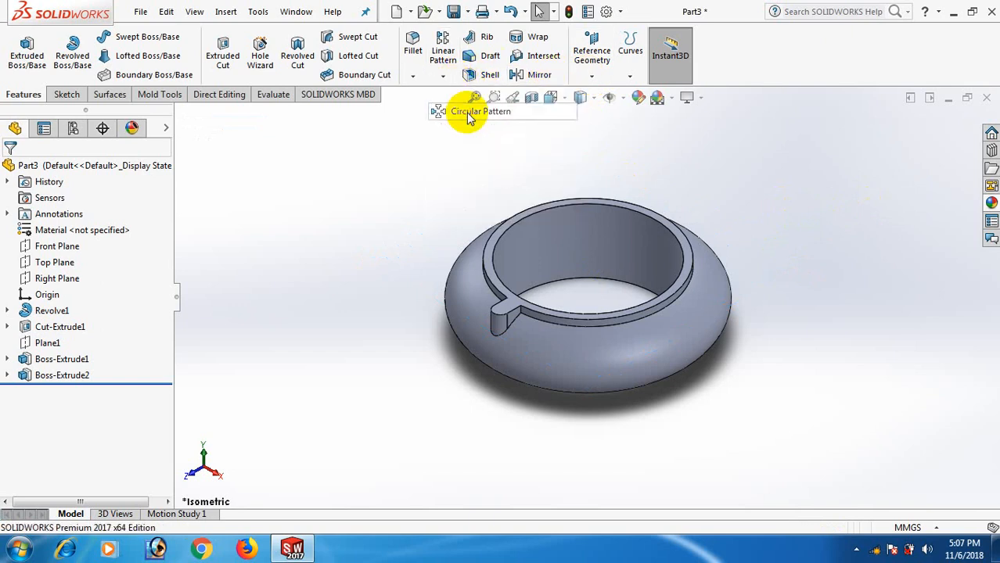
scroll(661, 300, down, 4)
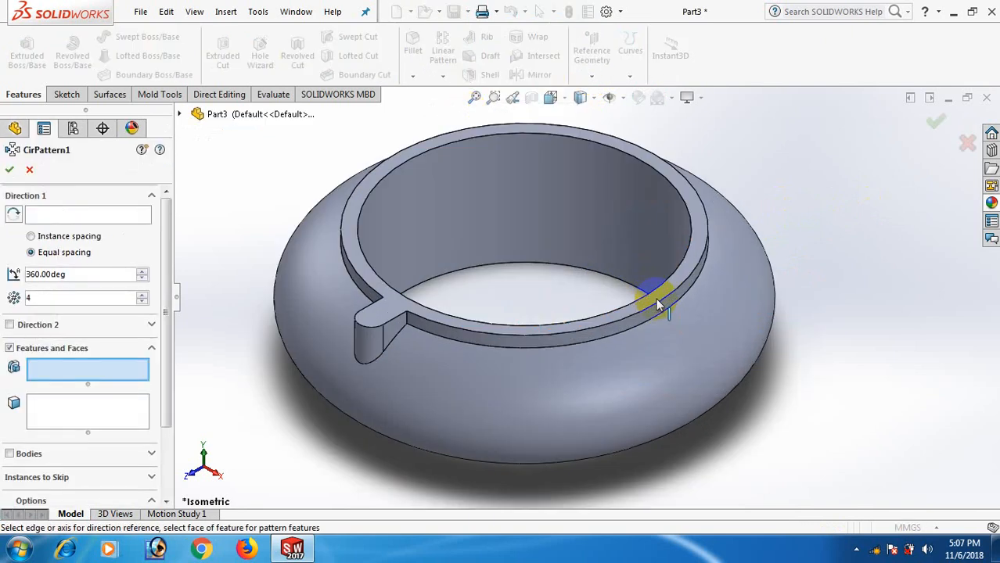
click(118, 220)
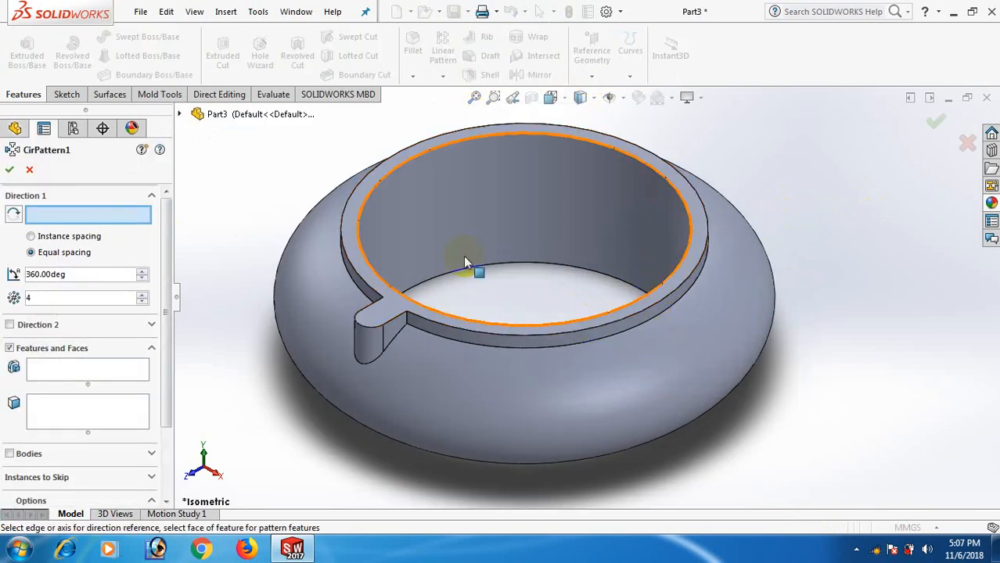
click(610, 311)
click(105, 367)
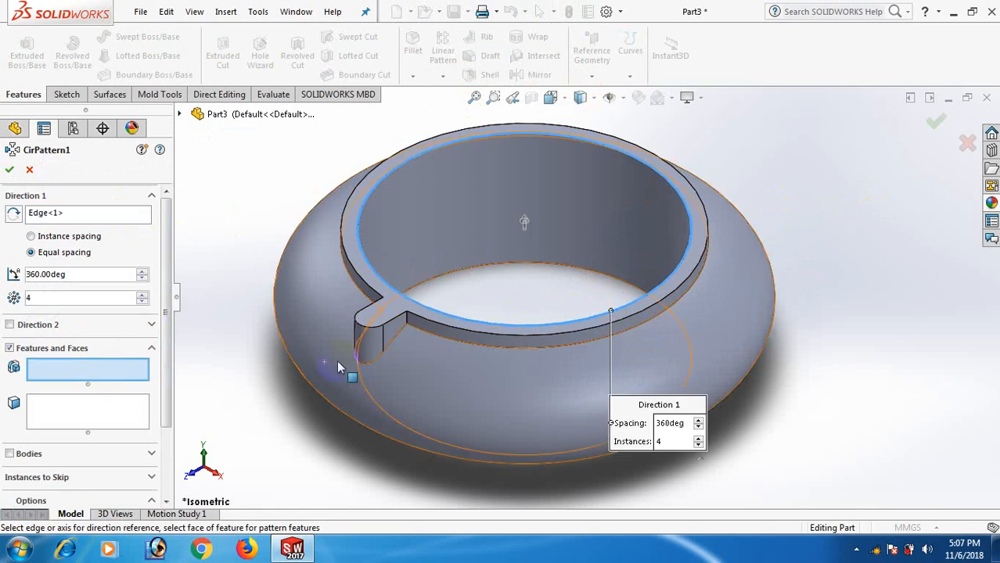
click(366, 335)
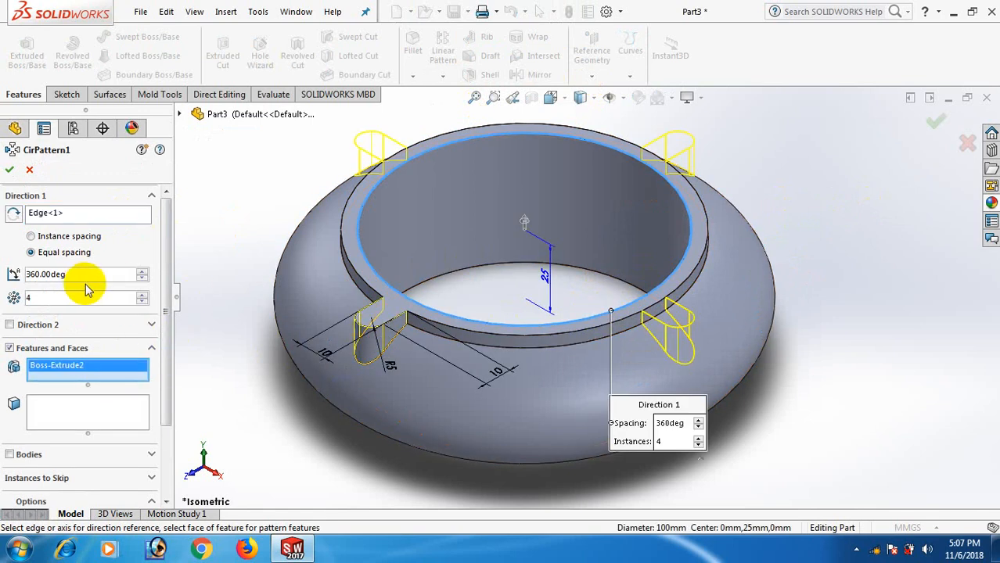
click(141, 295)
click(142, 296)
click(142, 295)
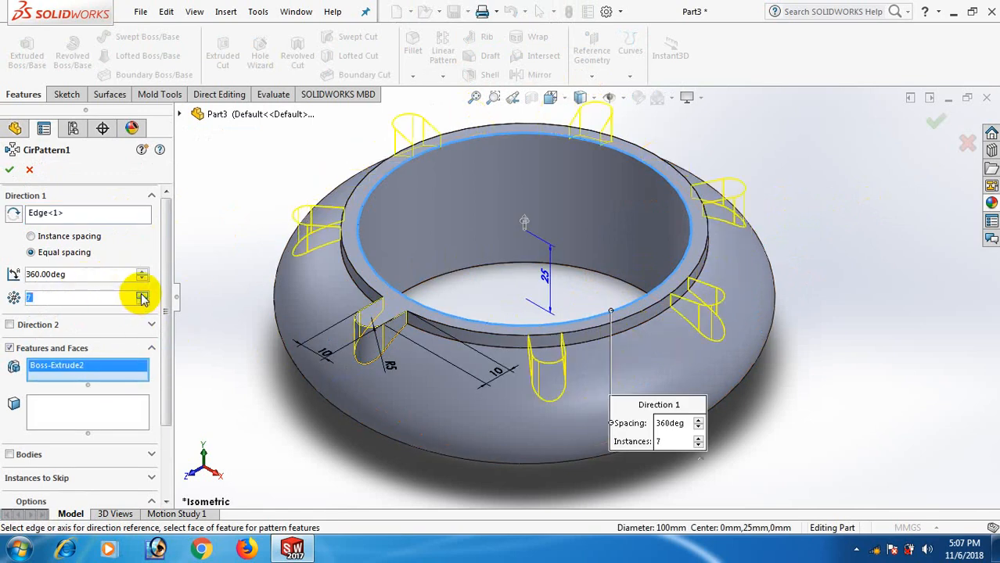
click(142, 296)
click(10, 168)
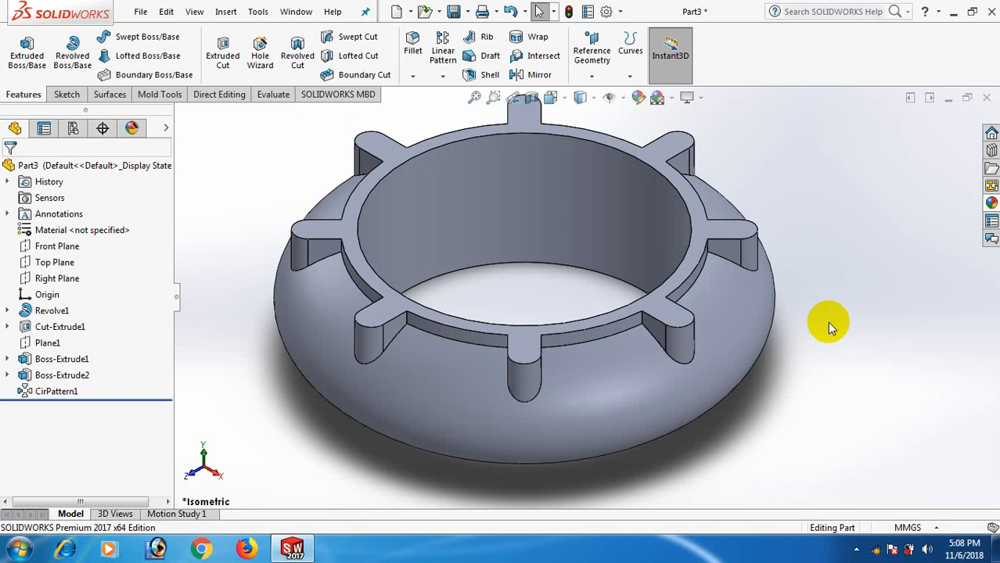
Create a reference plane offset 110 mm from the Right Plane
scroll(831, 313, up, 2)
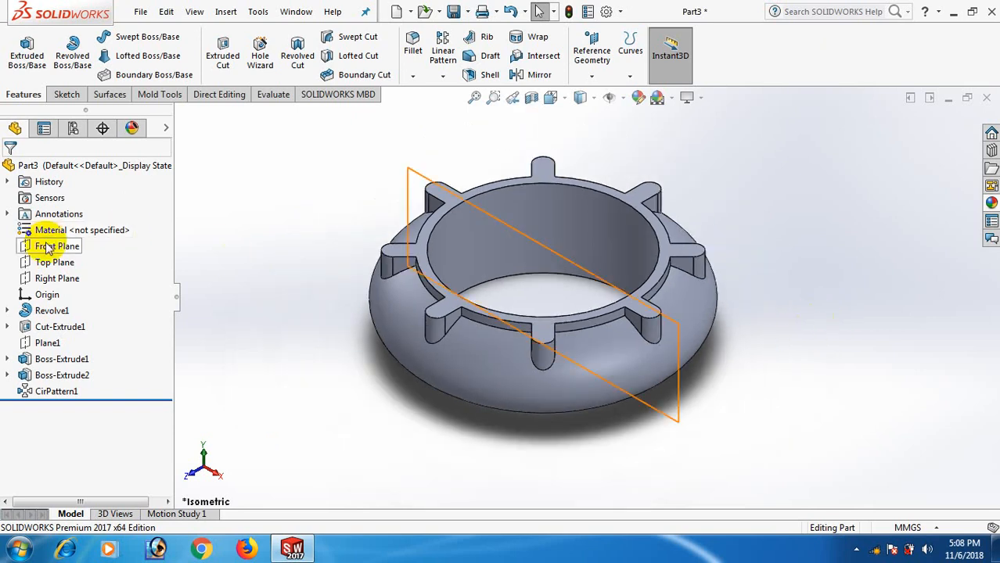
click(66, 280)
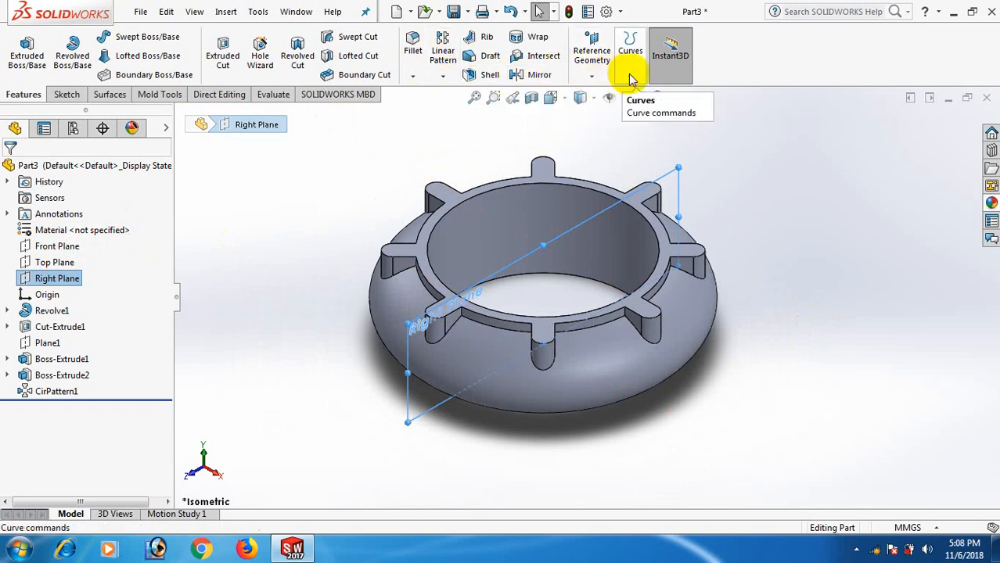
click(592, 77)
click(604, 96)
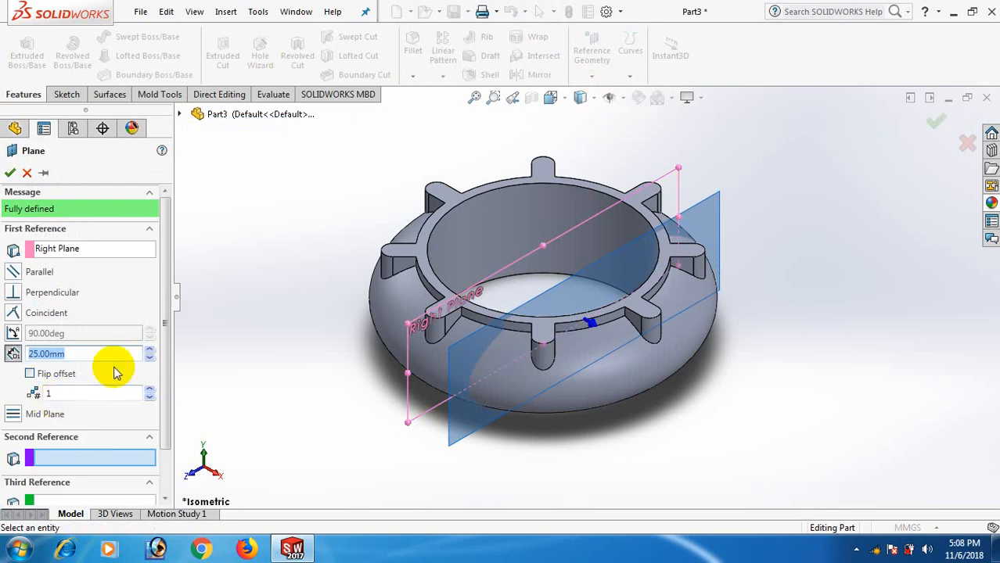
text(110)
key(Return)
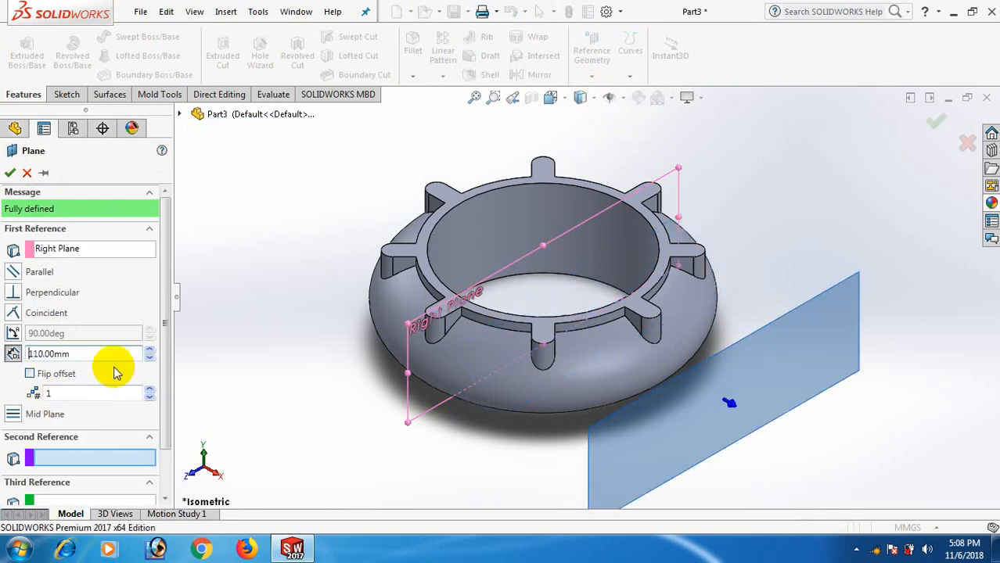
click(11, 174)
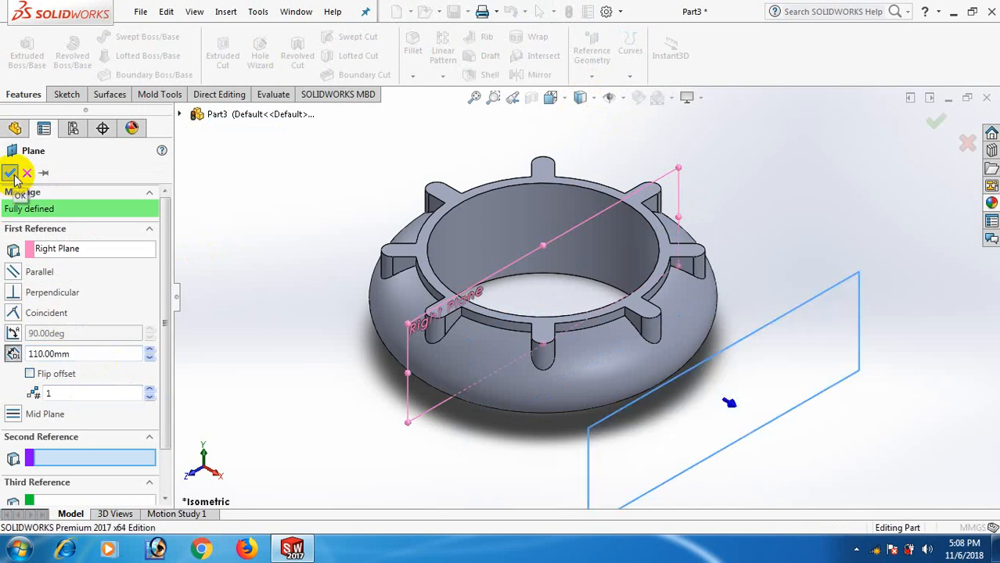
Sketch three concentric circles about 64, 36 and 15 mm in diameter on the new offset plane, centred on the origin
click(856, 362)
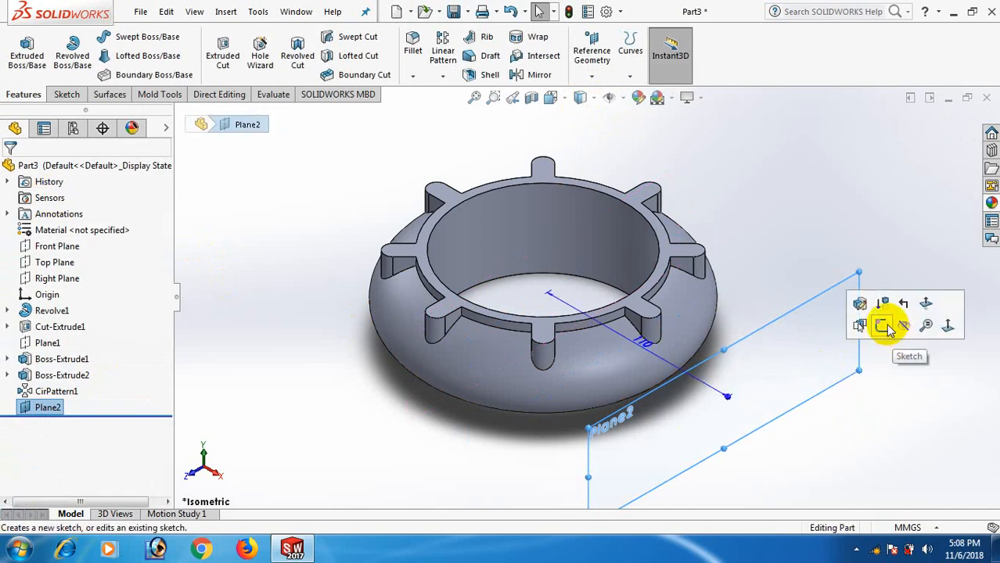
click(885, 324)
right_drag(900, 413, 958, 413)
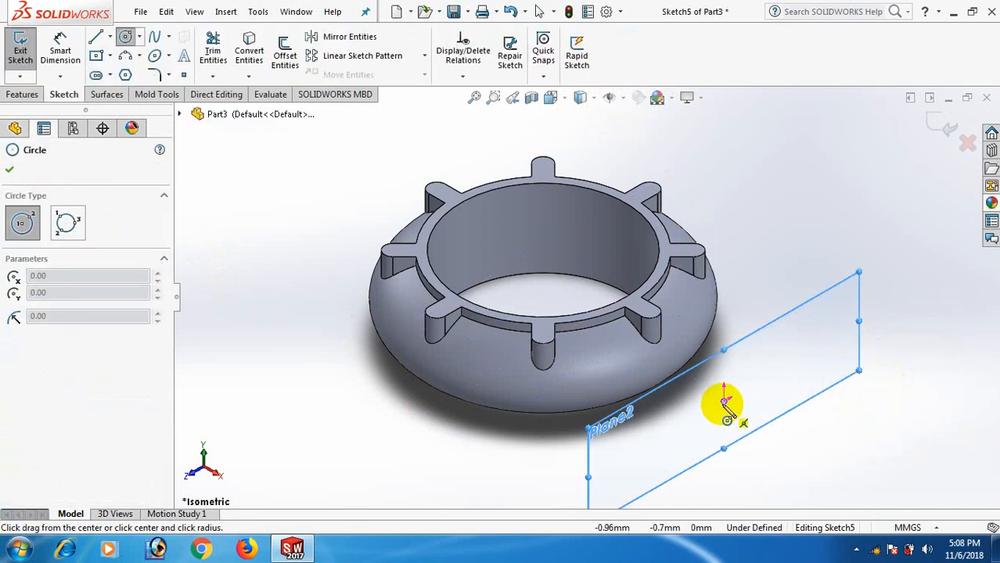
click(724, 402)
click(746, 423)
click(724, 402)
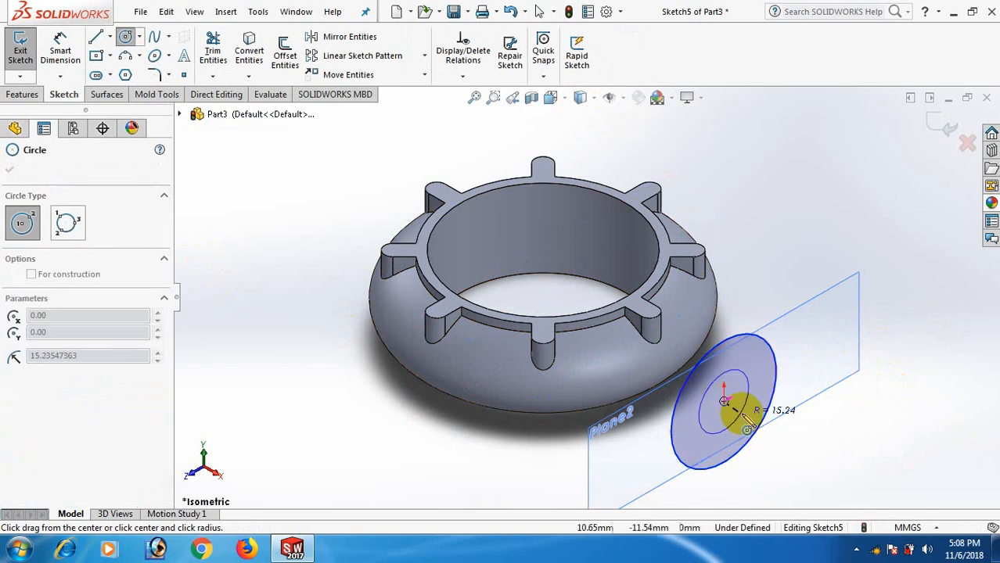
click(744, 418)
click(725, 402)
click(731, 411)
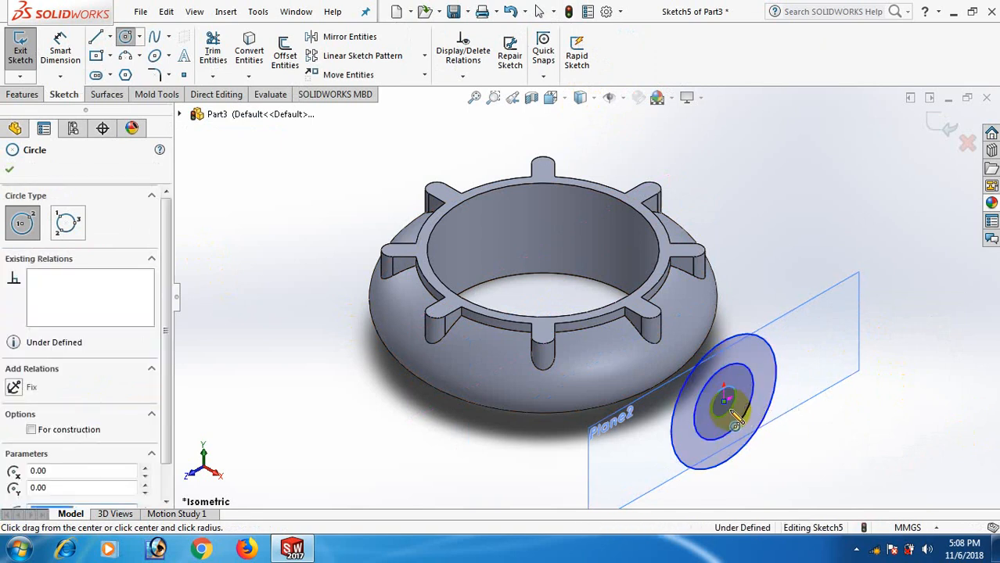
right_click(734, 410)
click(775, 407)
Dimension the innermost circle's diameter as 27 mm, viewing the sketch plane face-on
key(space)
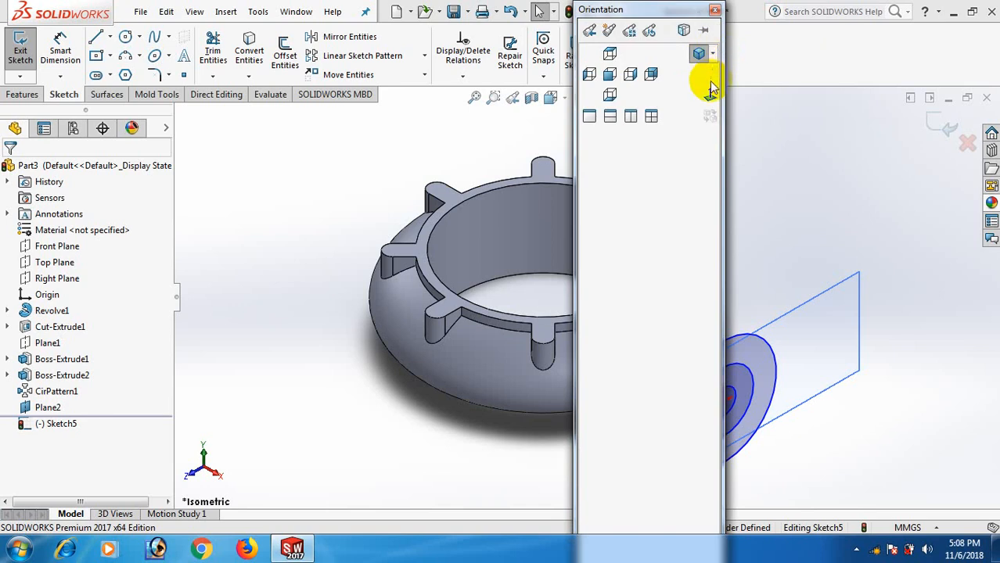
click(698, 55)
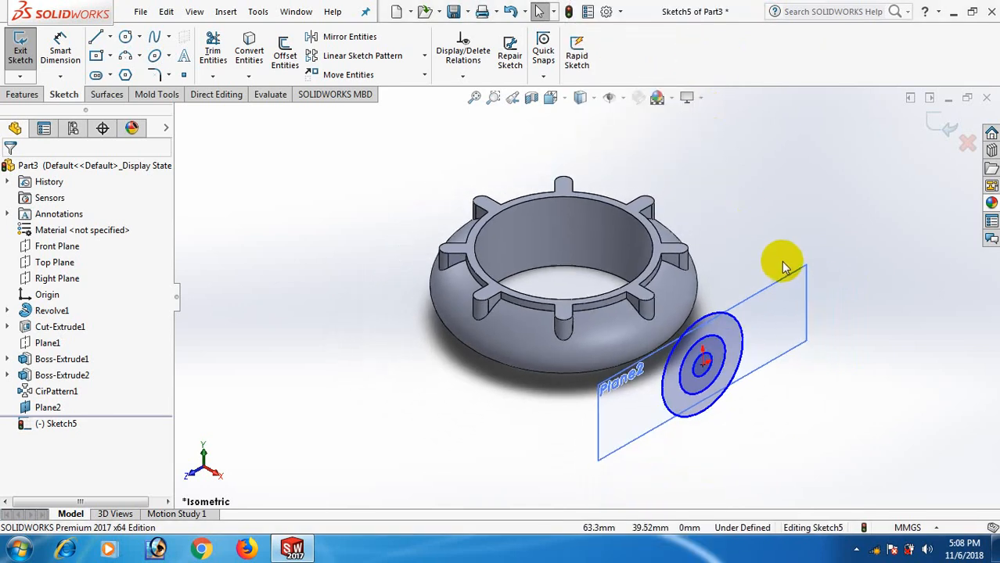
key(space)
click(709, 41)
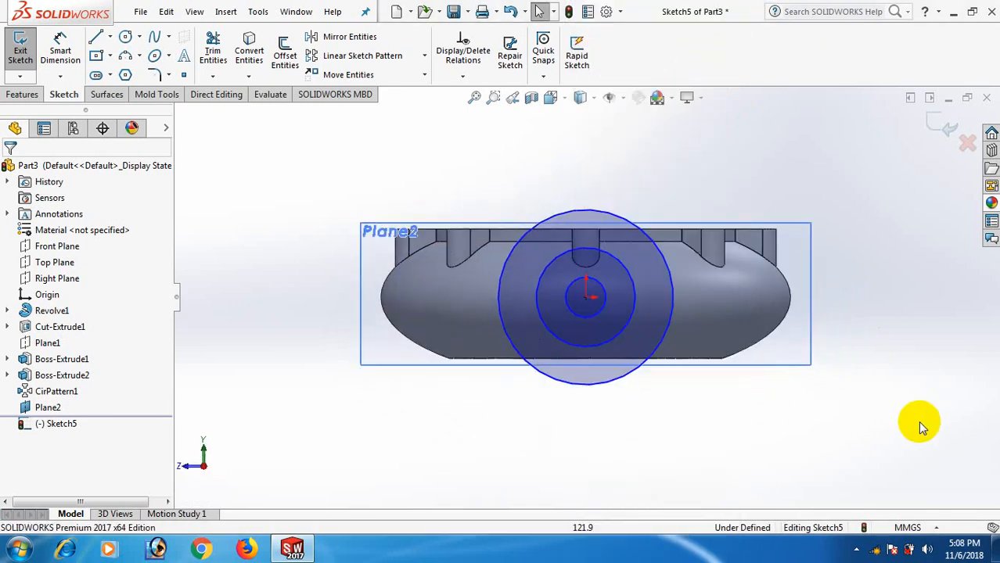
right_drag(918, 421, 794, 249)
click(594, 313)
click(858, 395)
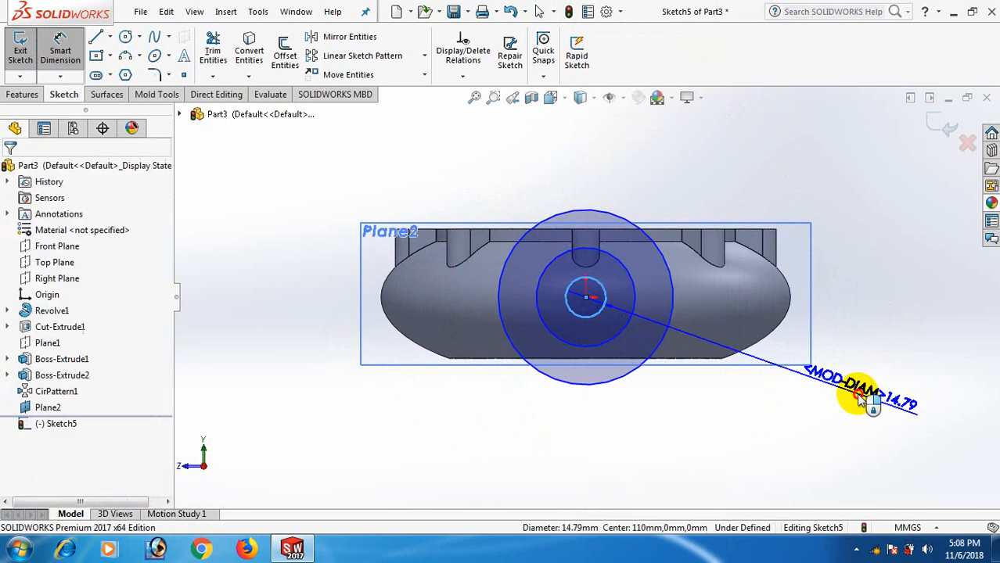
text(27)
click(795, 388)
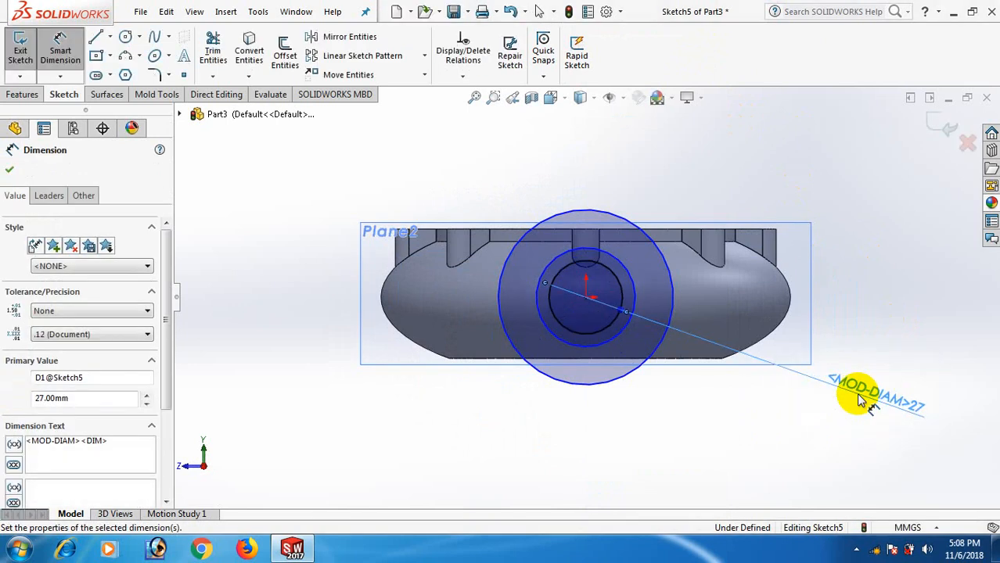
Dimension the middle circle's diameter as 30 mm and the outer circle's diameter as 65 mm
click(615, 341)
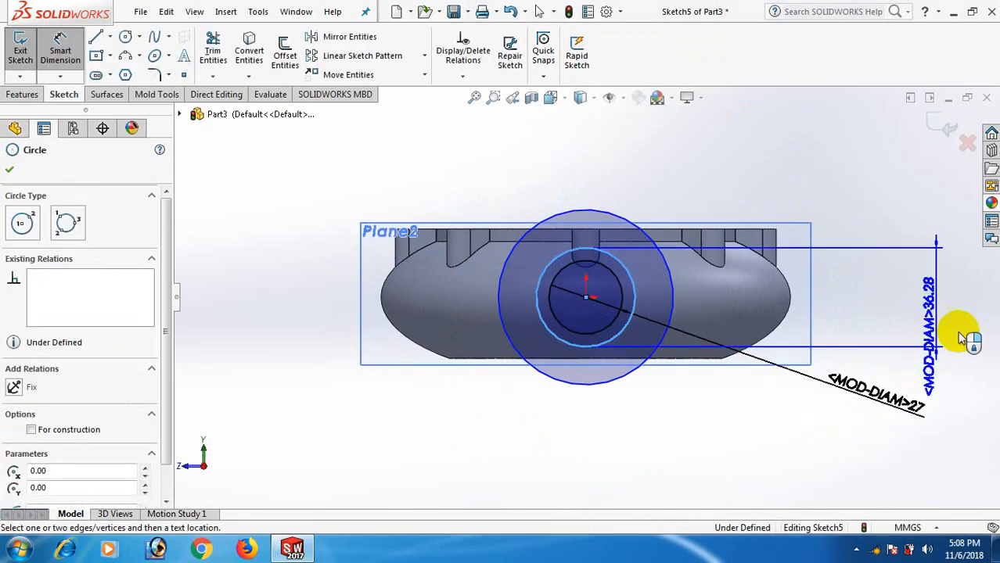
click(964, 333)
text(30)
key(Return)
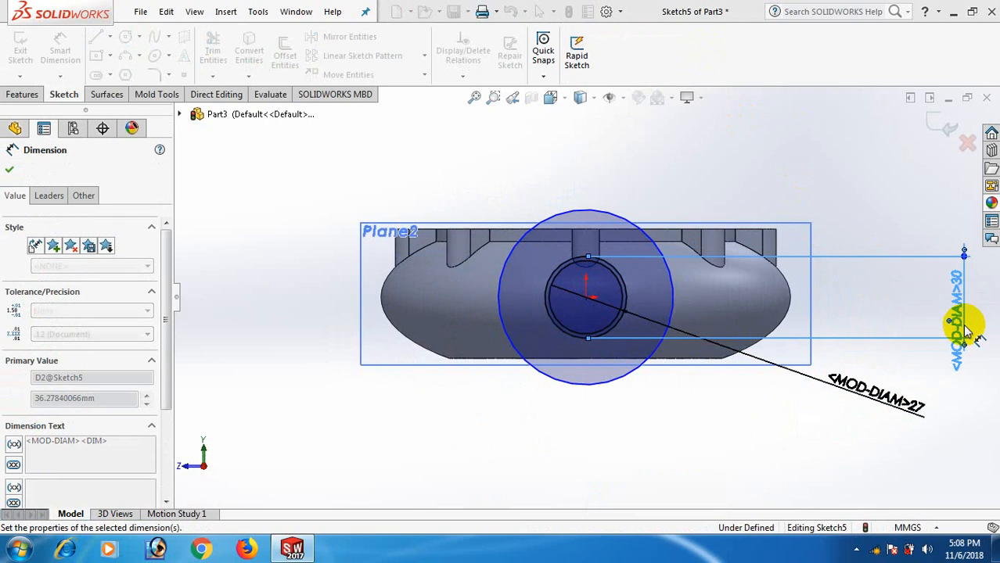
click(618, 384)
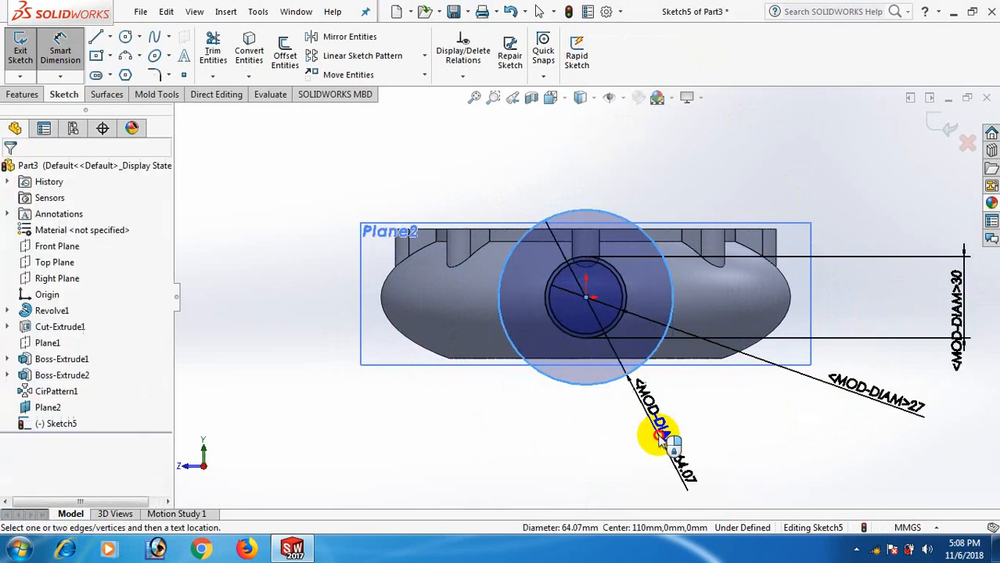
click(656, 436)
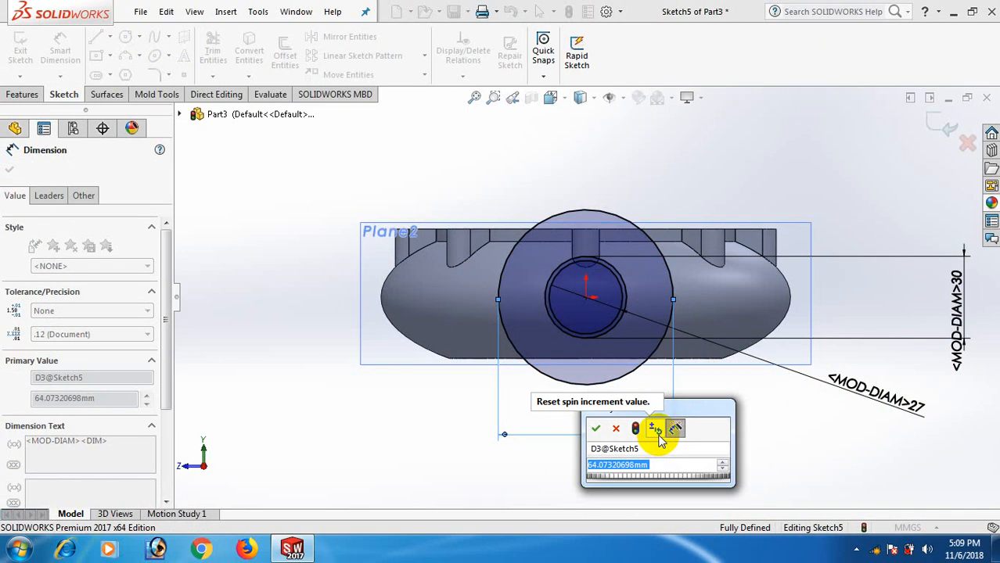
text(65)
key(Return)
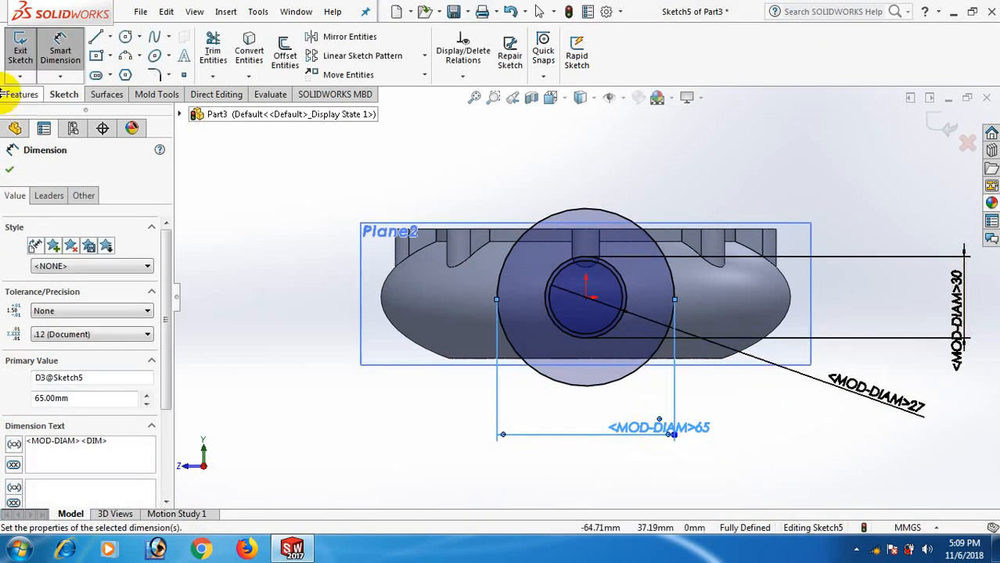
click(9, 169)
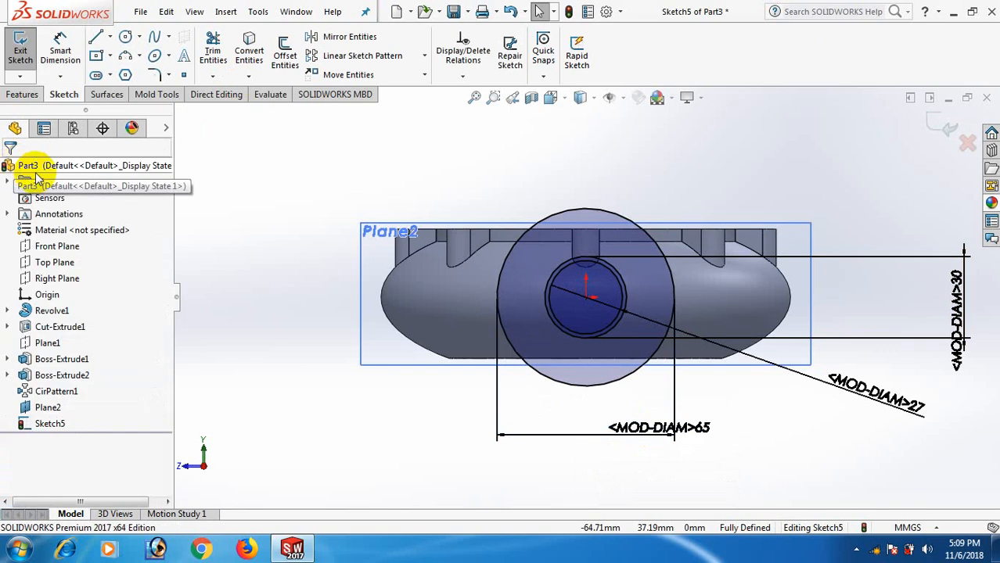
Extrude the thin ring between the 27 mm and 30 mm circles towards the ring body, using the Up To Next end condition
key(space)
click(130, 11)
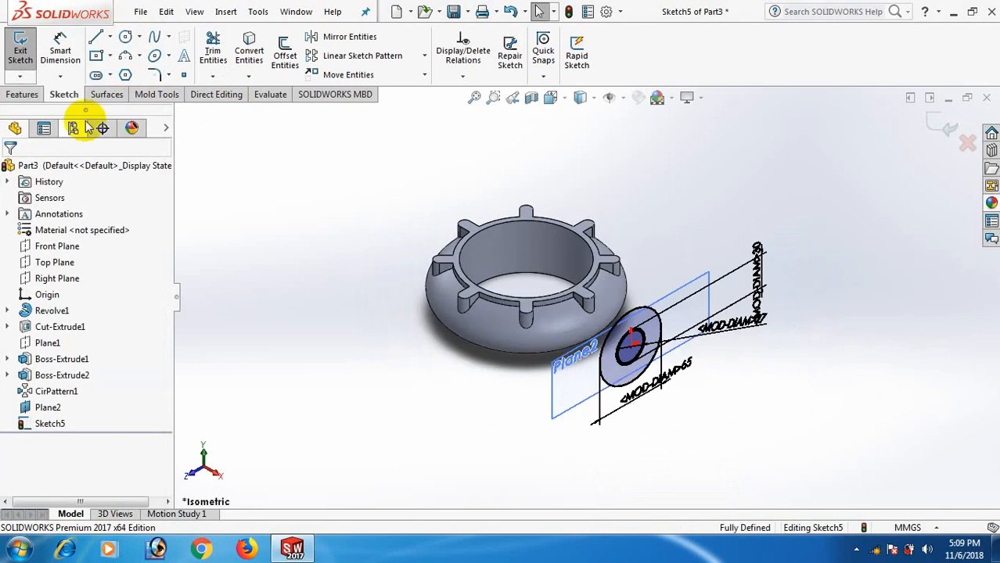
click(24, 94)
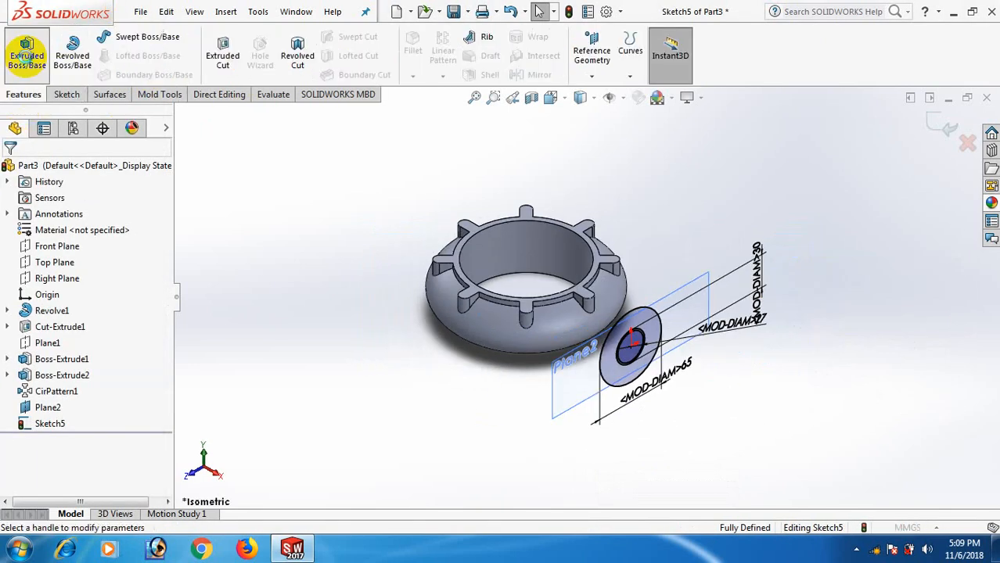
click(24, 49)
scroll(509, 327, down, 2)
scroll(807, 406, down, 5)
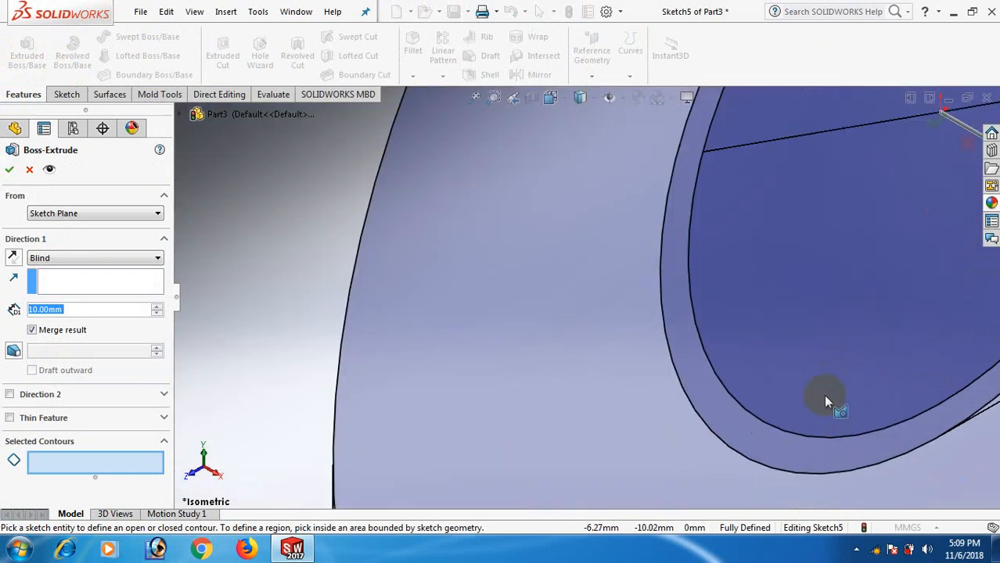
click(700, 399)
scroll(700, 399, up, 6)
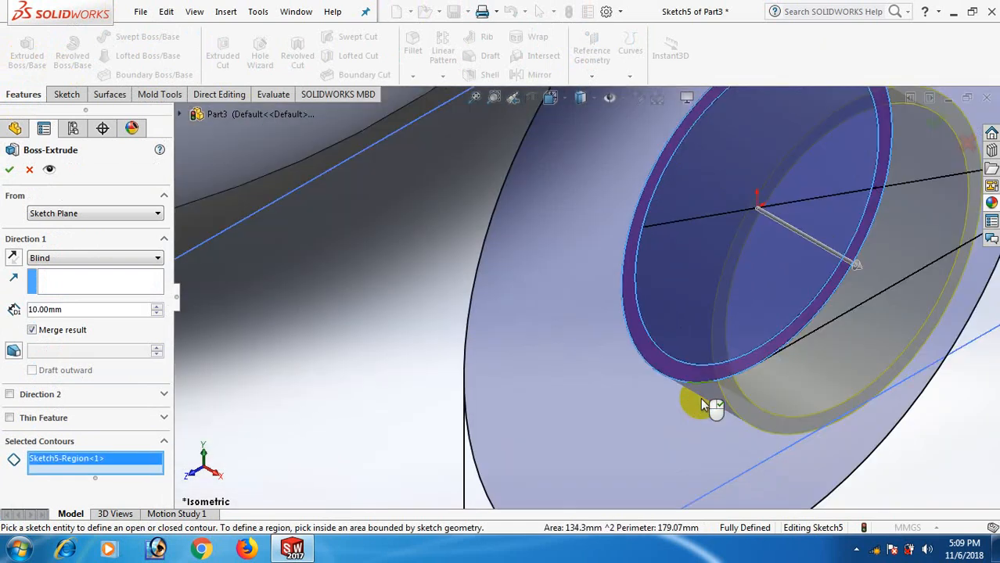
click(13, 257)
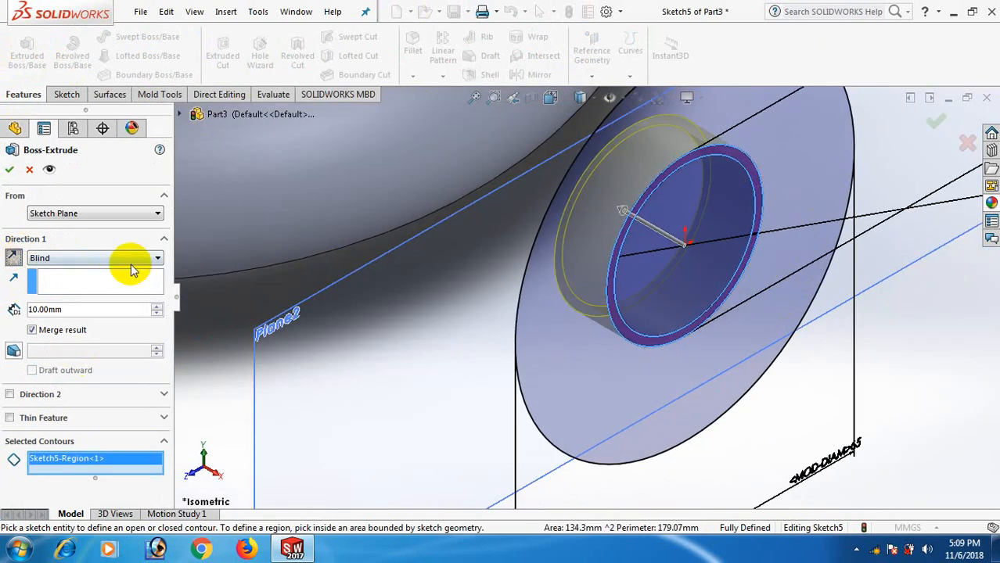
click(154, 261)
click(78, 291)
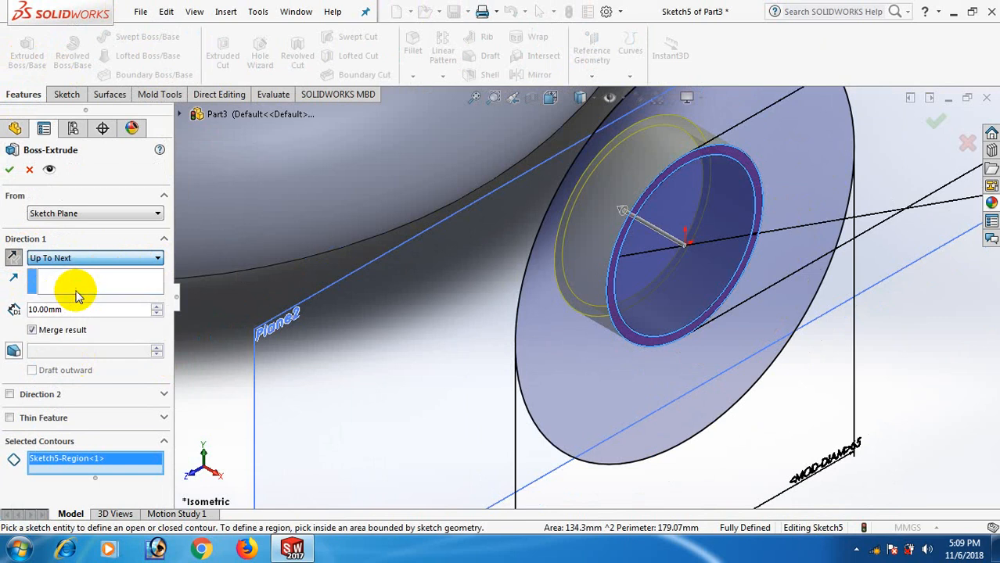
click(12, 170)
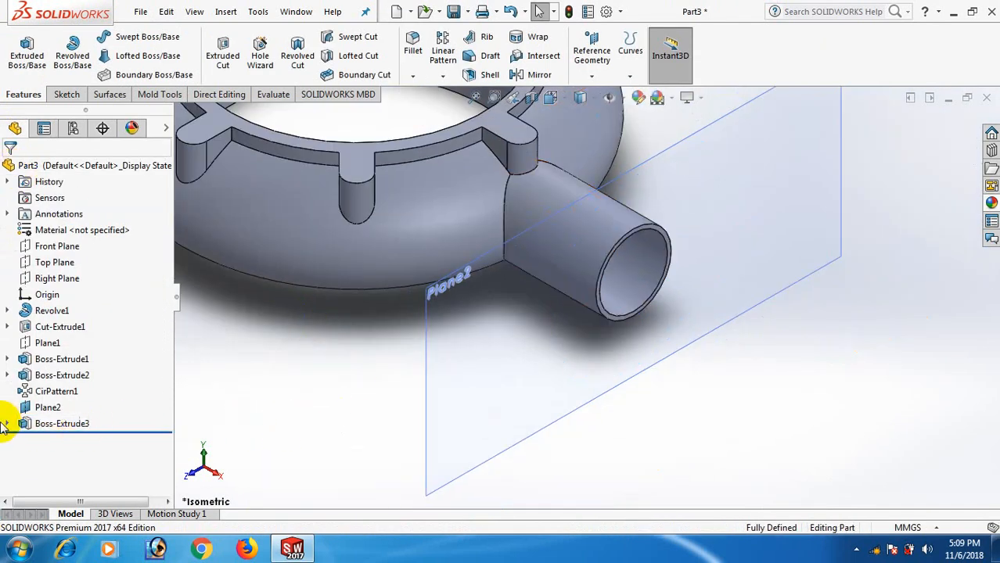
Start extruding the outer ring region of the pipe sketch from a 5 mm start offset, reversed towards the ring body
click(7, 423)
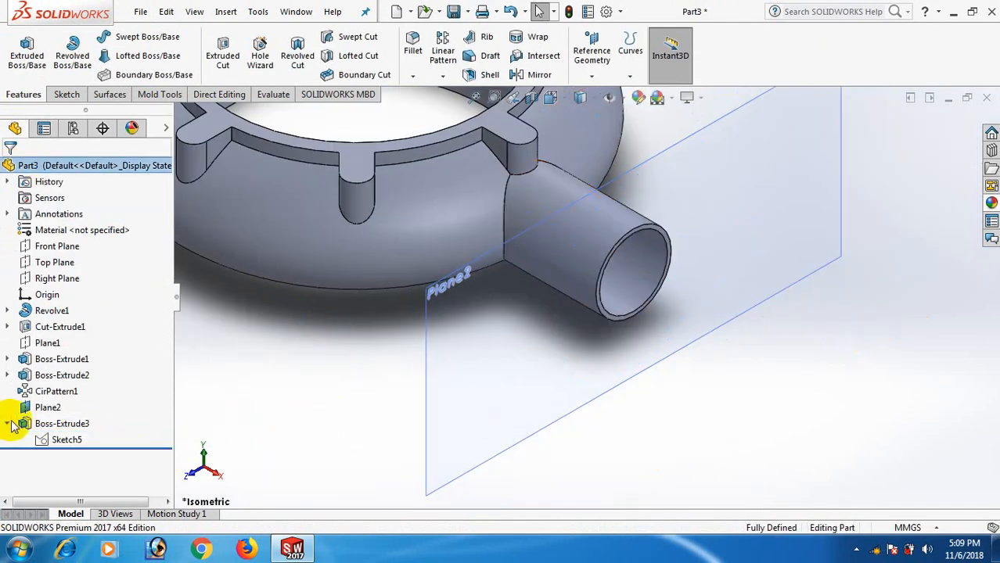
click(69, 440)
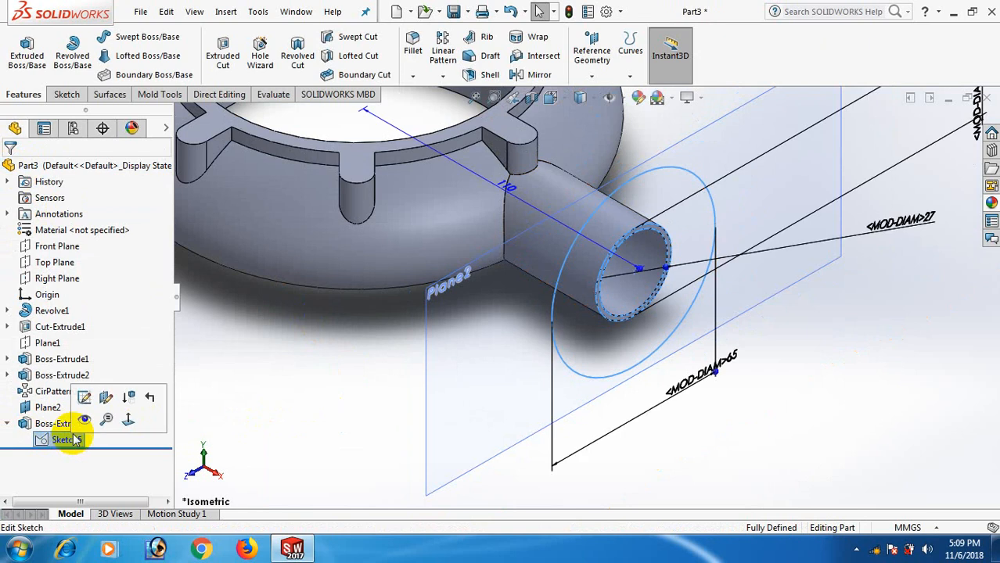
click(27, 55)
click(117, 214)
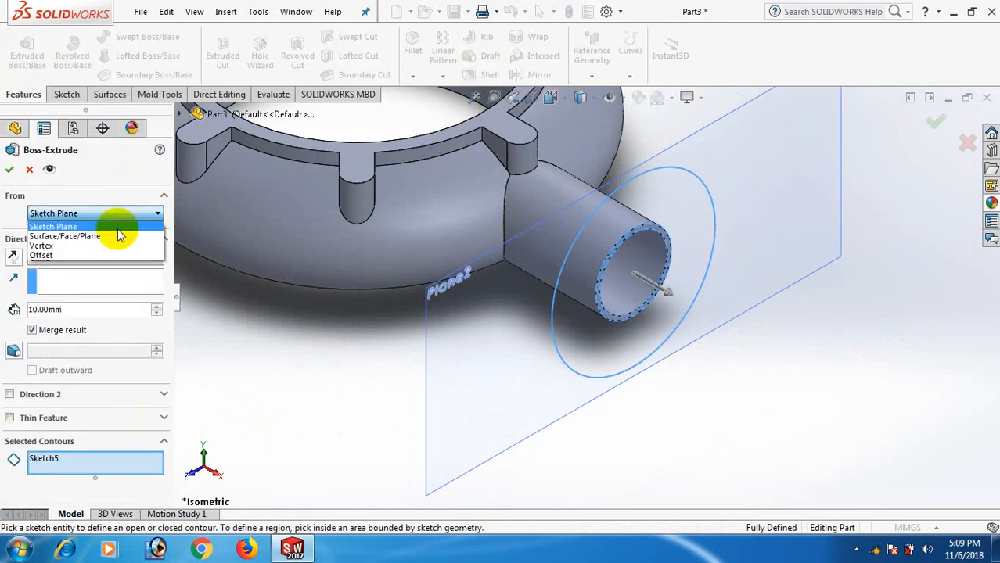
click(76, 255)
drag(73, 237, 2, 241)
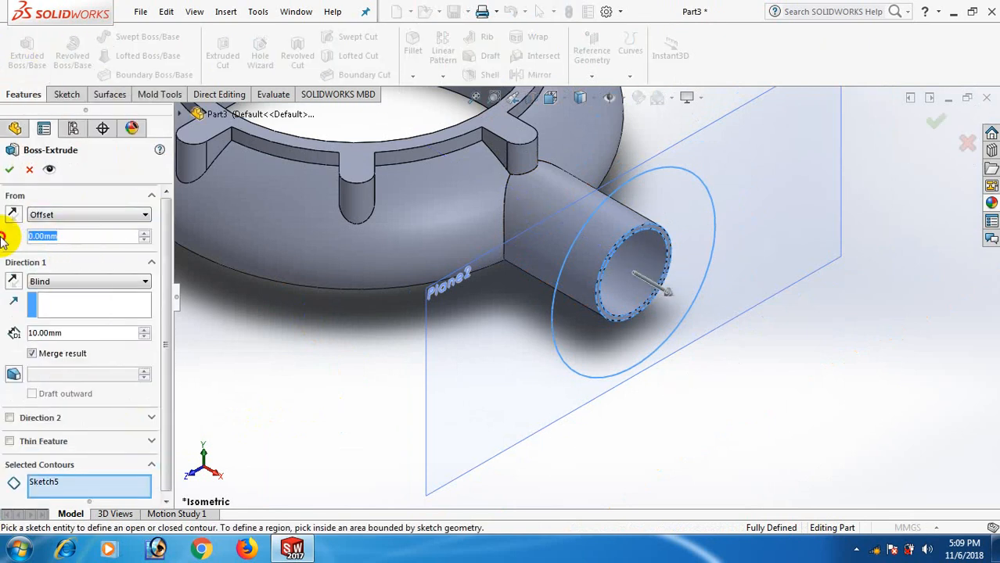
text(5)
key(Return)
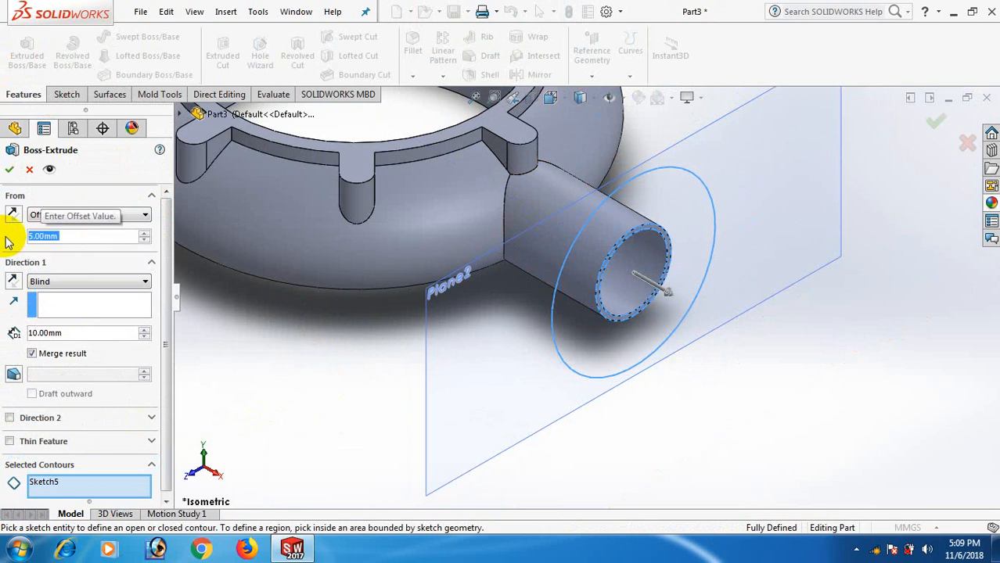
click(570, 308)
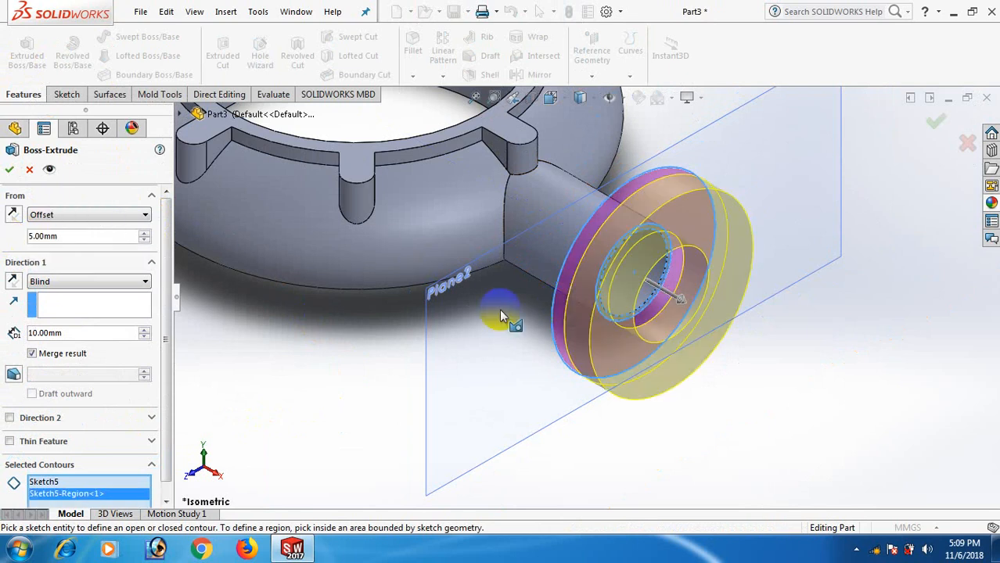
click(13, 214)
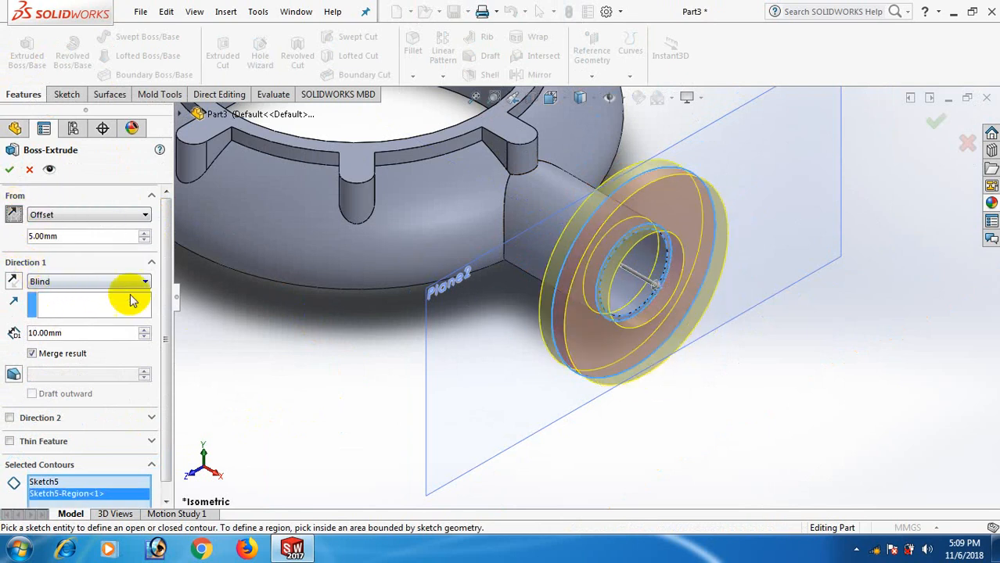
Finish the flange extrusion with a blind depth of 7 mm, its direction reversed towards the ring body
drag(72, 335, 8, 334)
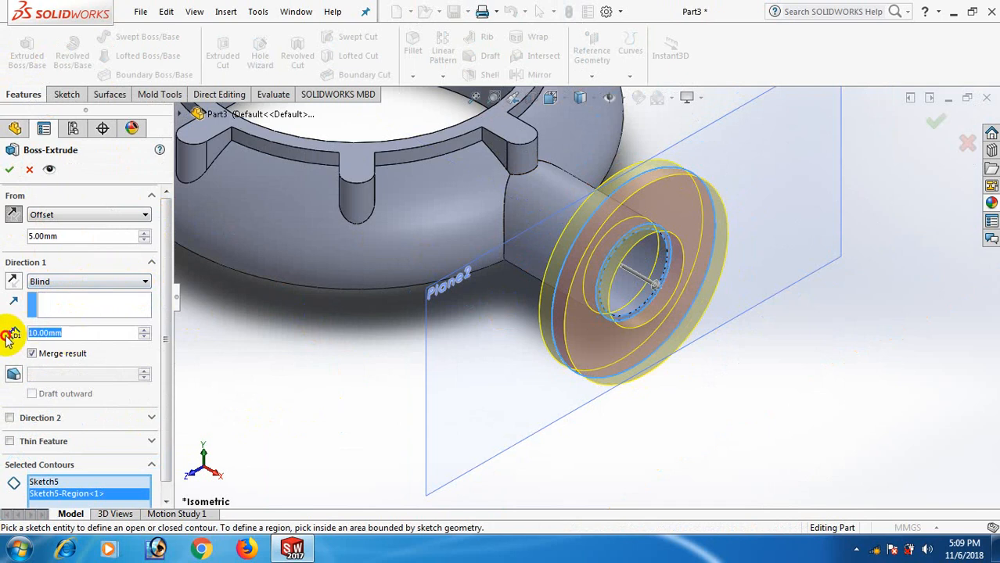
text(7)
key(Return)
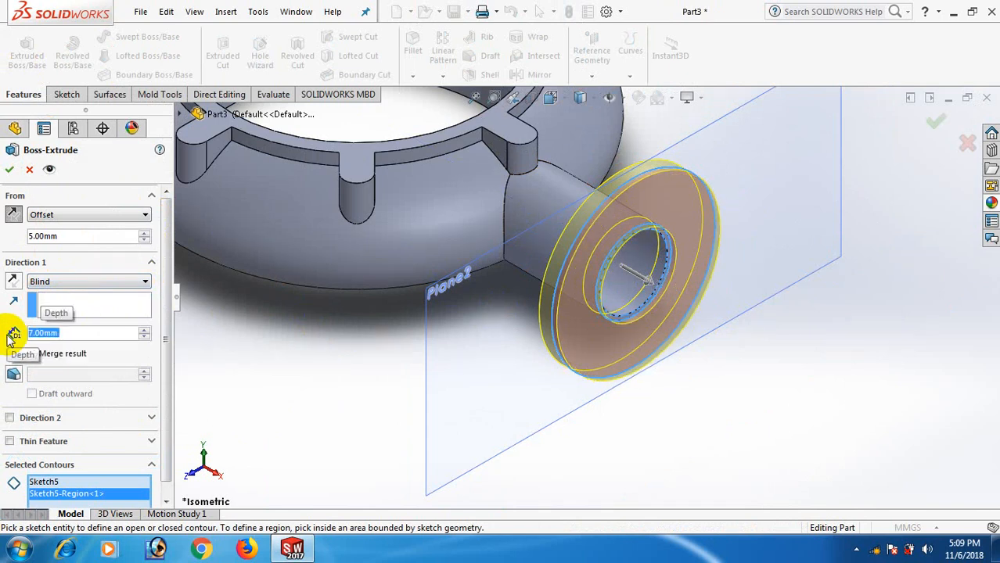
scroll(605, 393, up, 3)
middle_drag(605, 393, 715, 421)
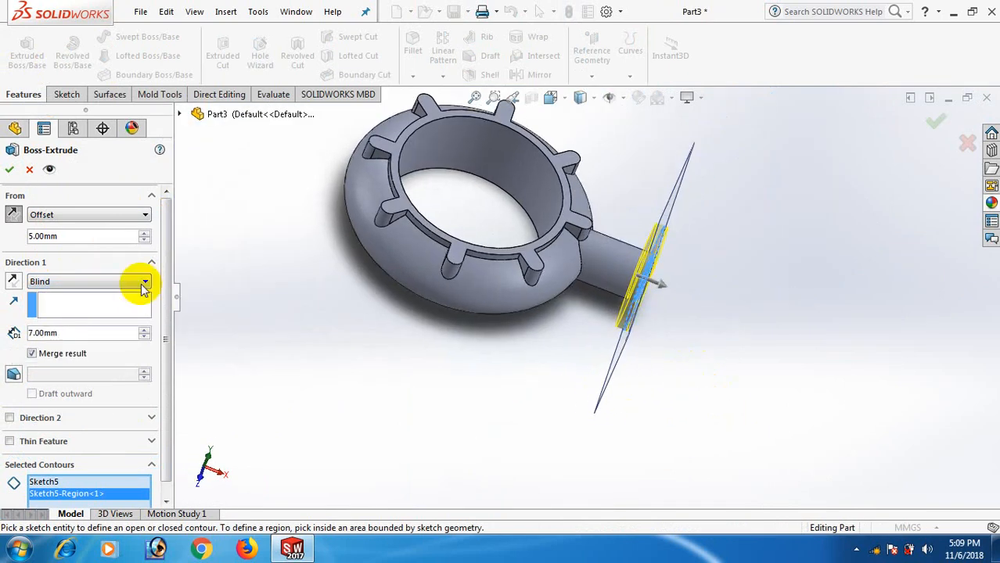
click(16, 282)
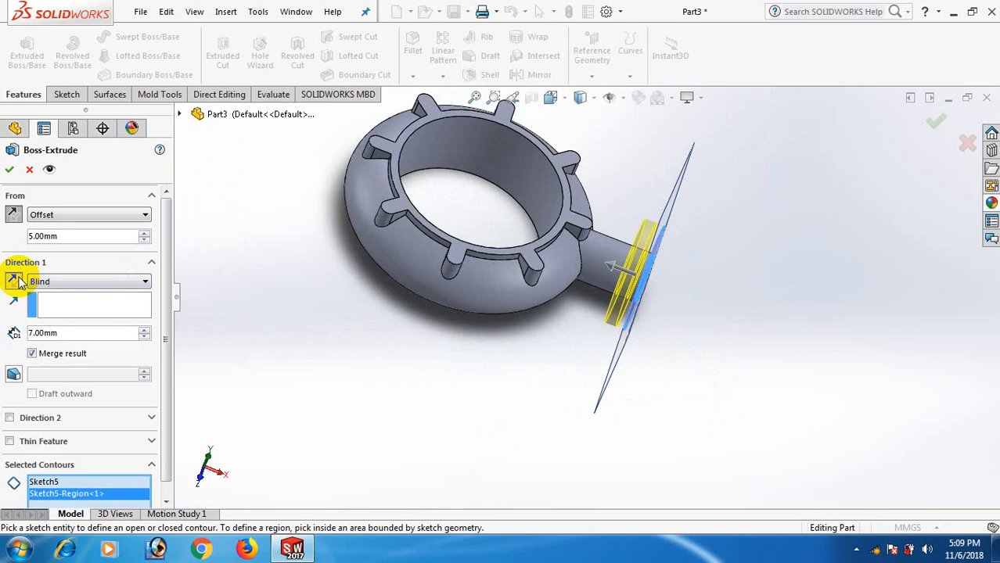
click(8, 170)
click(705, 335)
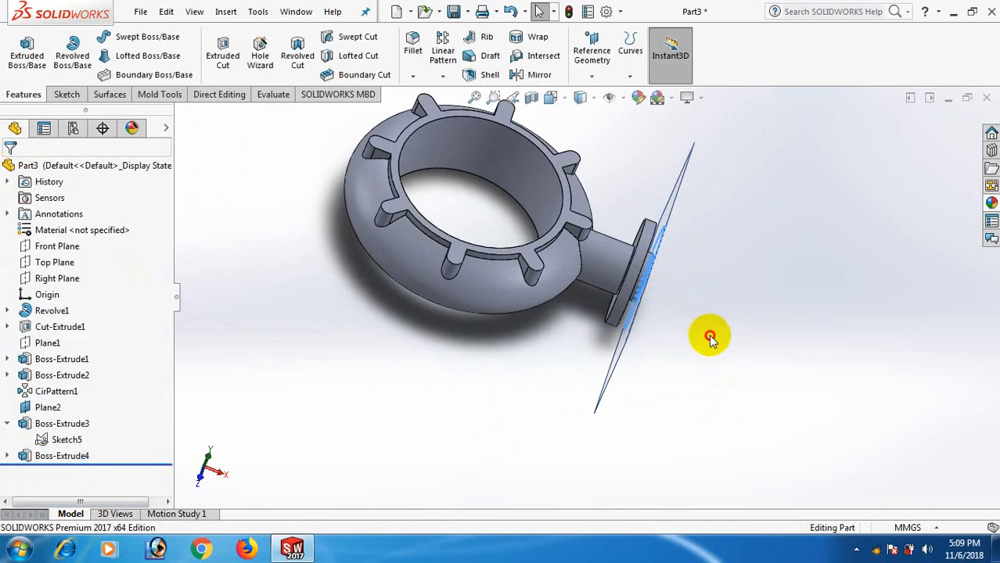
Hide the offset reference plane at the pipe end and return to the isometric view
middle_drag(716, 334, 682, 341)
click(727, 232)
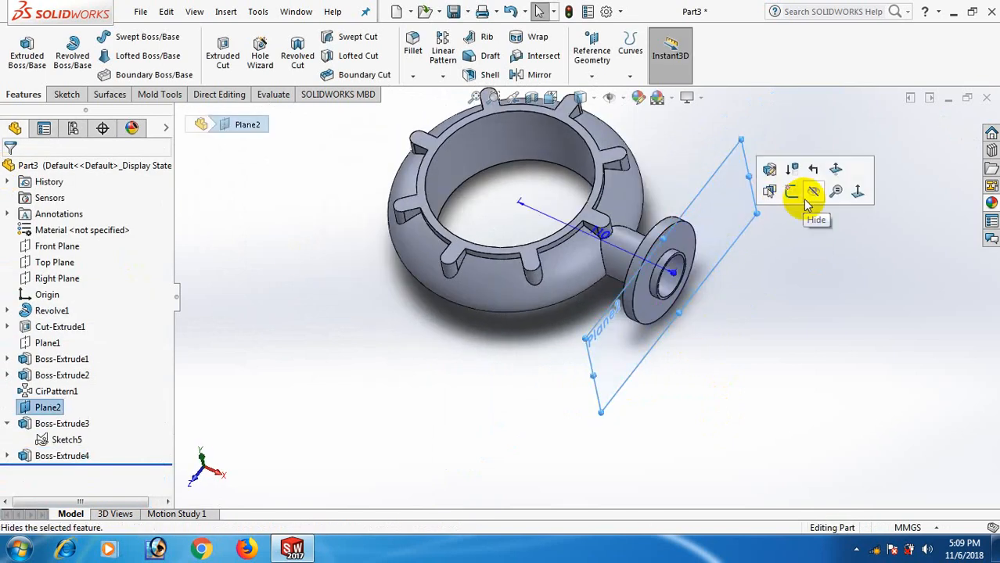
click(816, 196)
key(space)
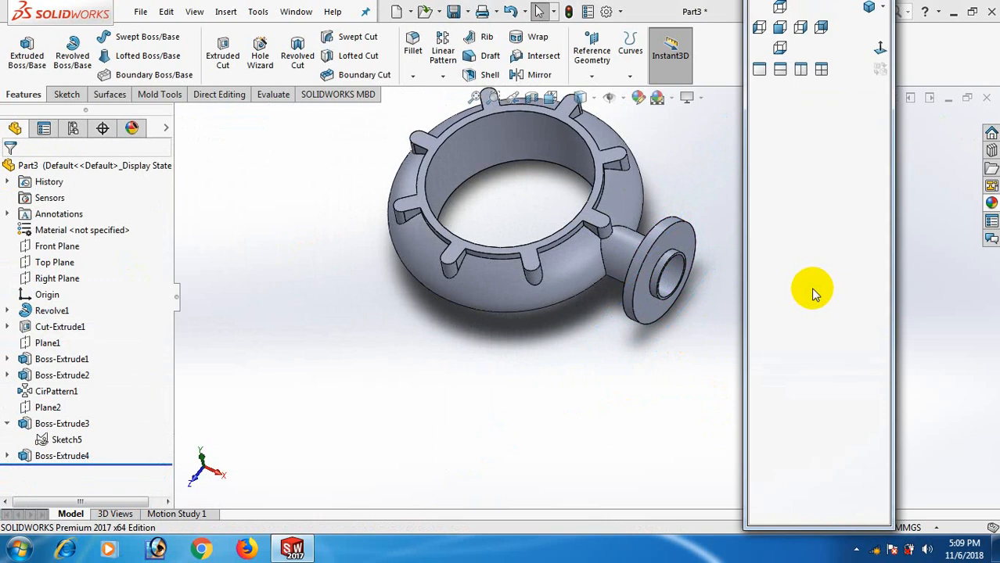
click(873, 10)
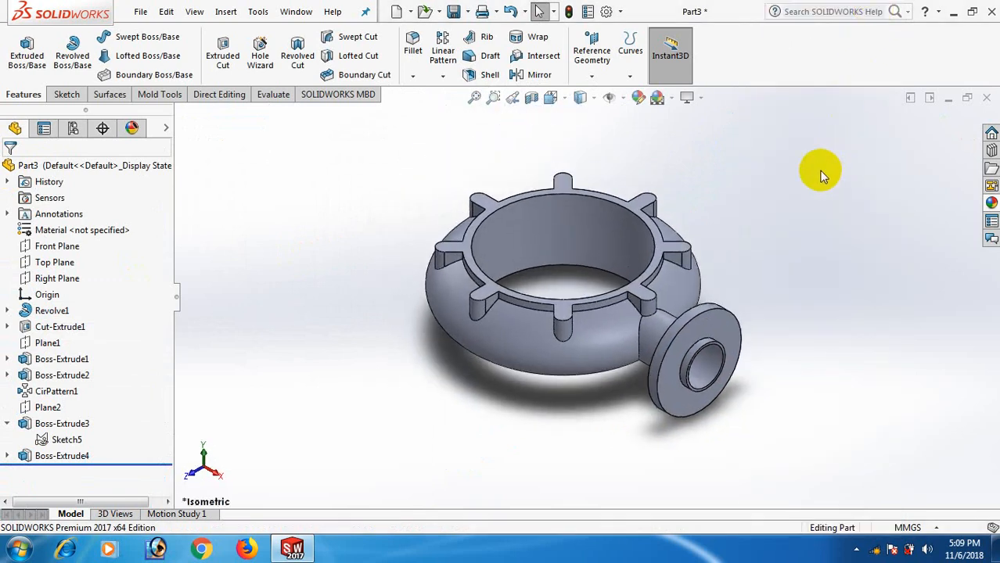
Switch the model's display style to shaded without edges
click(595, 98)
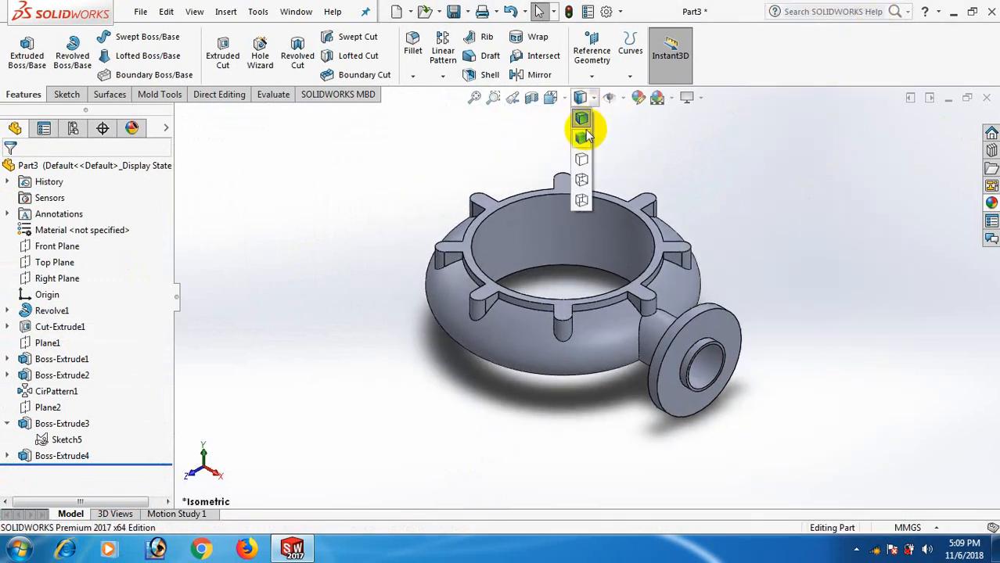
click(585, 133)
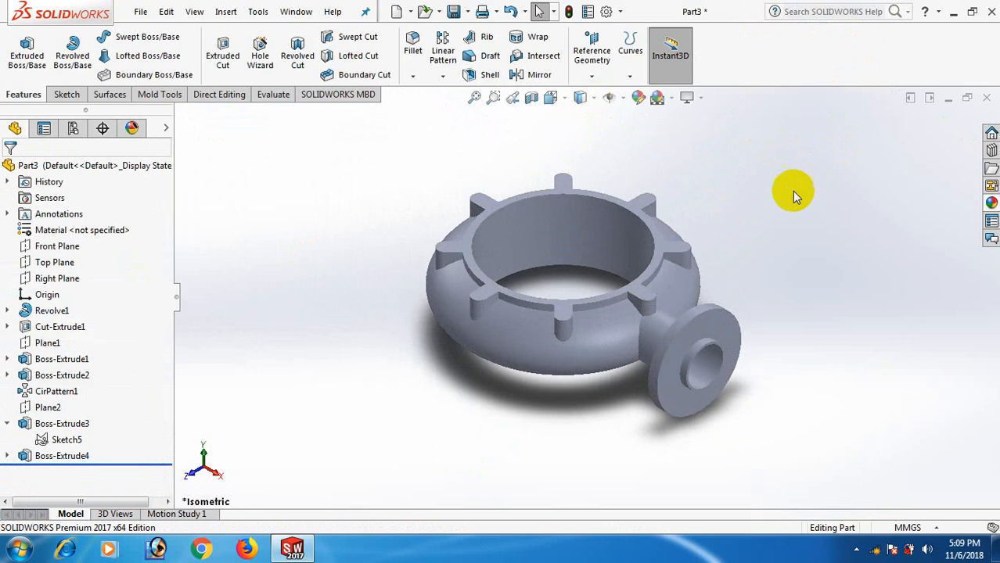
scroll(791, 193, down, 2)
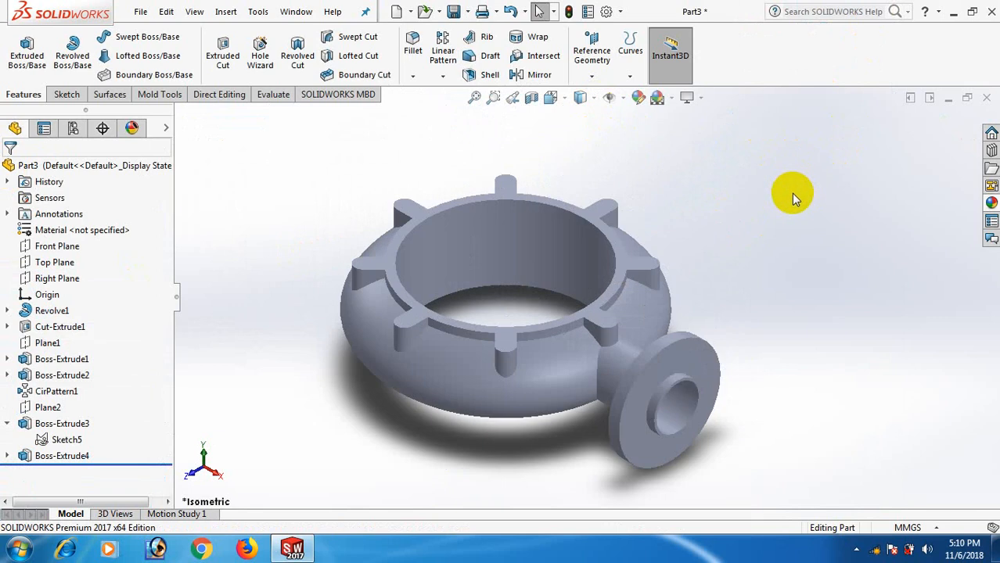
Shell the part to a 1 mm wall thickness, removing the inner cylindrical face of the ring
click(489, 77)
click(518, 237)
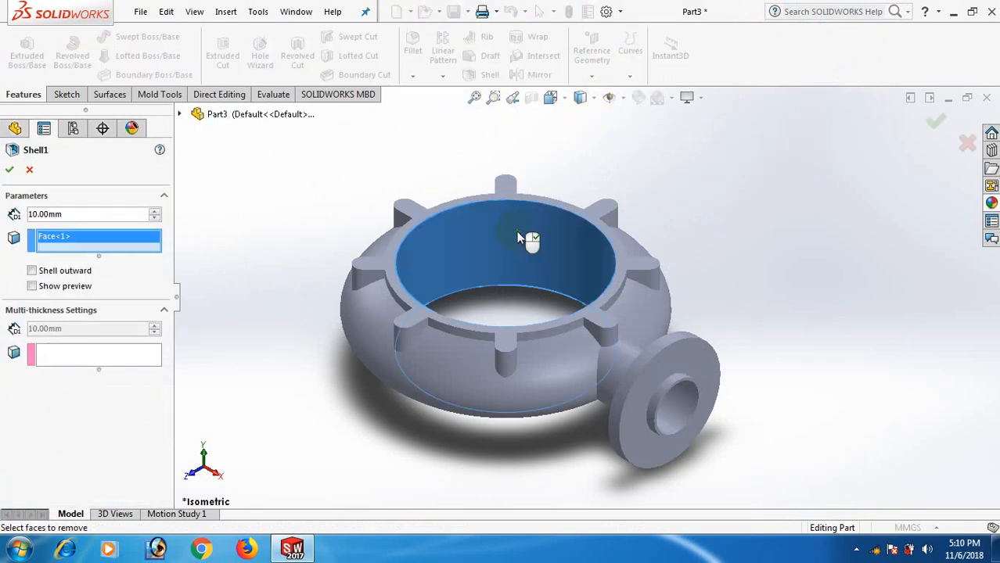
click(68, 213)
text(1)
key(Return)
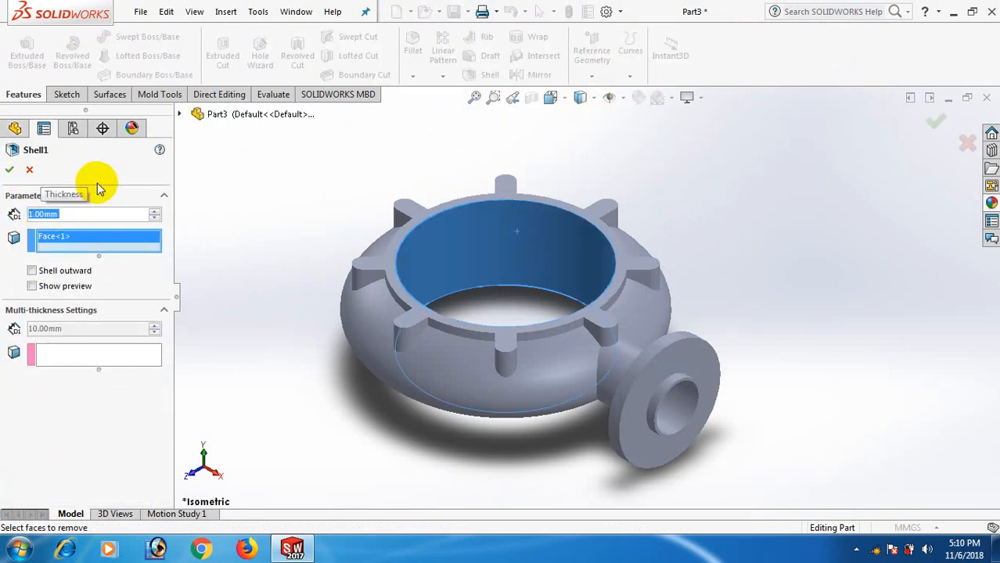
click(11, 172)
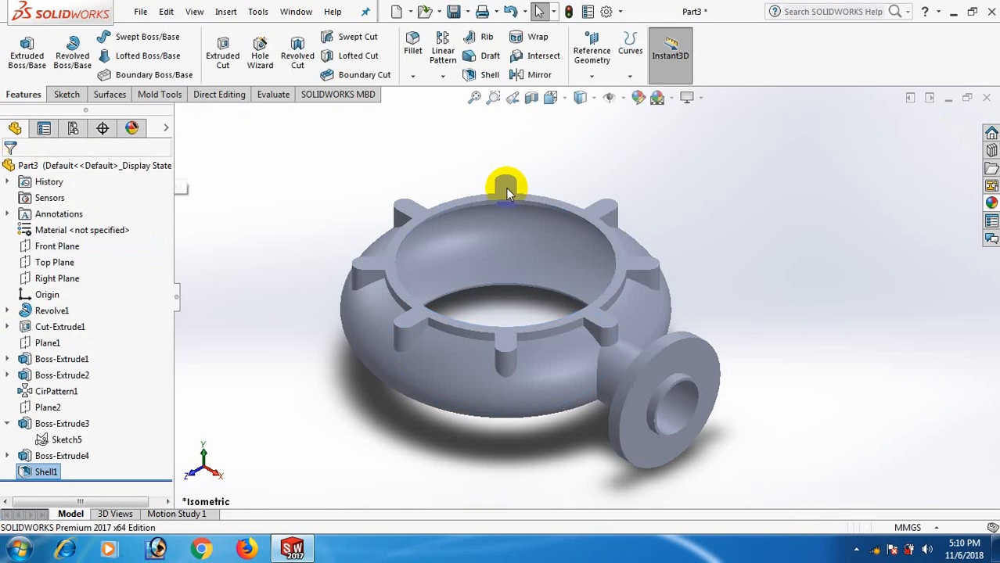
Sketch a circle about 7 mm in diameter on the flange's outer face, centred about 25 mm directly above the origin
click(707, 381)
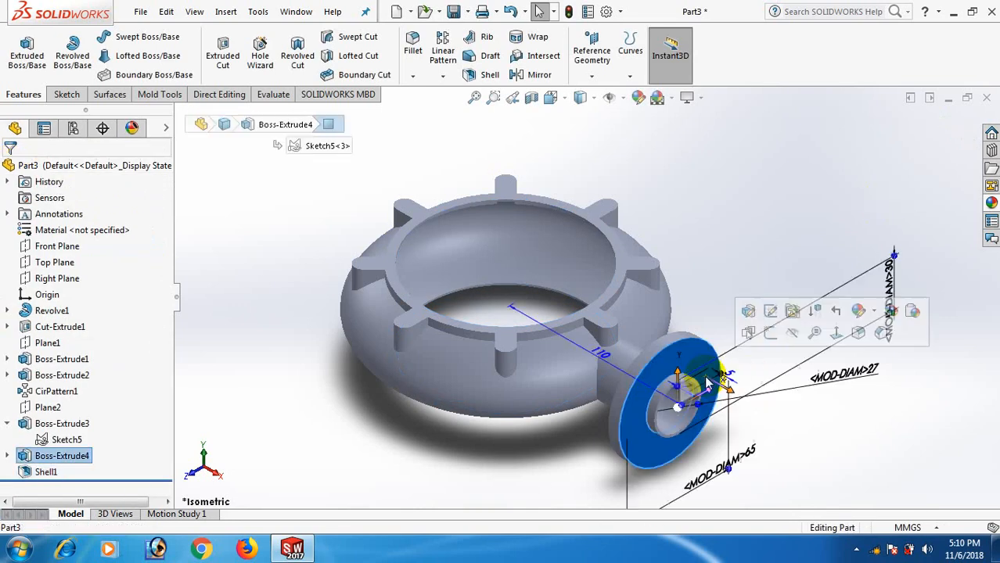
click(776, 342)
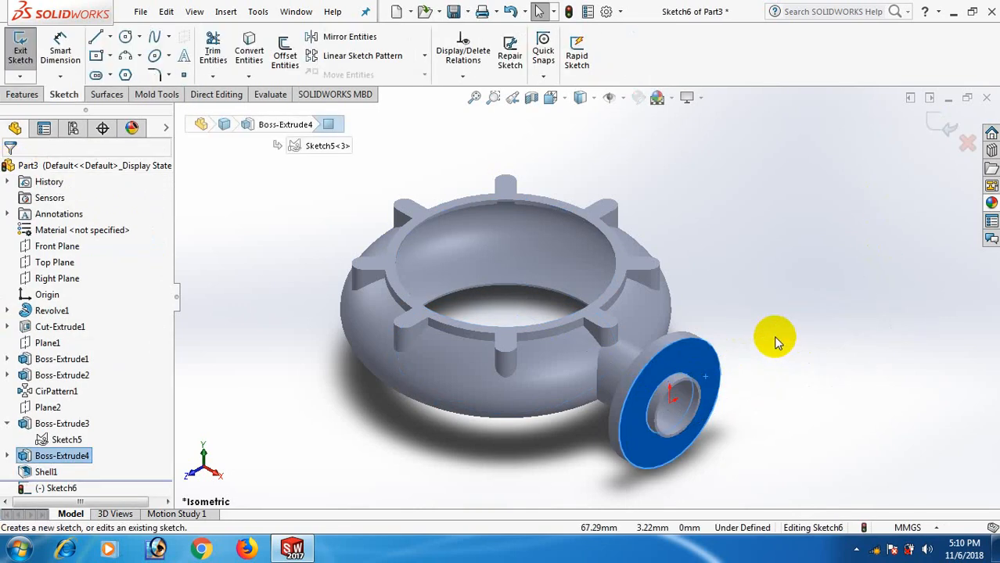
key(space)
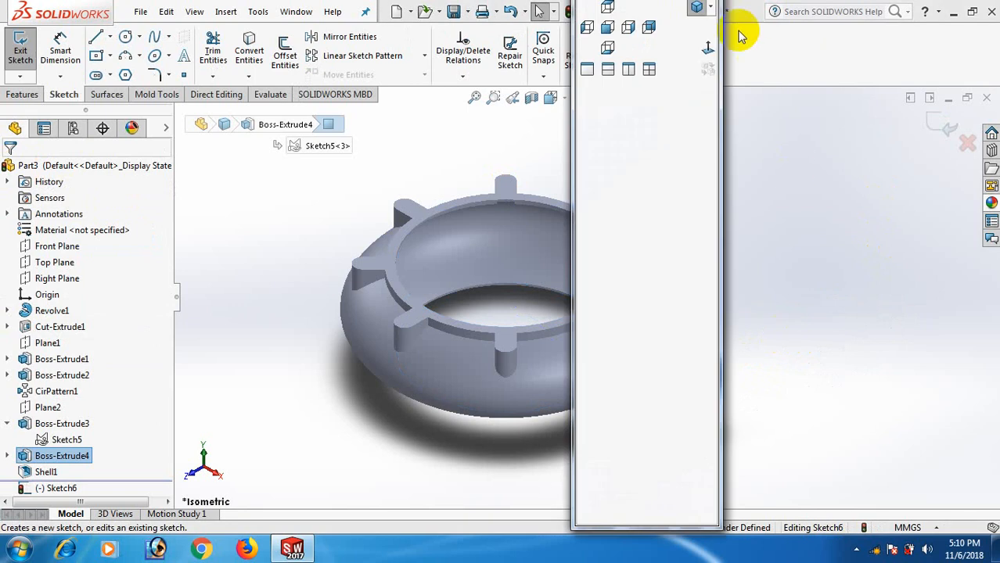
click(713, 50)
key(c)
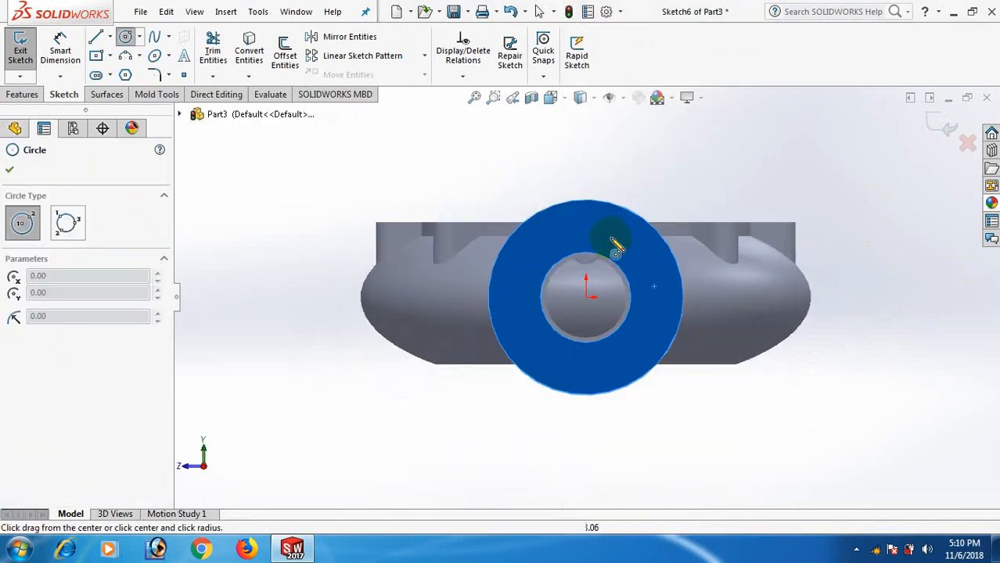
click(586, 223)
click(595, 230)
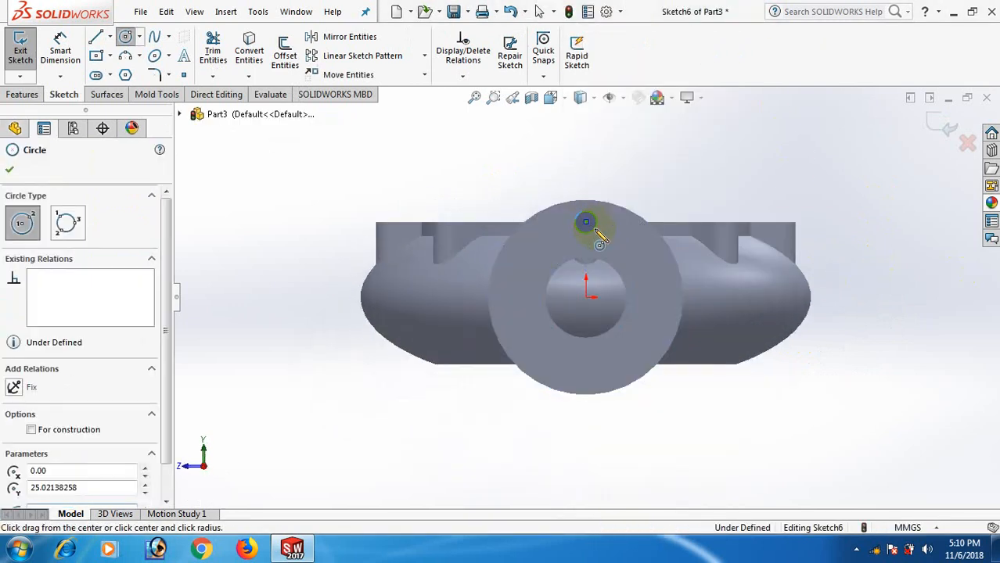
right_click(597, 228)
click(636, 239)
Dimension the circle on the flange face to a diameter of 10 mm
right_drag(868, 280, 802, 133)
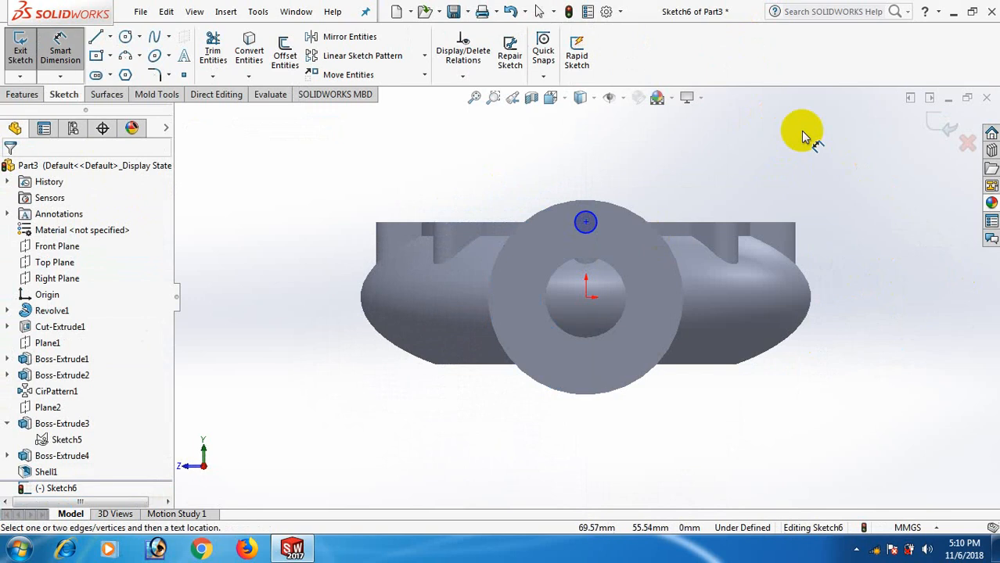
click(595, 220)
click(684, 166)
text(10)
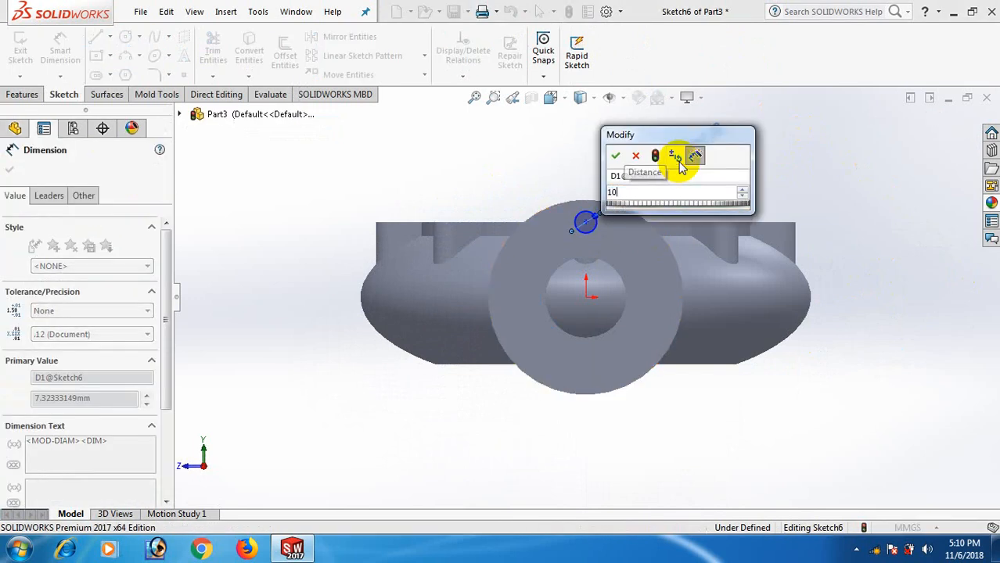
key(Return)
click(800, 171)
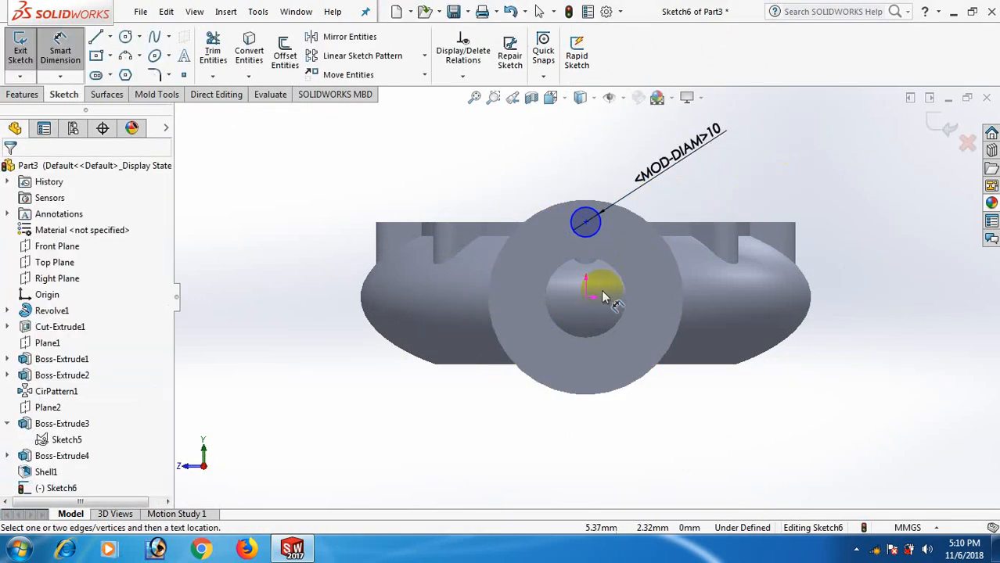
Dimension the vertical distance from the circle's centre to the origin as 25 mm
click(586, 225)
click(586, 298)
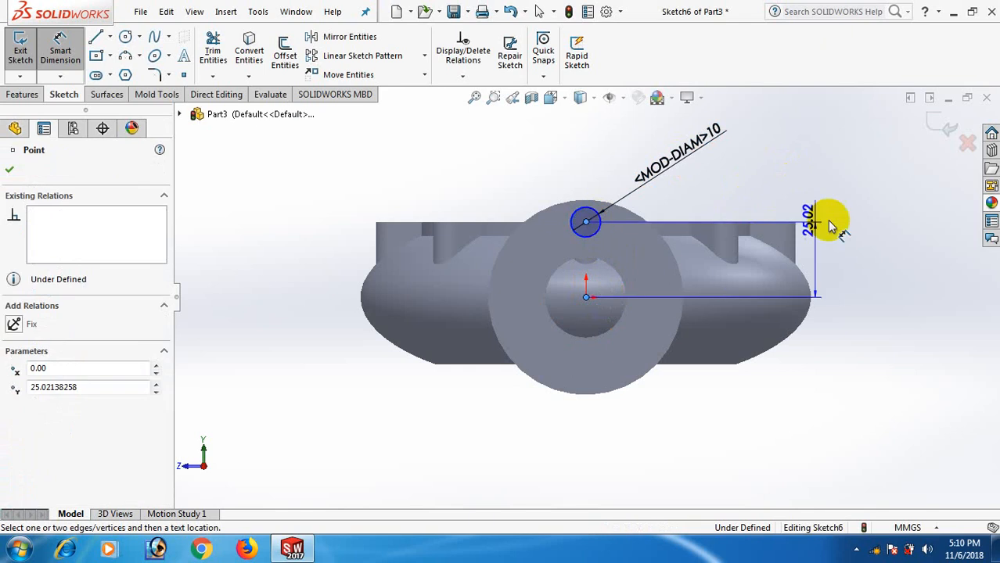
click(871, 230)
text(25)
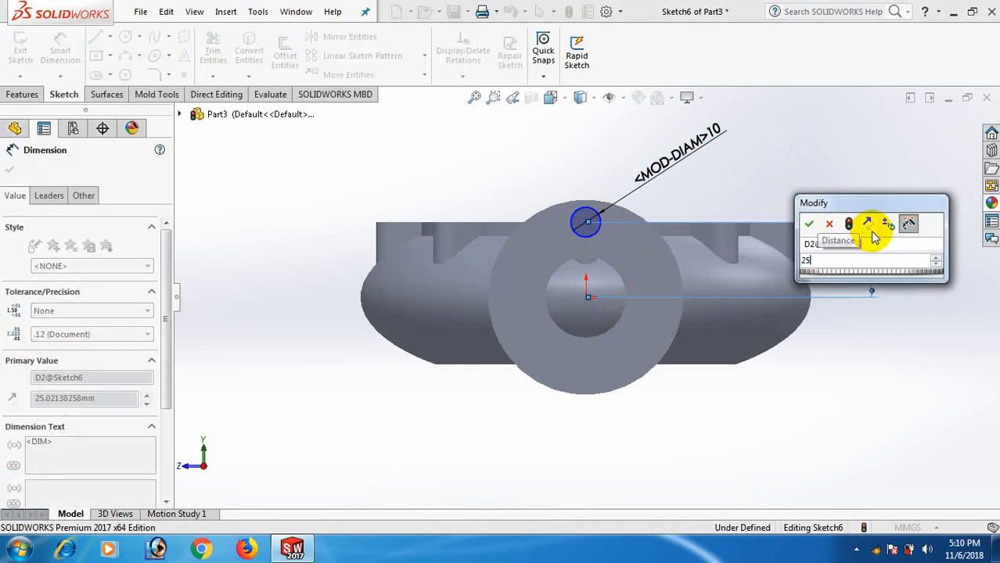
key(Return)
click(896, 197)
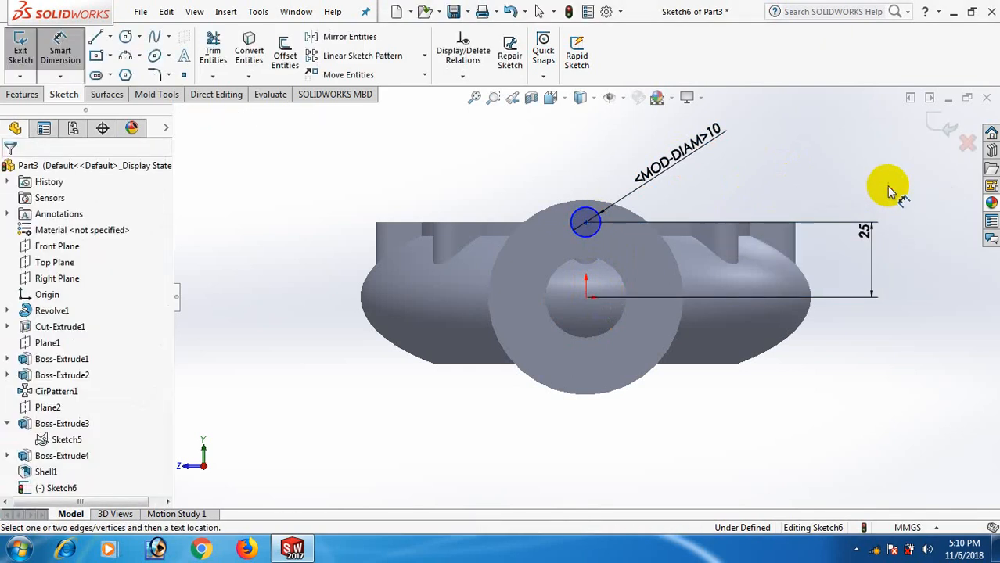
Add a Vertical relation between the origin and the circle's centre point
right_click(891, 192)
click(861, 234)
drag(621, 288, 587, 297)
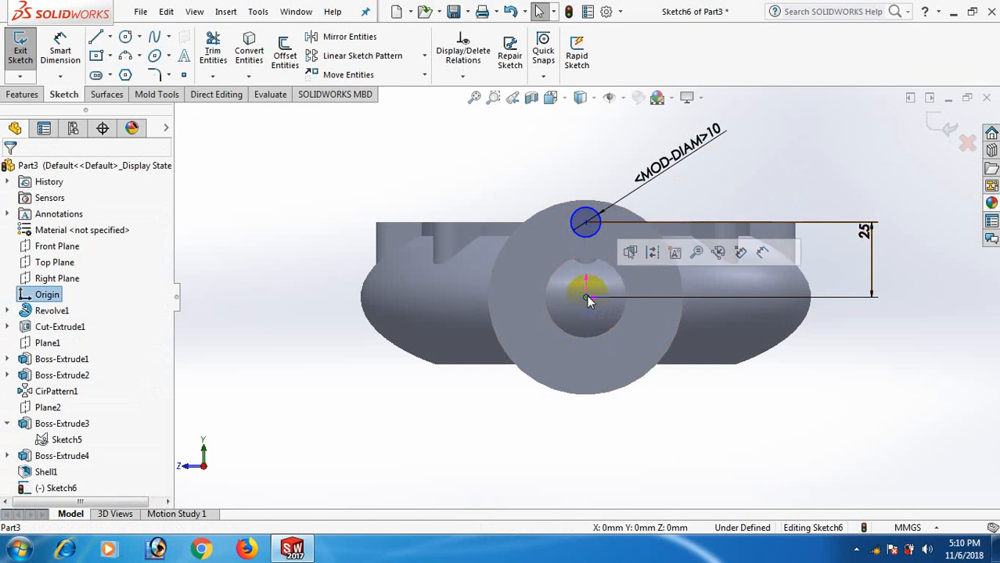
ctrl+click(586, 223)
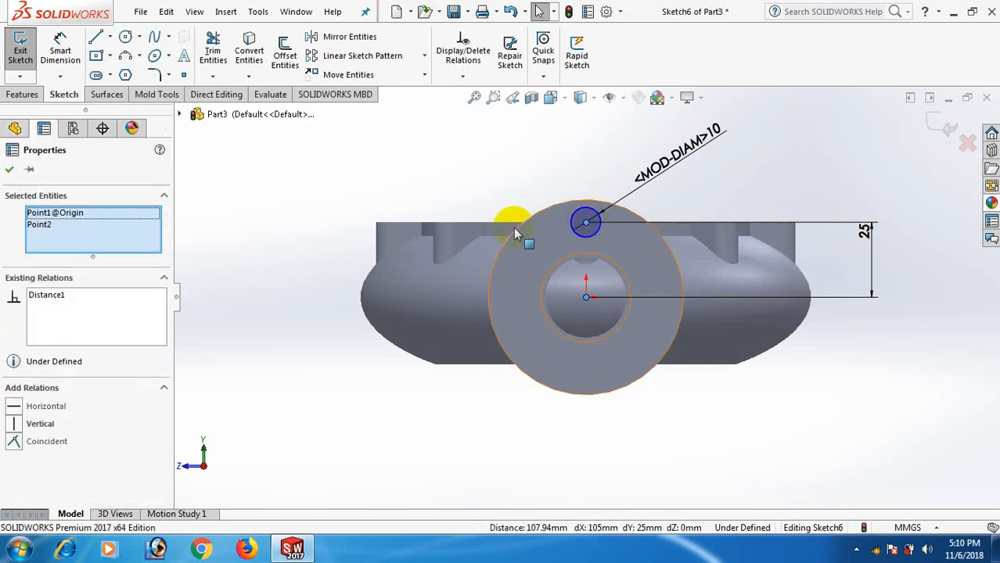
click(14, 423)
click(264, 424)
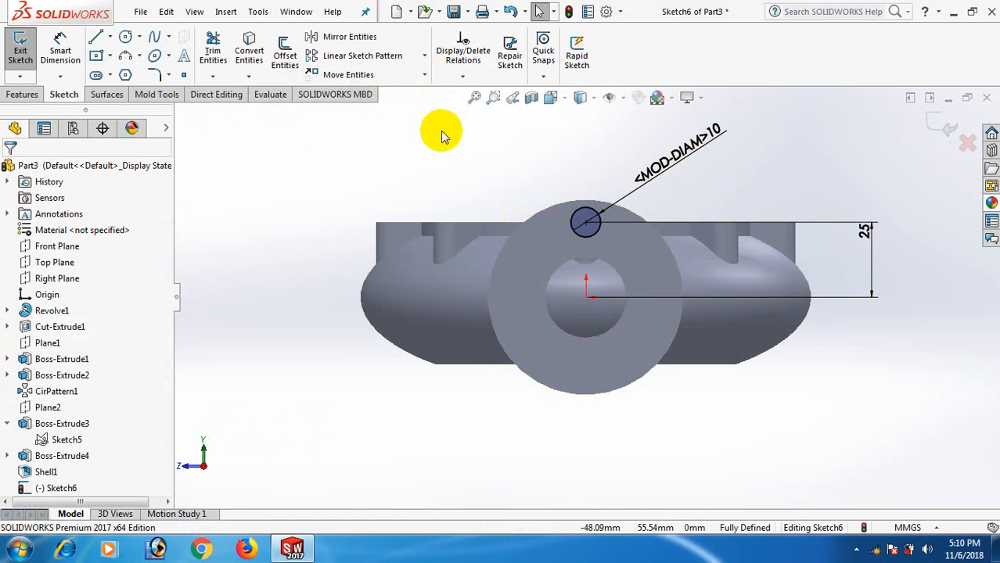
Cut the 10 mm circle into the flange with a 7 mm blind Extruded Cut
key(space)
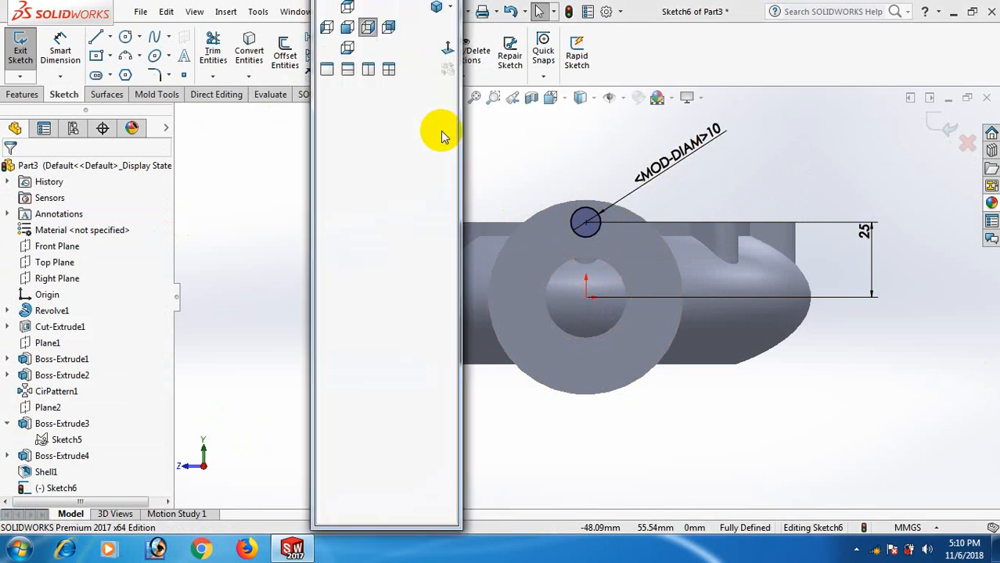
click(434, 9)
click(43, 97)
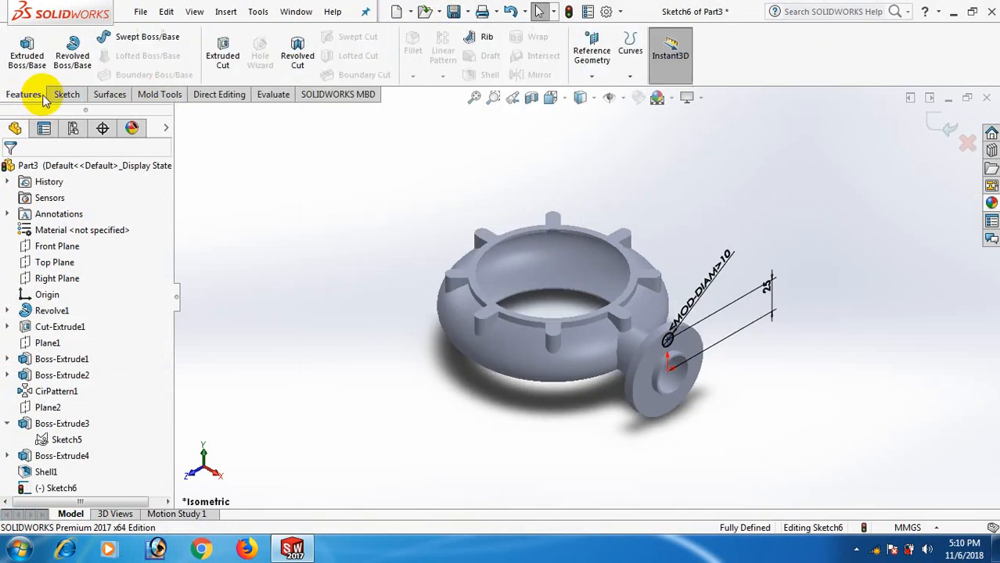
click(223, 51)
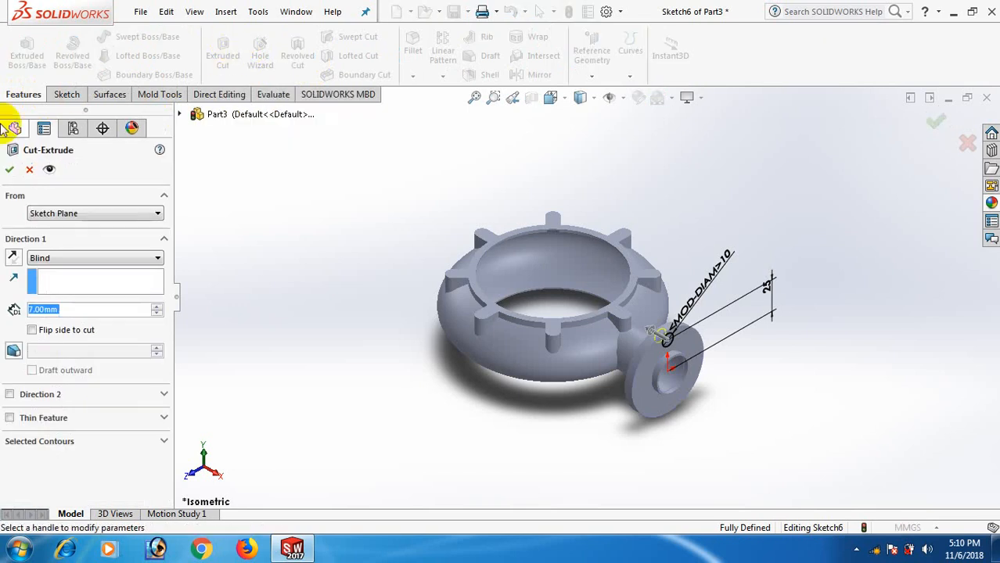
click(9, 171)
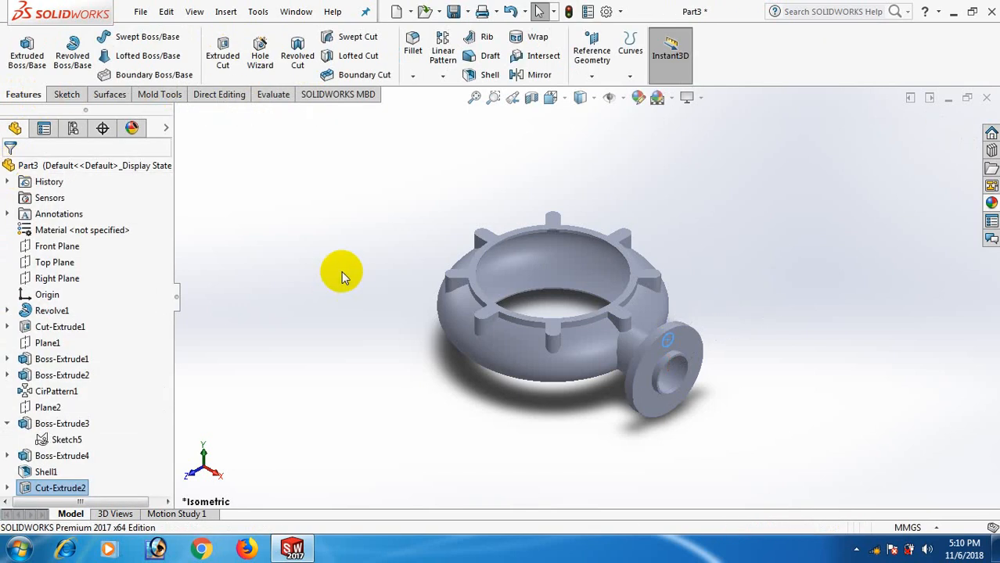
Examine the new hole in the flange up close from several angles and return to the isometric view
scroll(668, 310, down, 3)
middle_drag(668, 311, 674, 366)
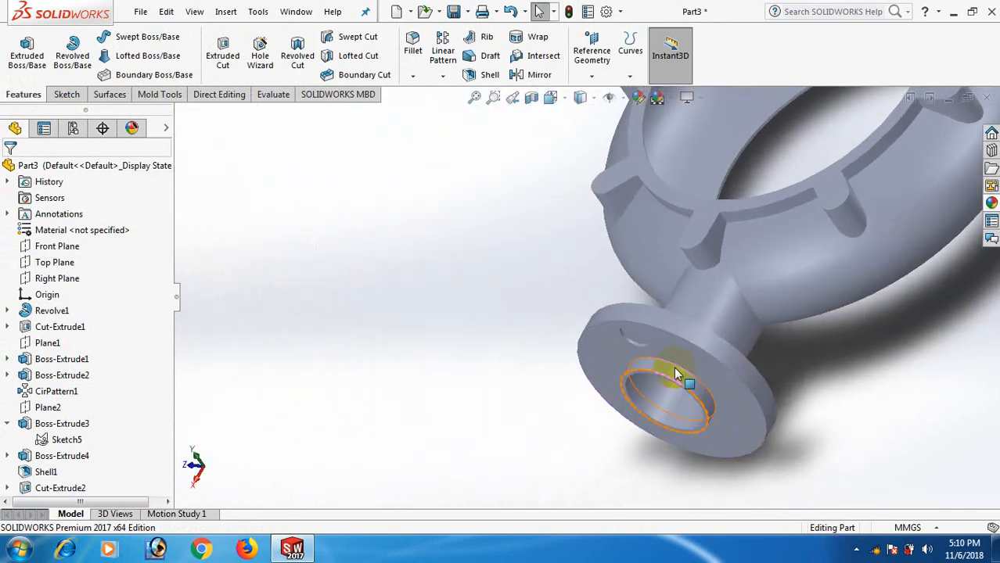
scroll(674, 367, down, 4)
scroll(615, 332, down, 3)
middle_drag(542, 324, 565, 344)
key(space)
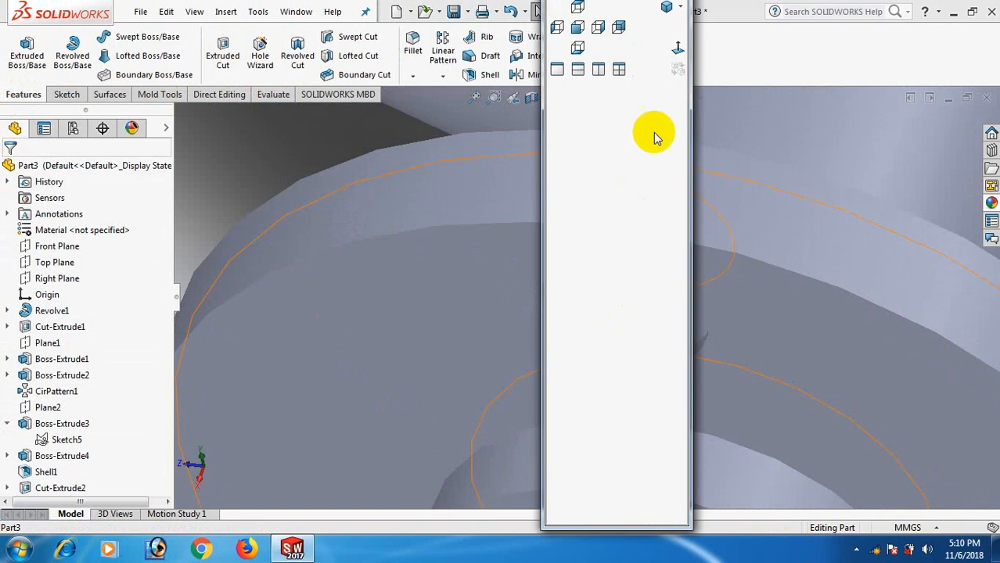
click(666, 9)
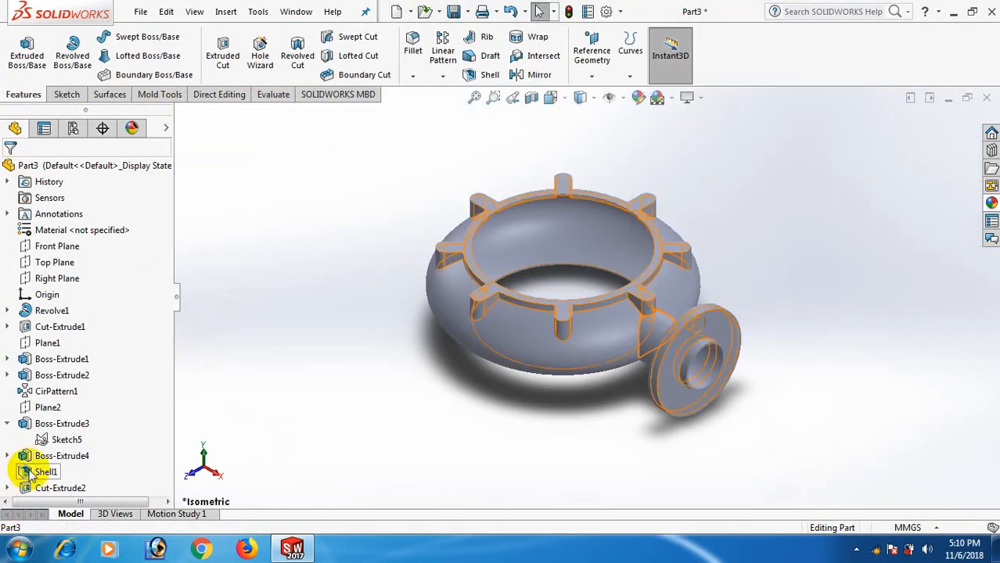
Delete the Shell1 feature, check the solid ring, and restore the isometric view
right_click(40, 473)
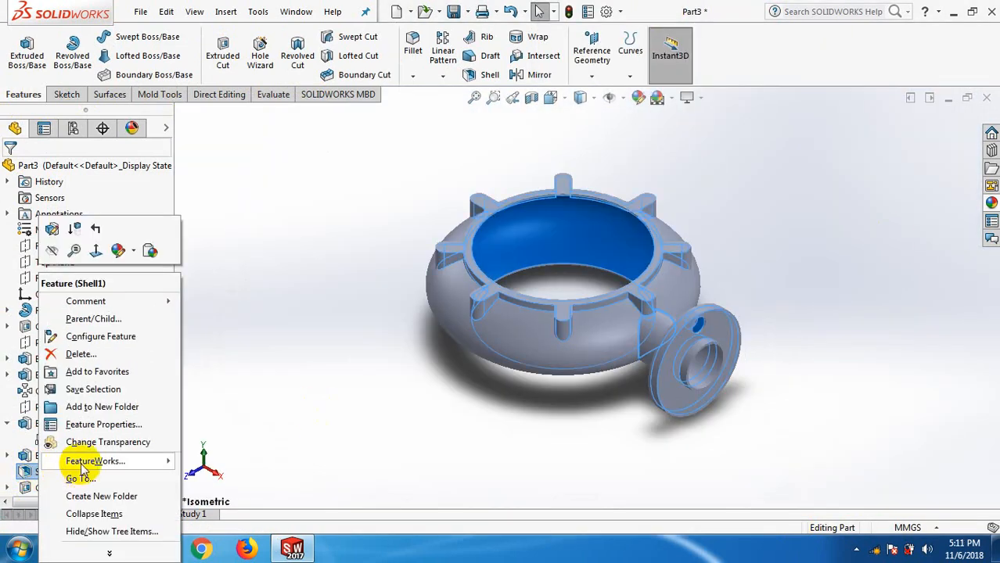
click(89, 356)
click(586, 205)
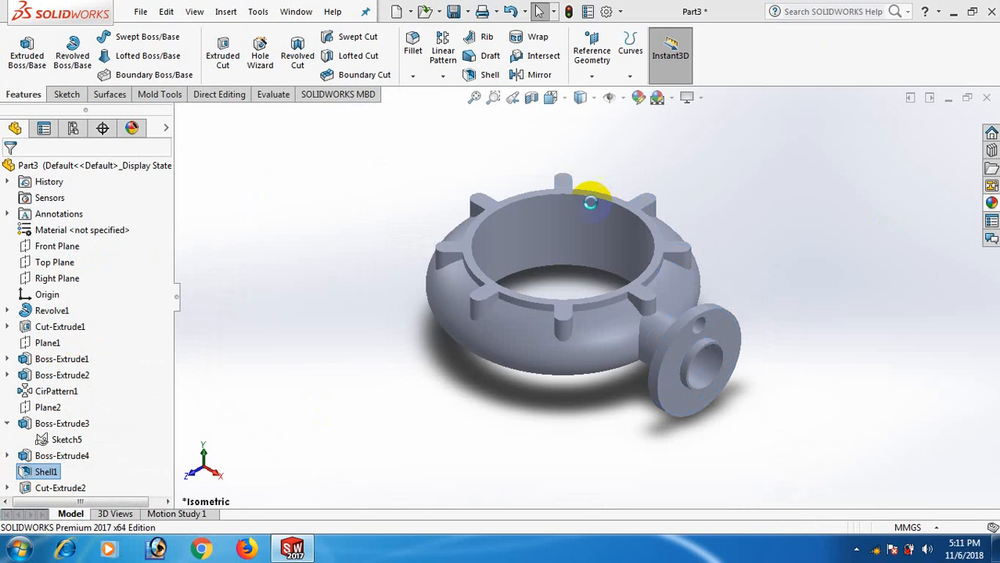
middle_drag(826, 295, 823, 433)
key(space)
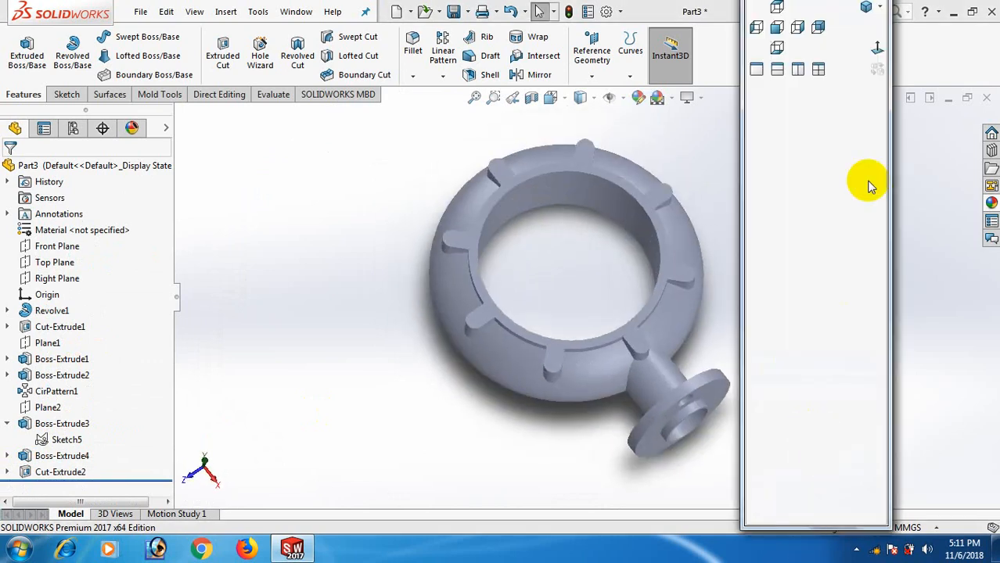
click(869, 10)
Start a circular pattern using the outer circular edge of the flange face as its direction reference instead of the face
scroll(737, 346, down, 3)
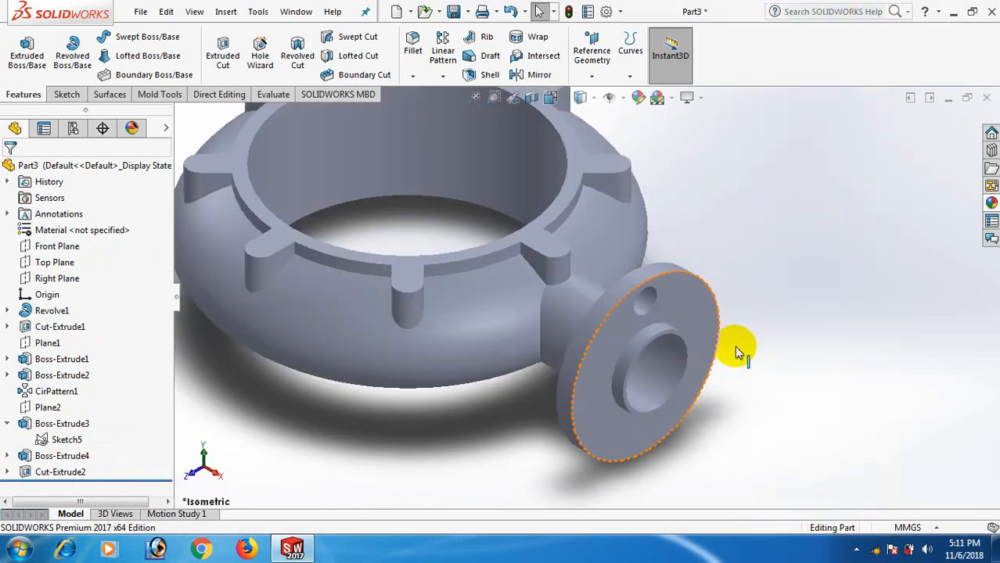
click(443, 72)
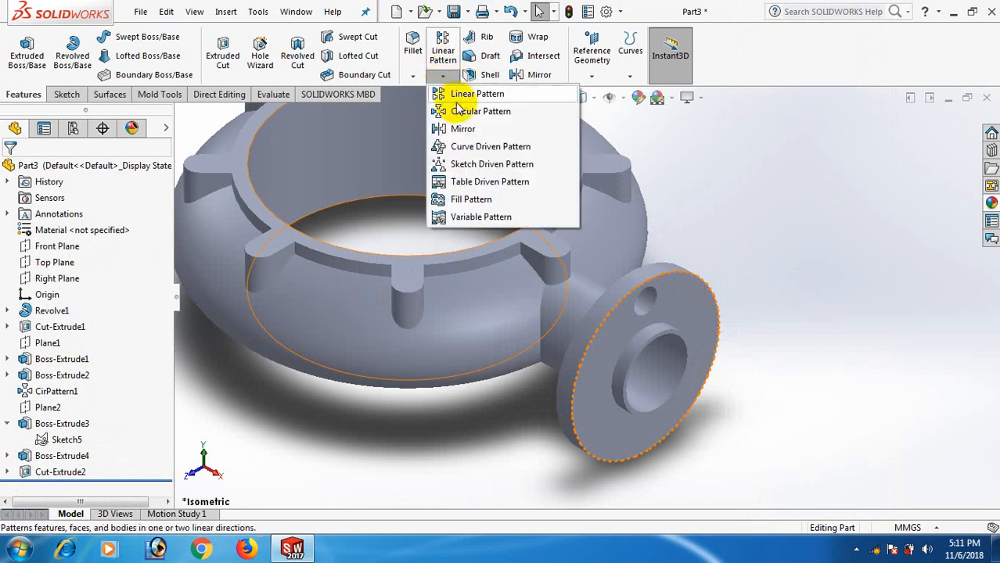
click(466, 172)
scroll(733, 347, down, 2)
scroll(733, 346, down, 1)
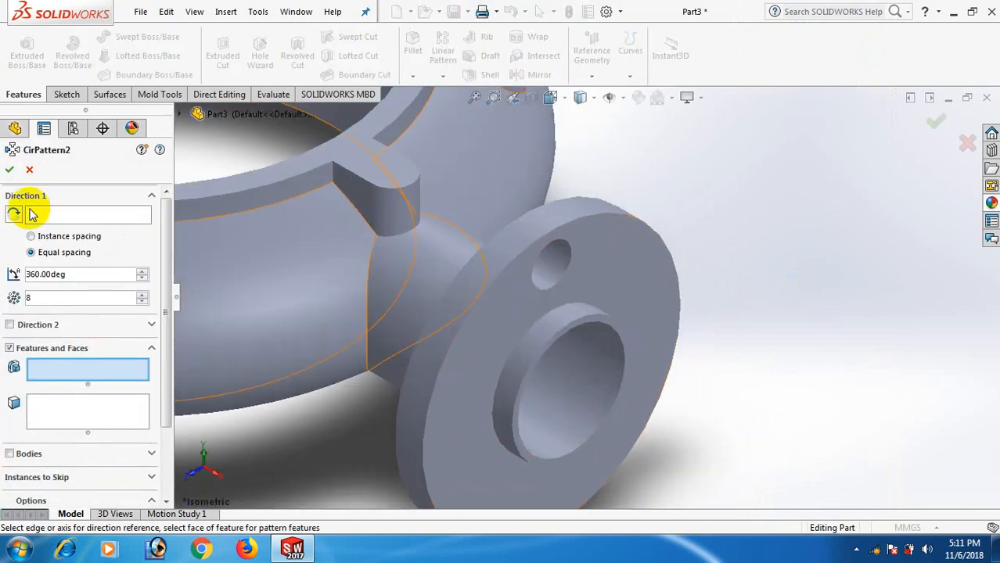
click(69, 217)
click(579, 220)
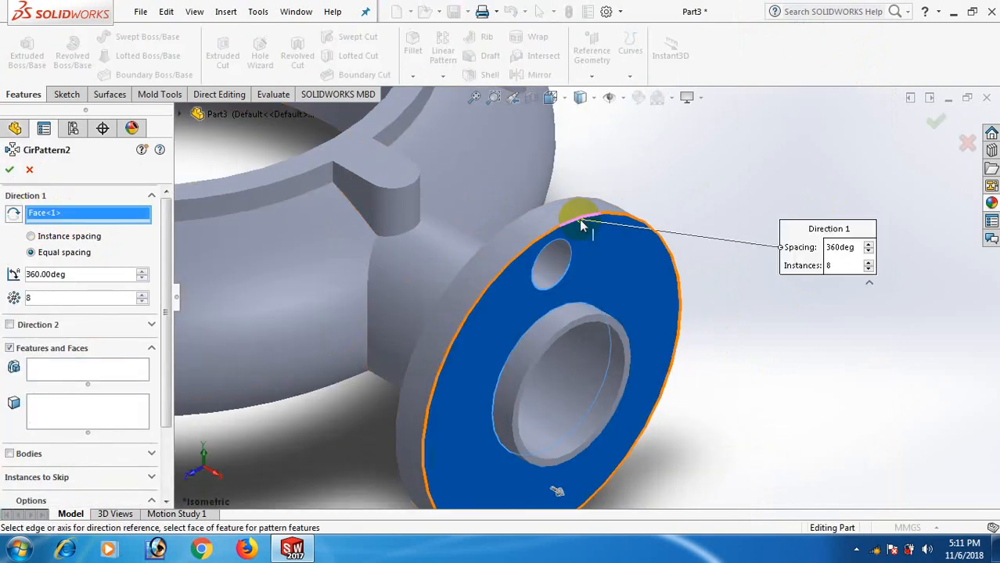
right_click(63, 216)
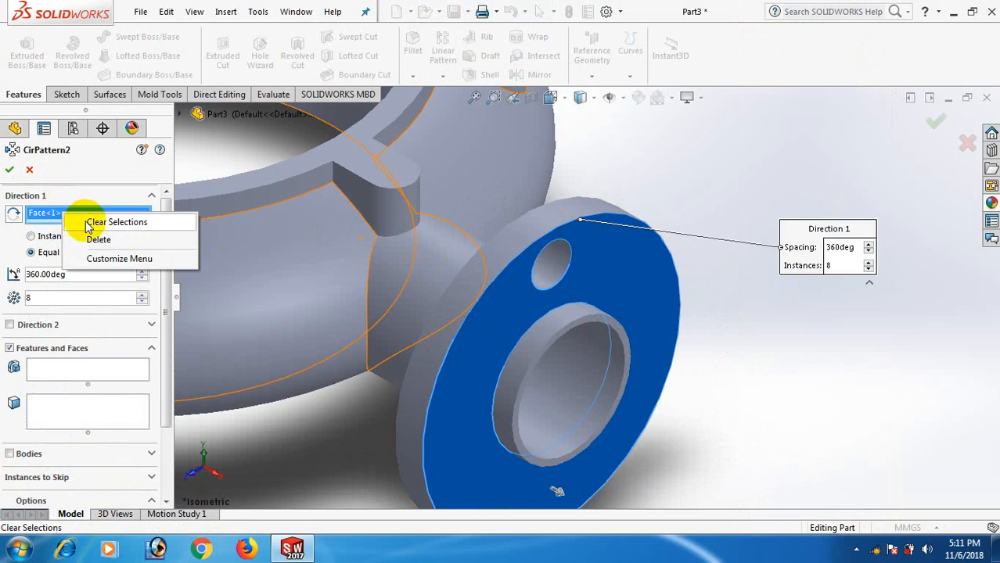
click(99, 237)
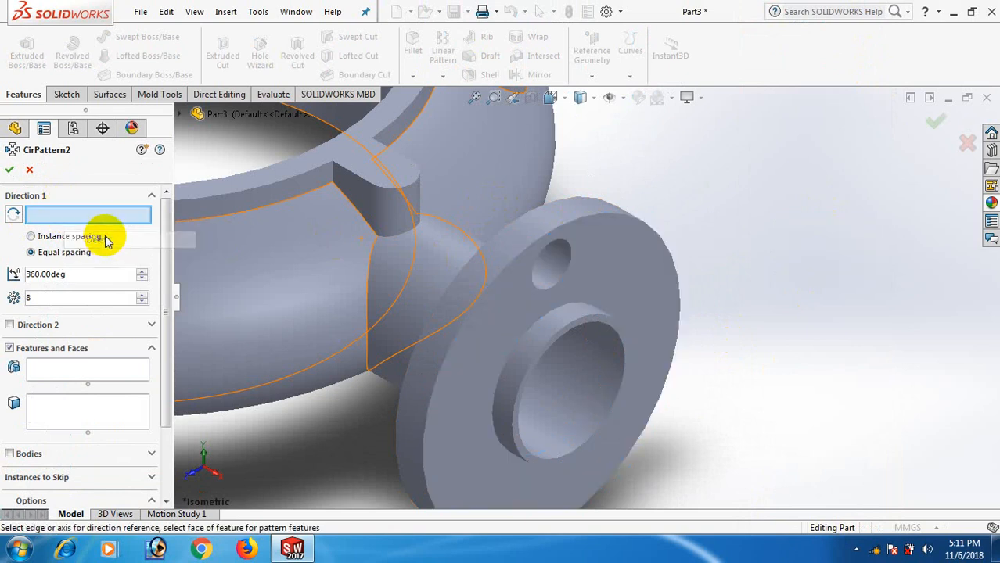
click(577, 216)
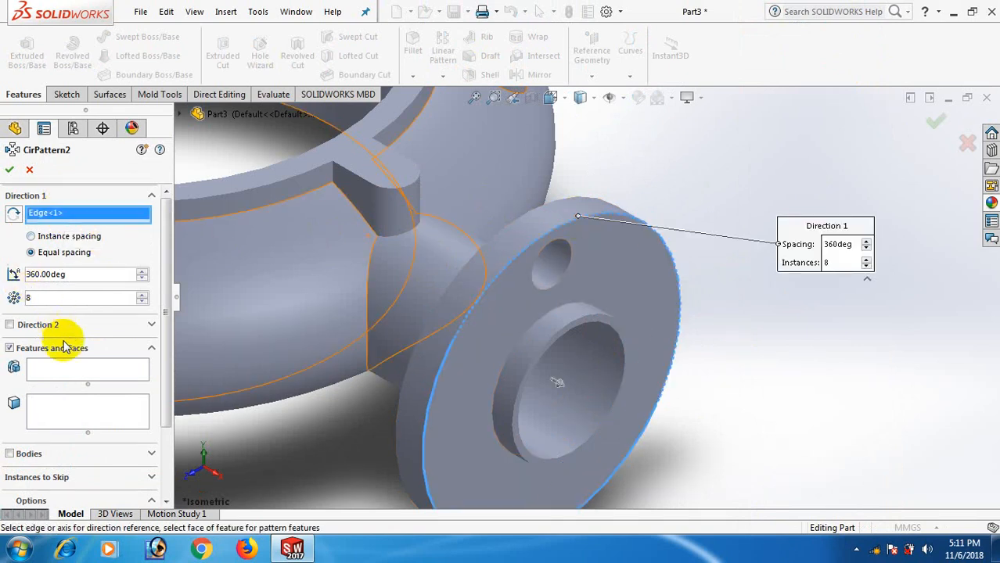
Pattern the bolt-hole cut as 4 equally spaced instances over 360 degrees around the flange
click(67, 368)
scroll(547, 305, down, 3)
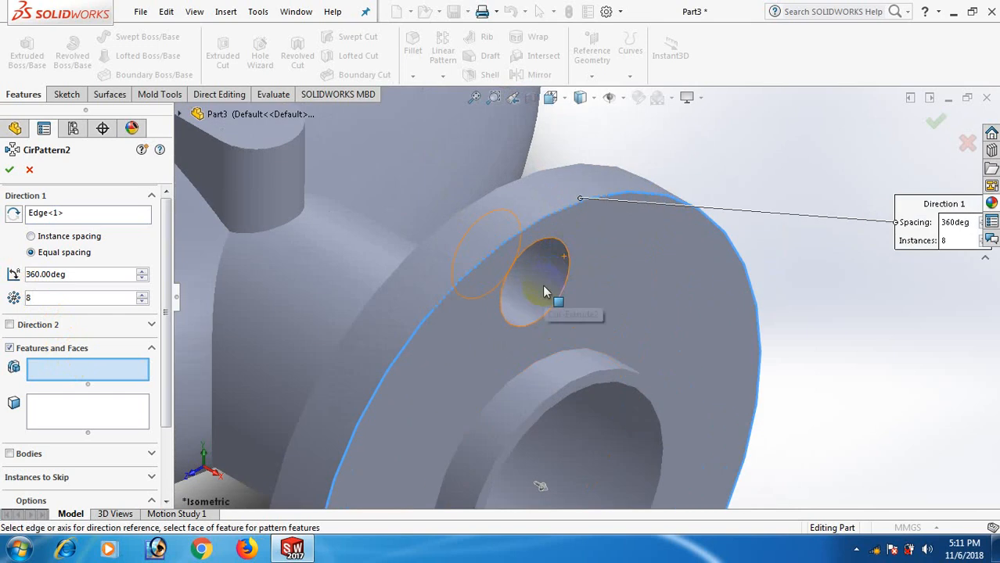
click(543, 284)
scroll(548, 287, up, 3)
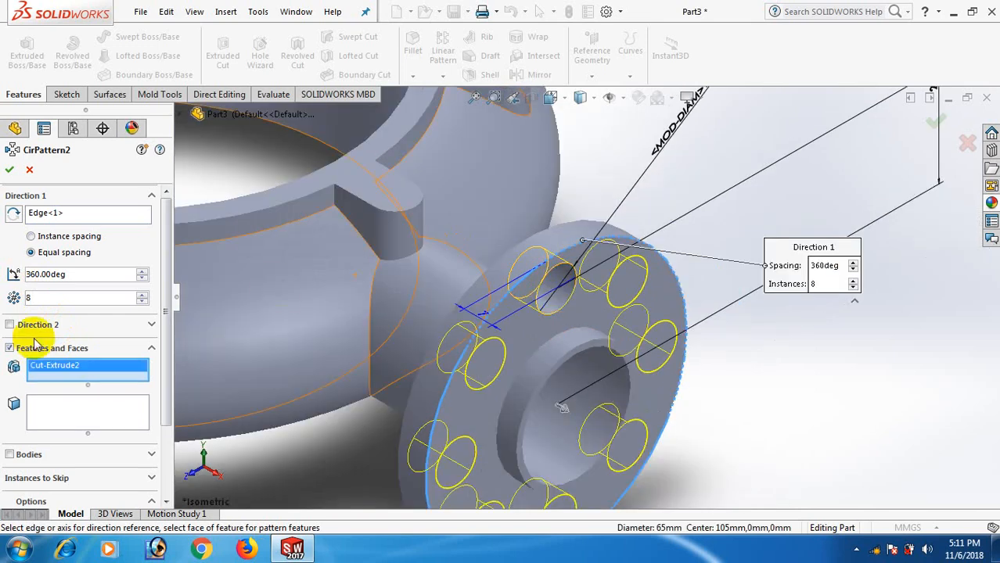
click(143, 302)
click(142, 302)
click(142, 302)
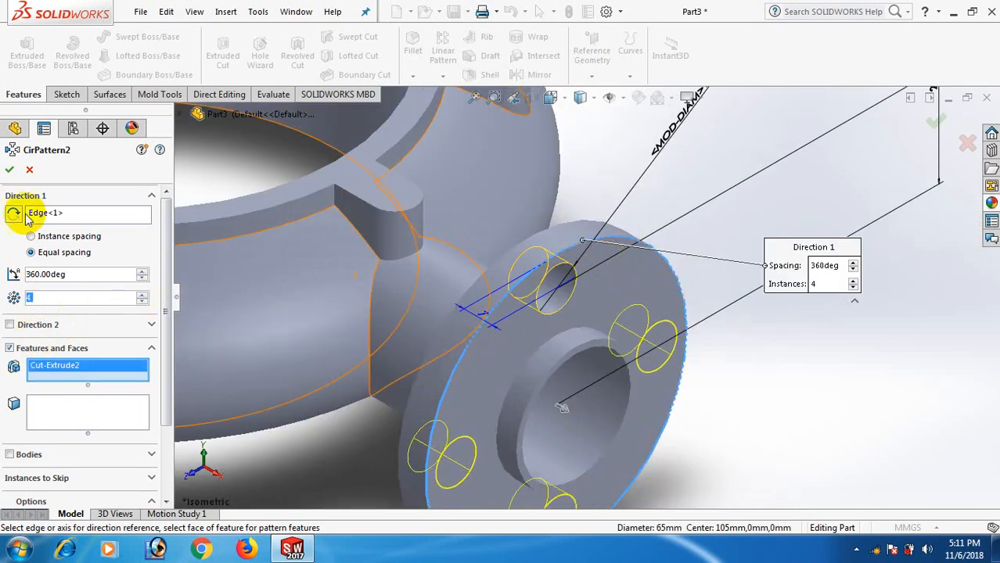
click(10, 169)
click(811, 317)
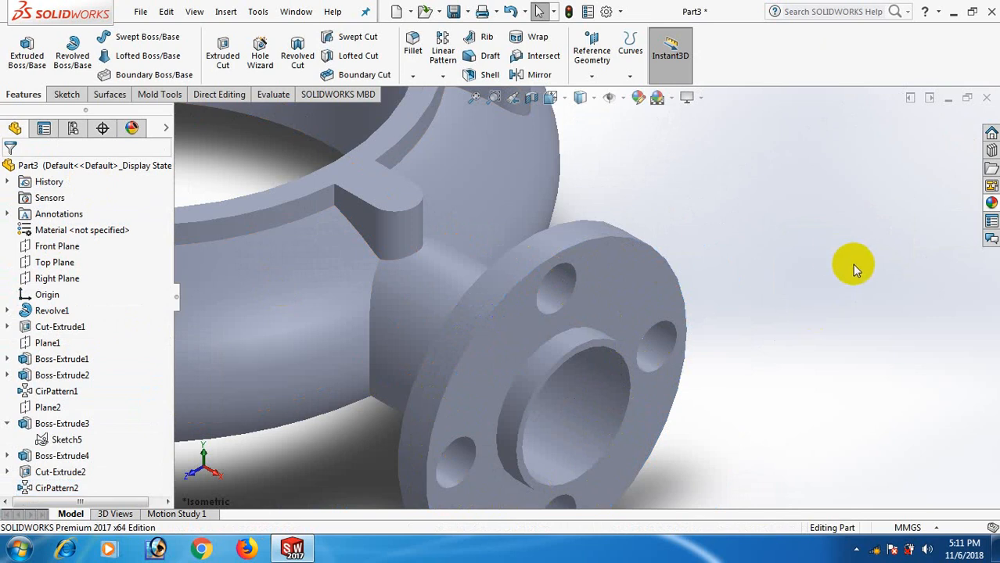
Shell the casing to a 1 mm wall thickness, removing the ring's inner cylindrical face
click(856, 550)
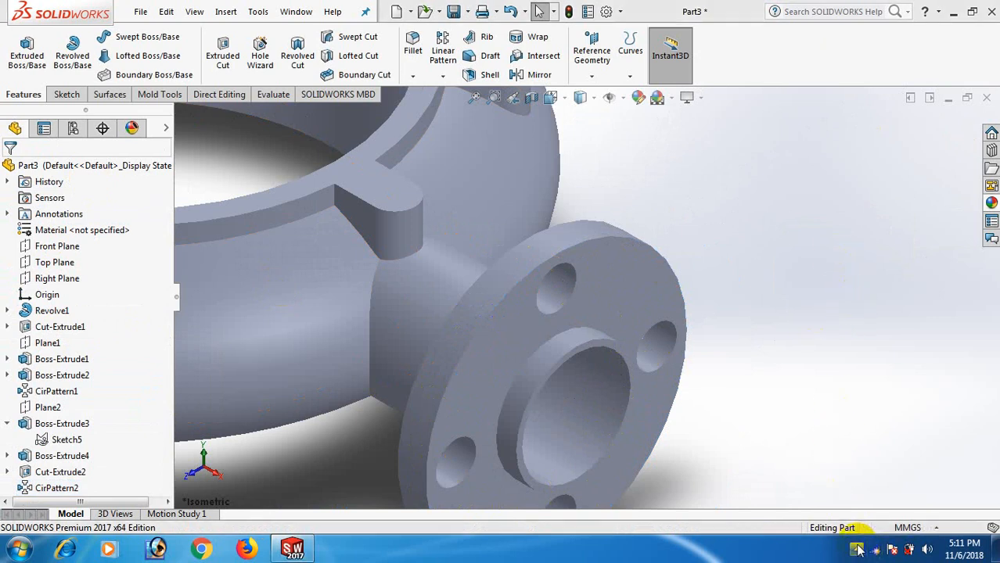
click(805, 293)
key(space)
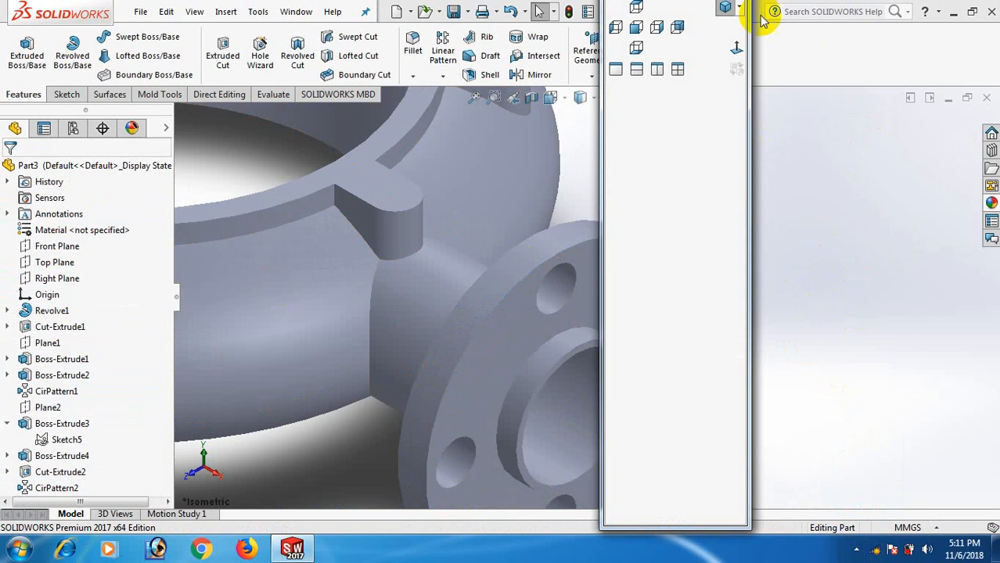
click(727, 9)
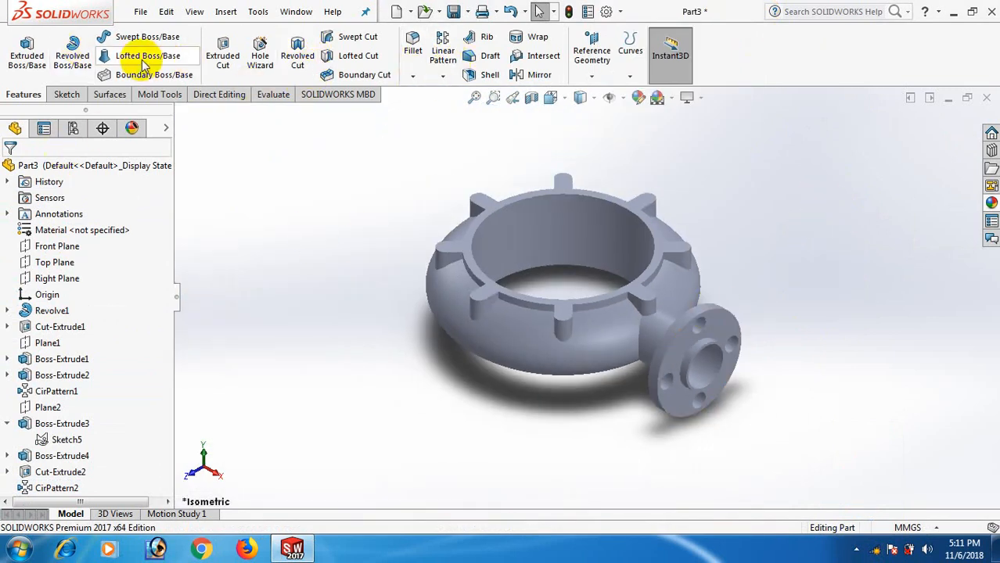
click(489, 75)
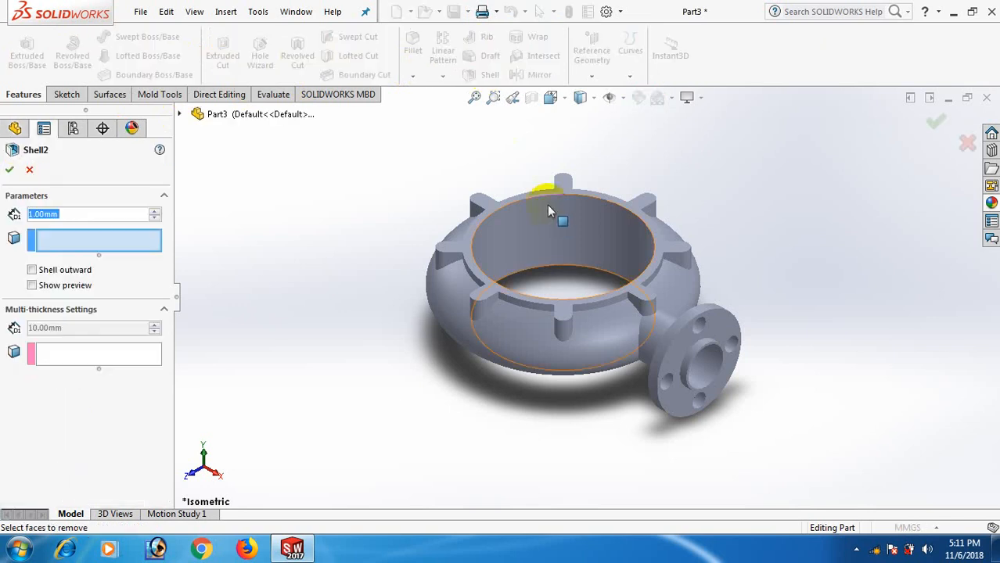
click(552, 218)
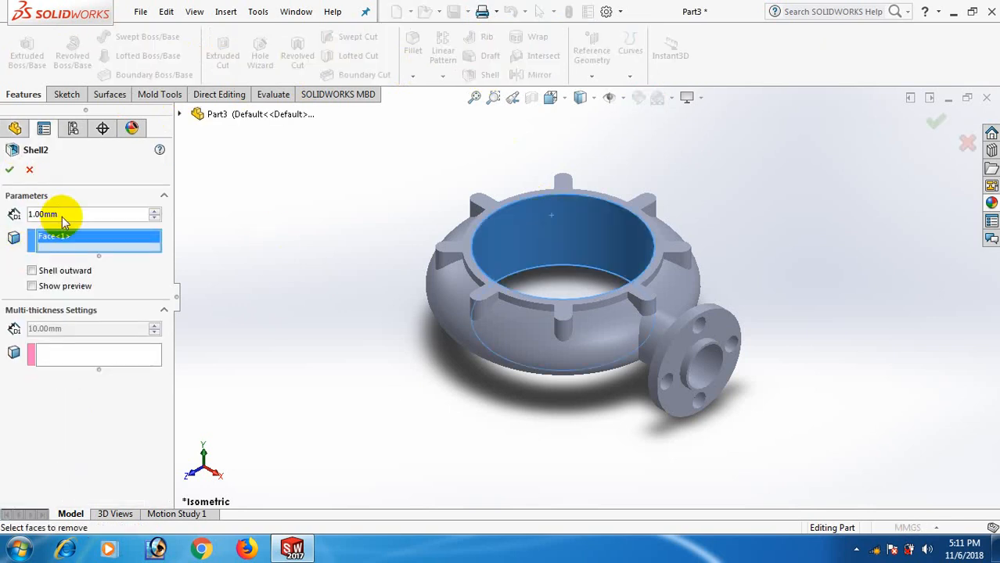
click(9, 169)
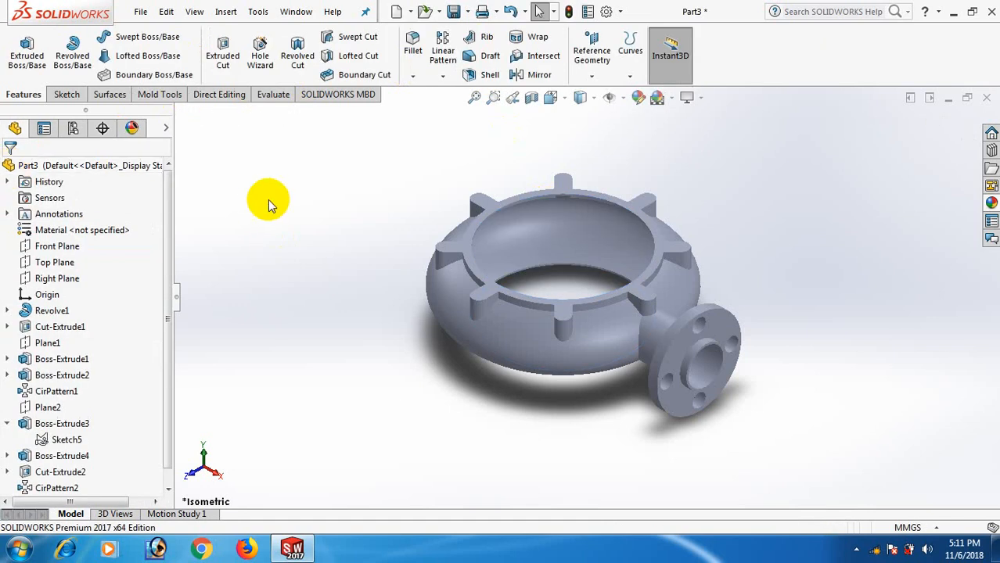
Apply the solid Blue appearance to the whole part and restore the isometric view
click(993, 203)
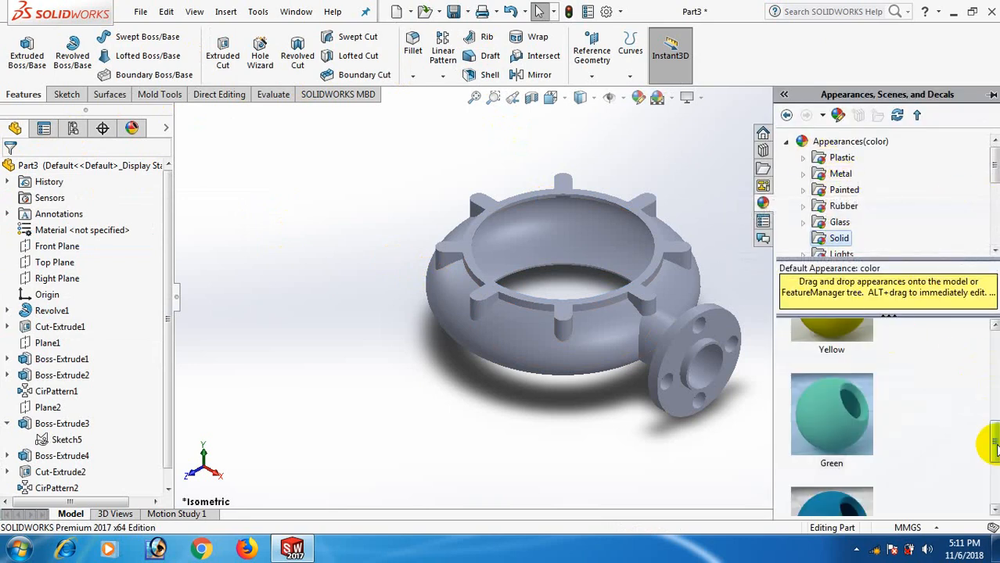
drag(994, 443, 994, 474)
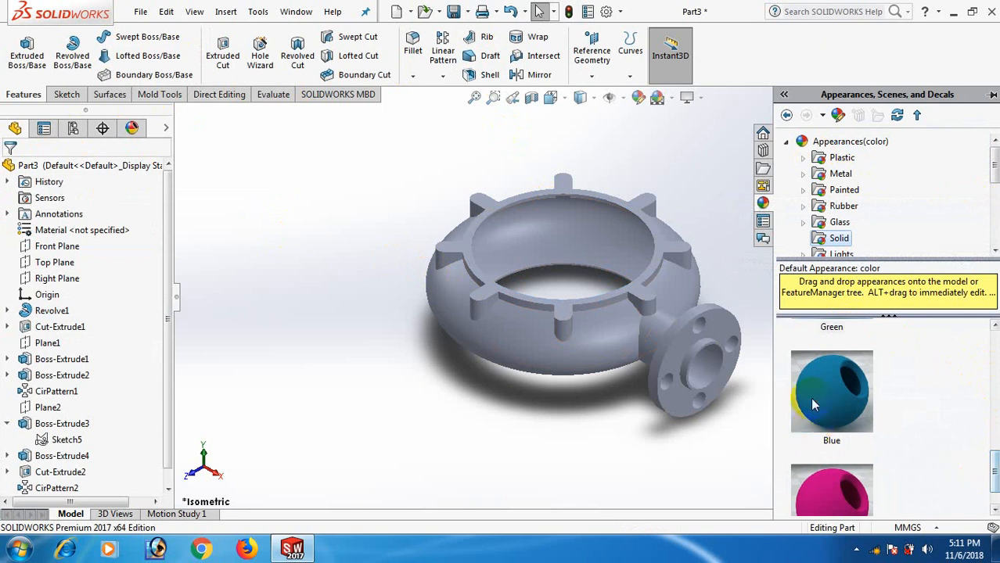
drag(814, 404, 619, 327)
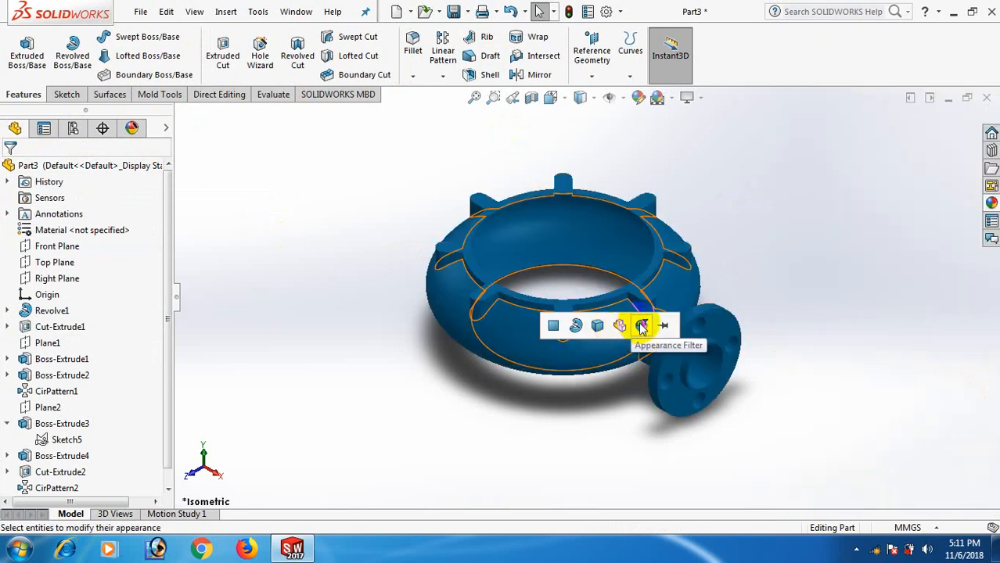
click(621, 326)
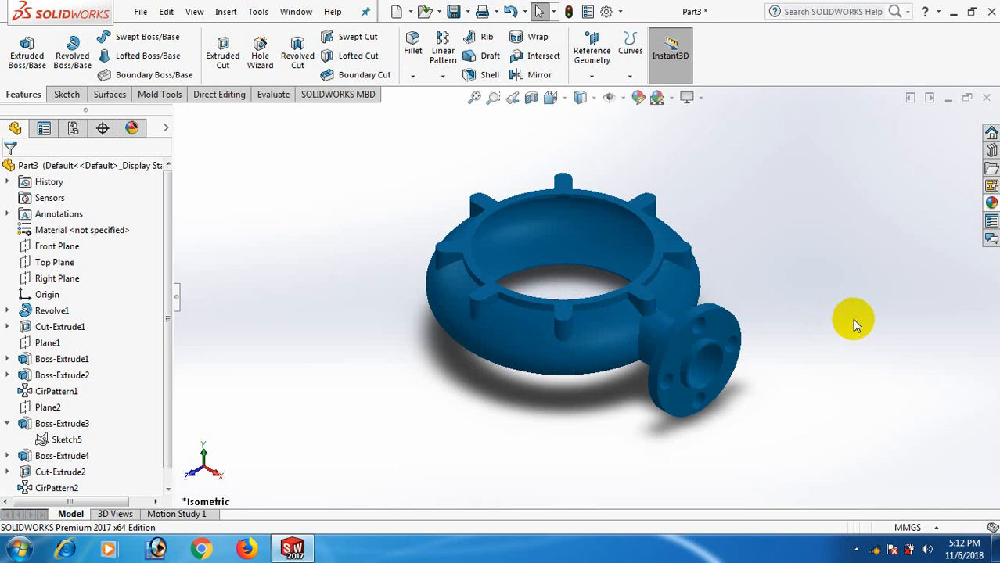
key(space)
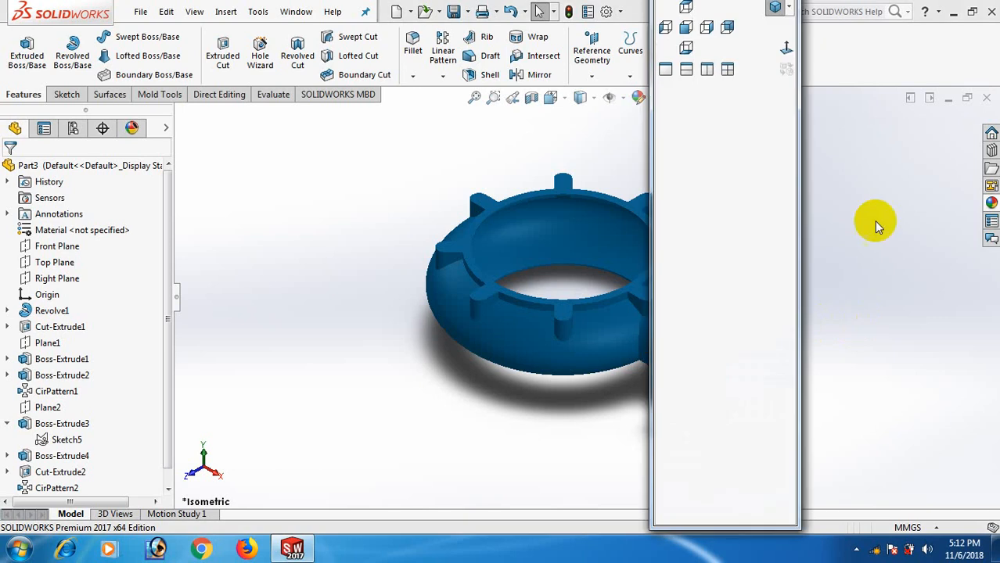
click(773, 6)
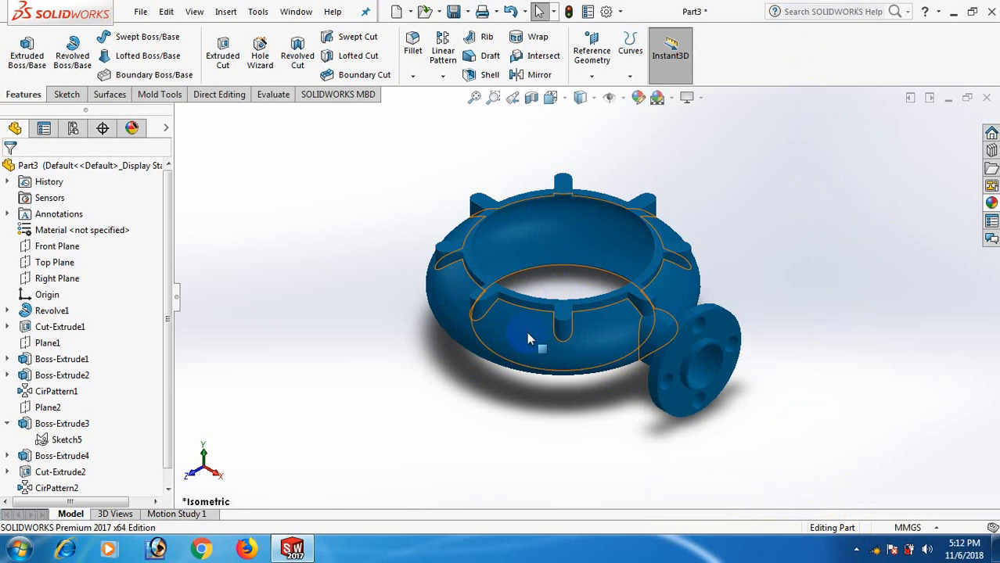
On the Right Plane, sketch an outward three-point arc of about 24 mm radius from the ring's lower corner up to the rim's base
click(58, 278)
click(74, 257)
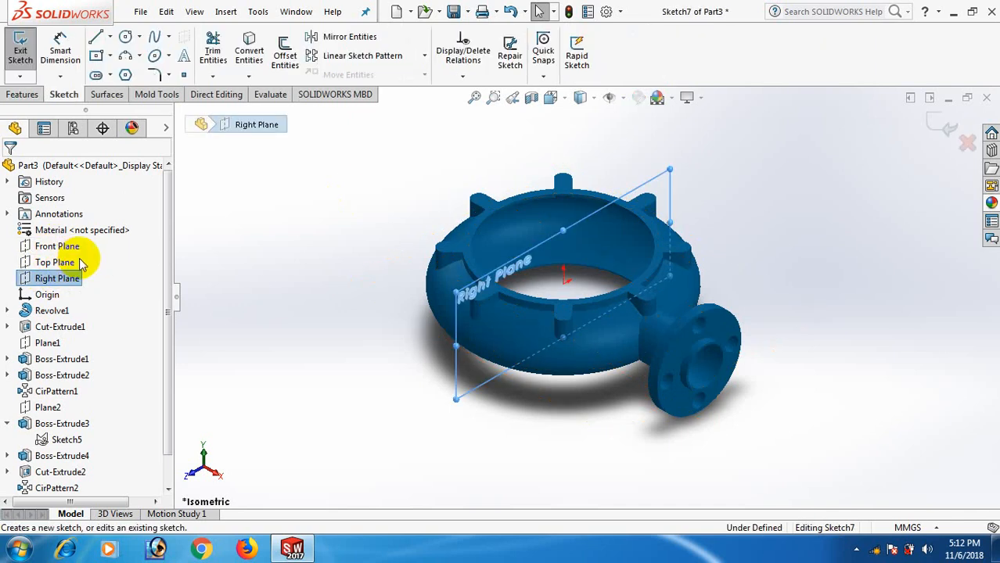
key(space)
click(140, 49)
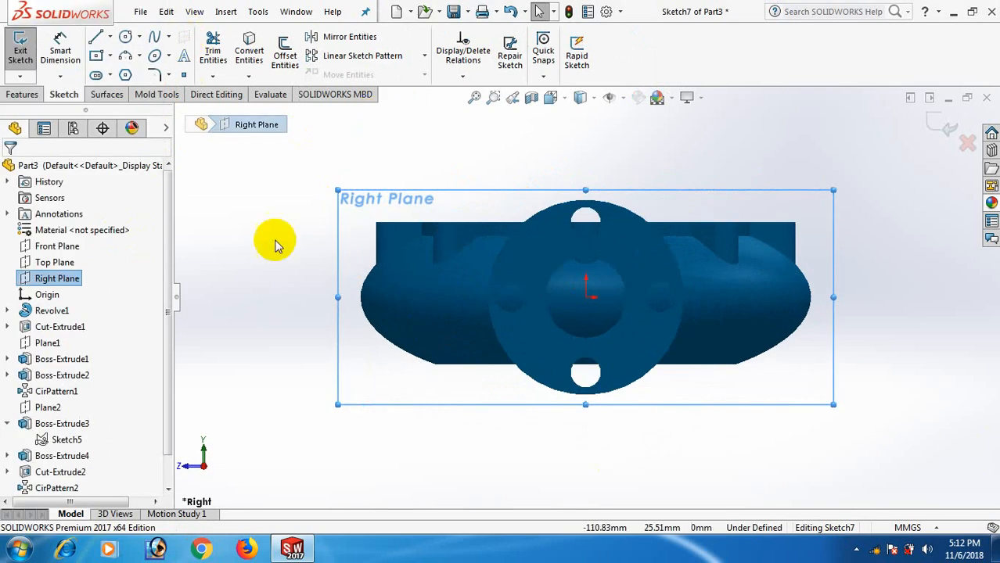
click(125, 56)
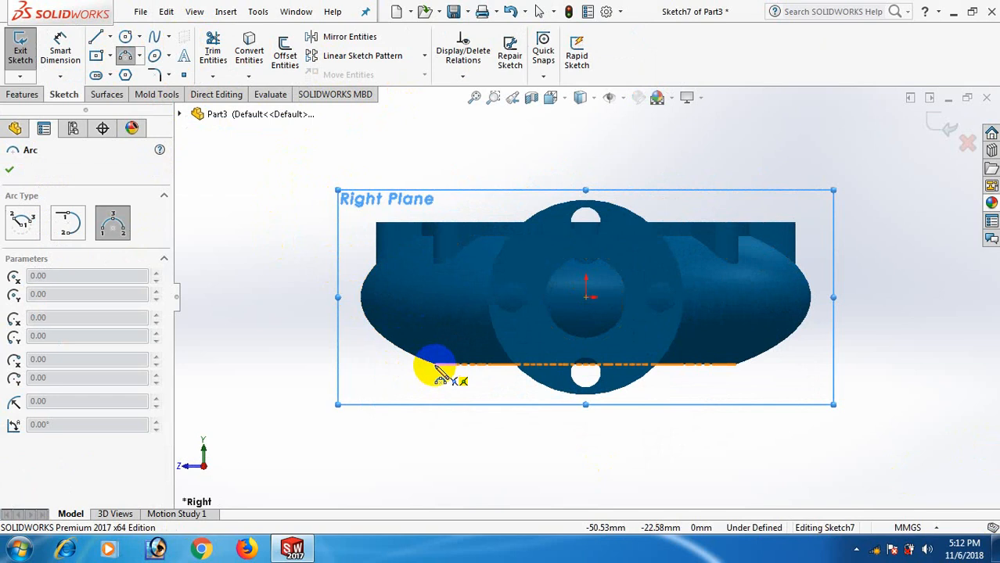
click(435, 367)
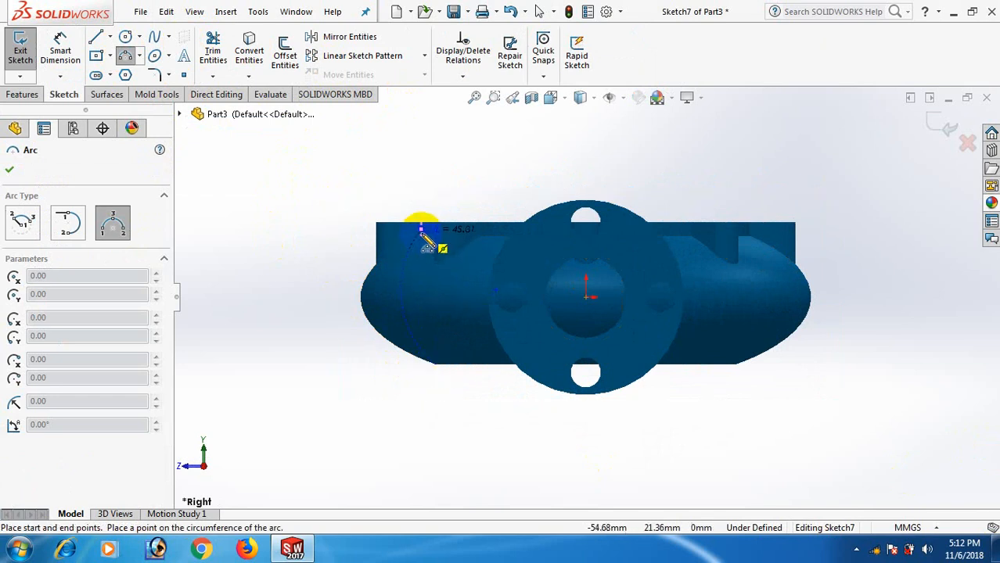
click(337, 268)
right_click(339, 272)
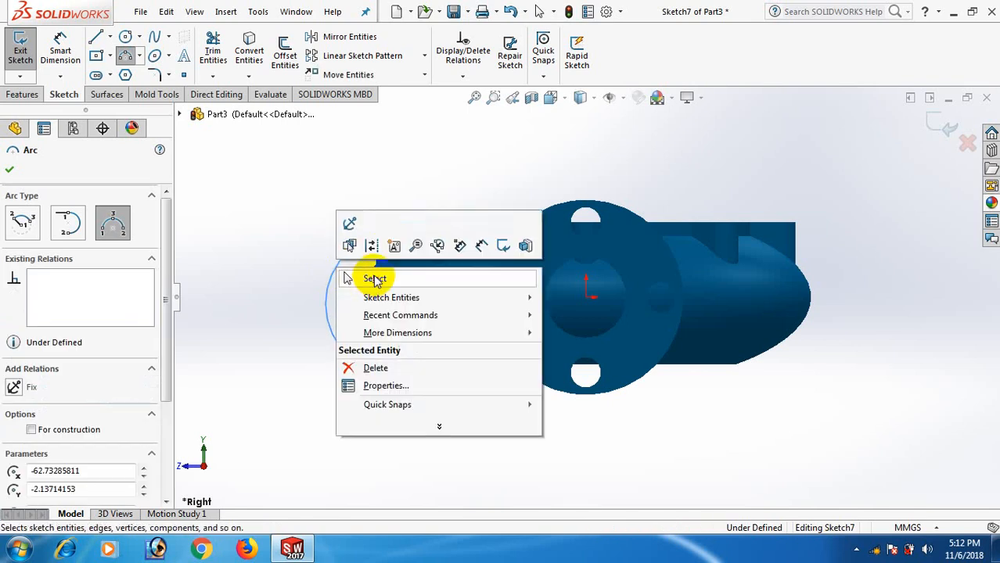
click(375, 278)
Dimension the arc's radius as 25 mm
right_drag(368, 450, 305, 283)
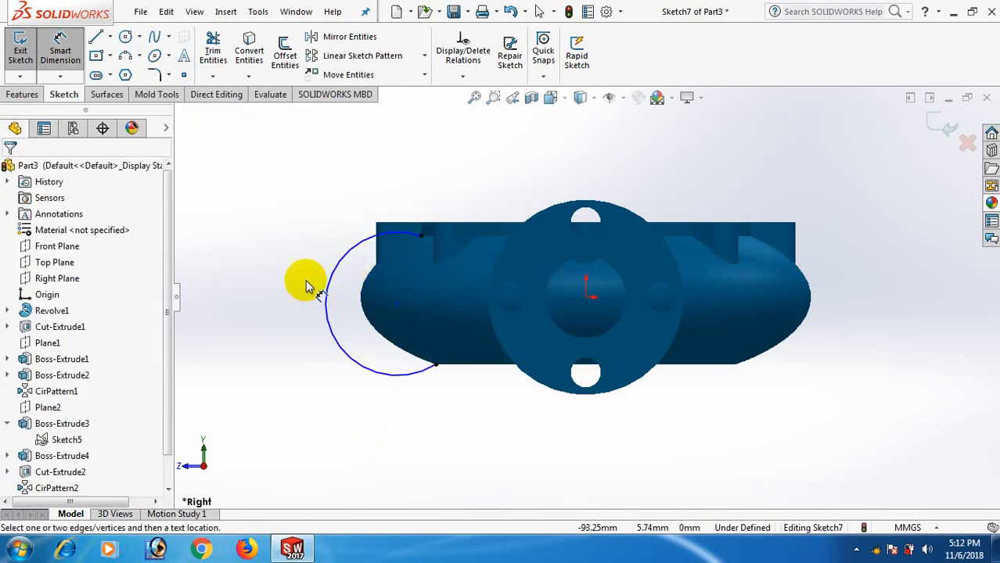
click(329, 313)
click(274, 304)
text(25)
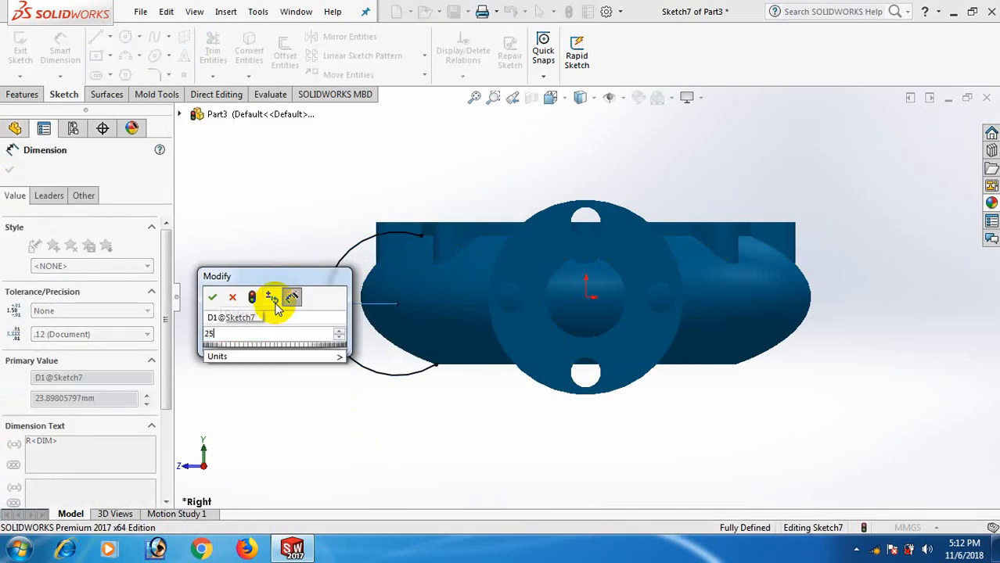
key(Return)
click(314, 230)
right_click(314, 233)
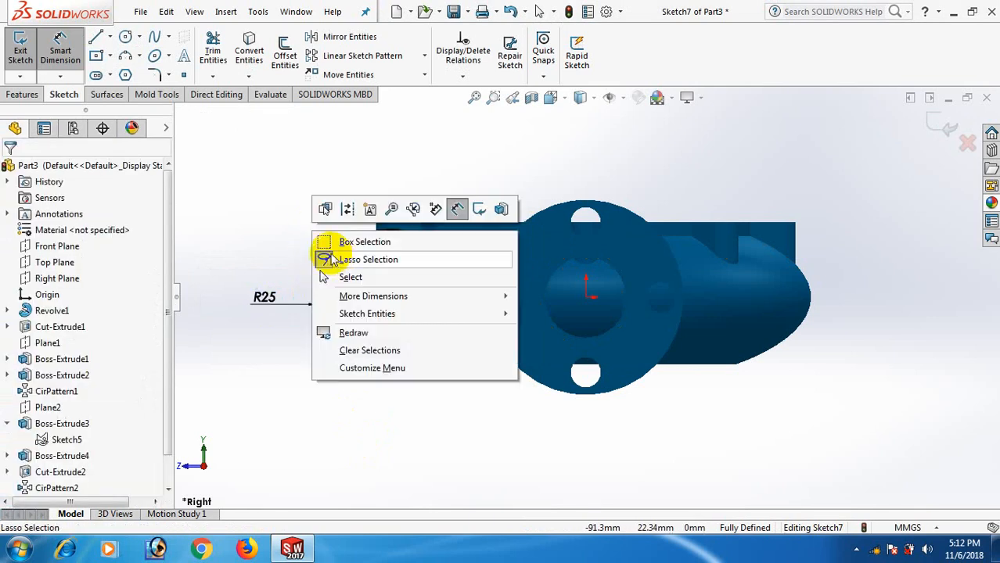
click(341, 276)
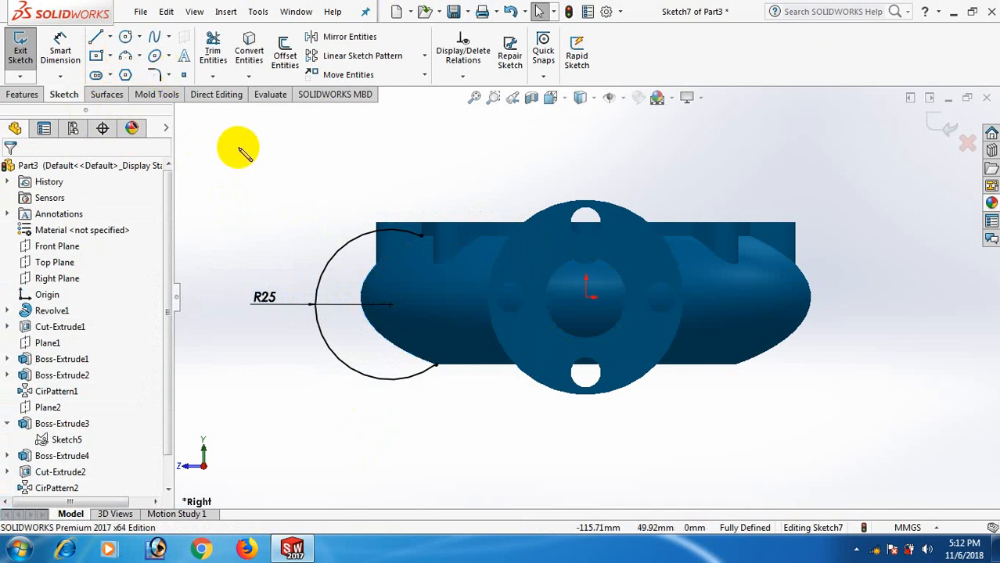
click(129, 53)
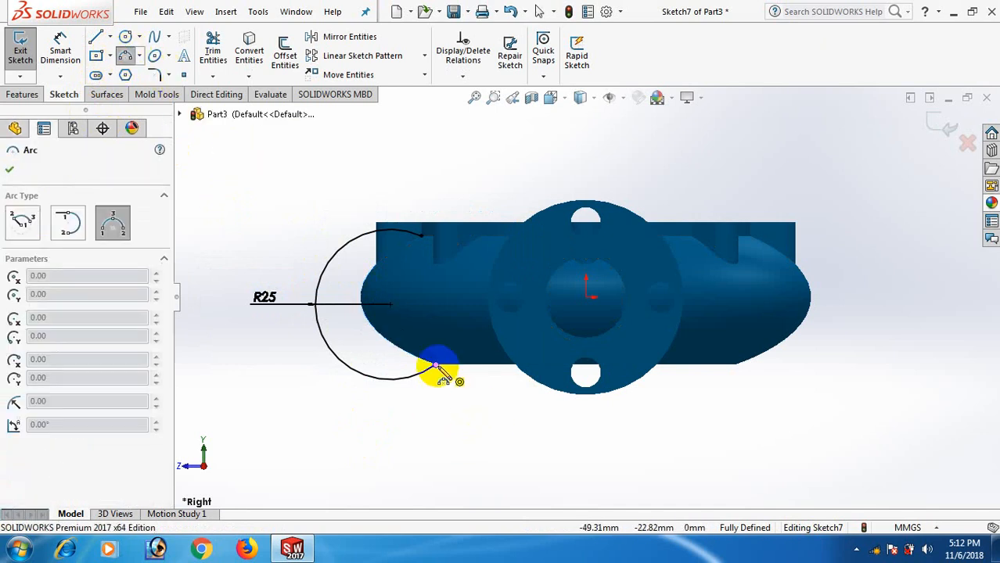
drag(436, 365, 421, 236)
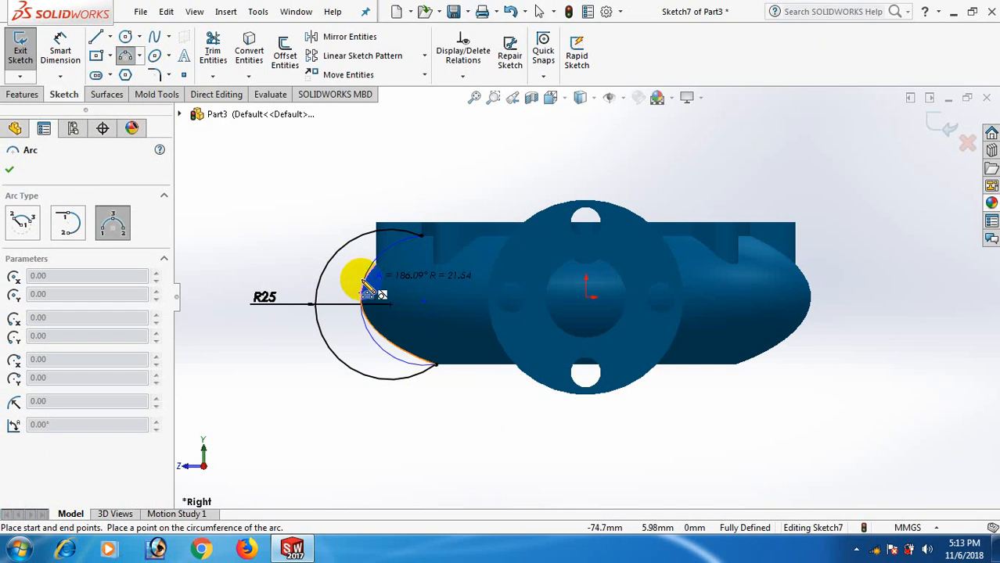
key(Escape)
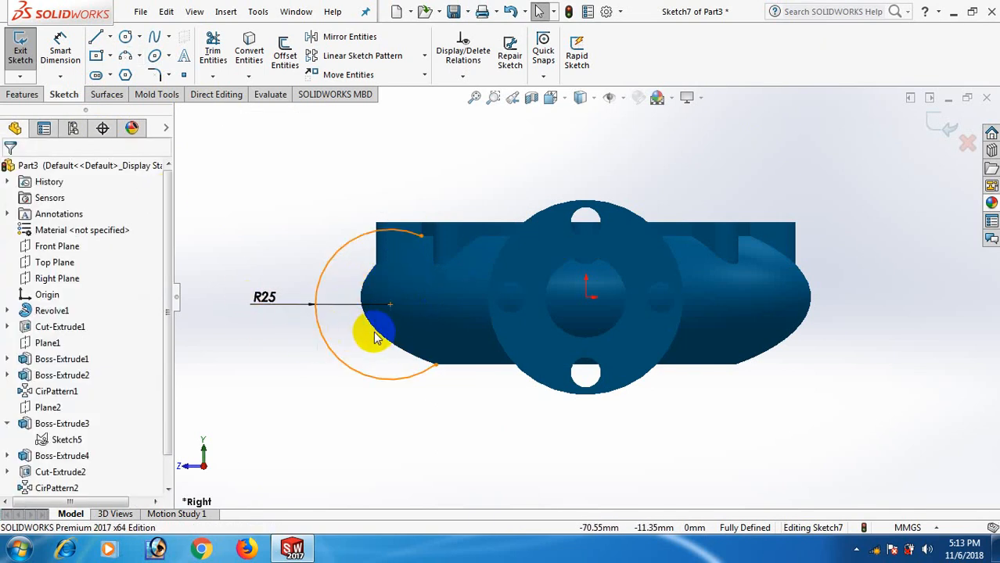
Convert the ring's outer silhouette edge into the sketch and link its upper end to the R25 arc with a three-point arc of about 12.5 mm radius
click(375, 334)
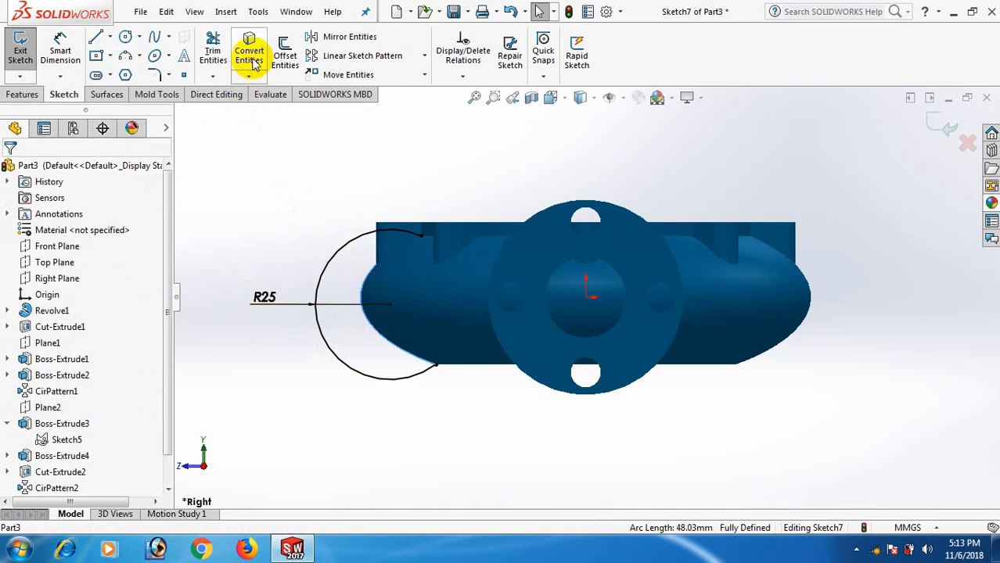
click(125, 56)
click(376, 268)
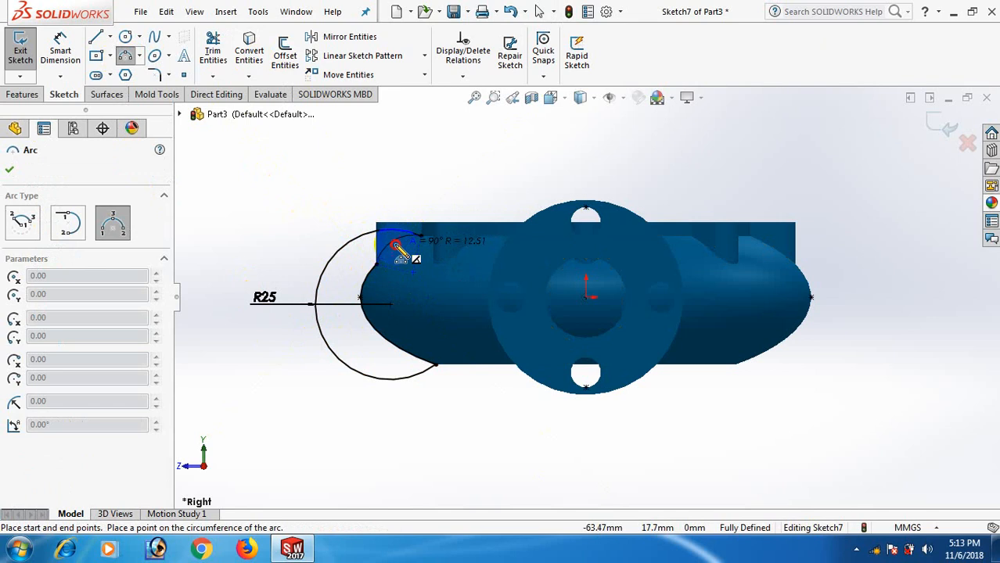
click(396, 249)
right_click(402, 248)
click(428, 252)
scroll(402, 243, down, 1)
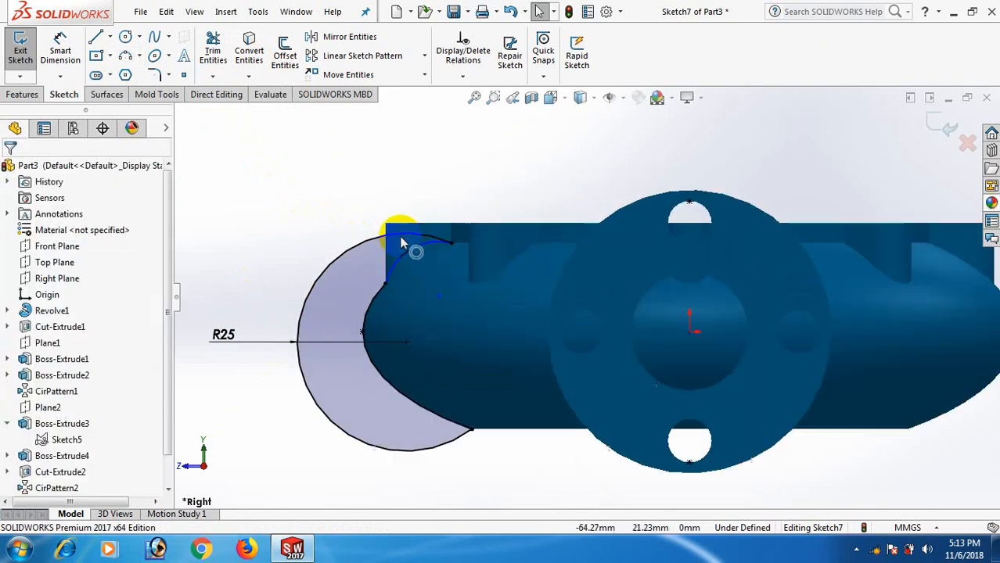
scroll(401, 244, down, 3)
scroll(413, 286, down, 2)
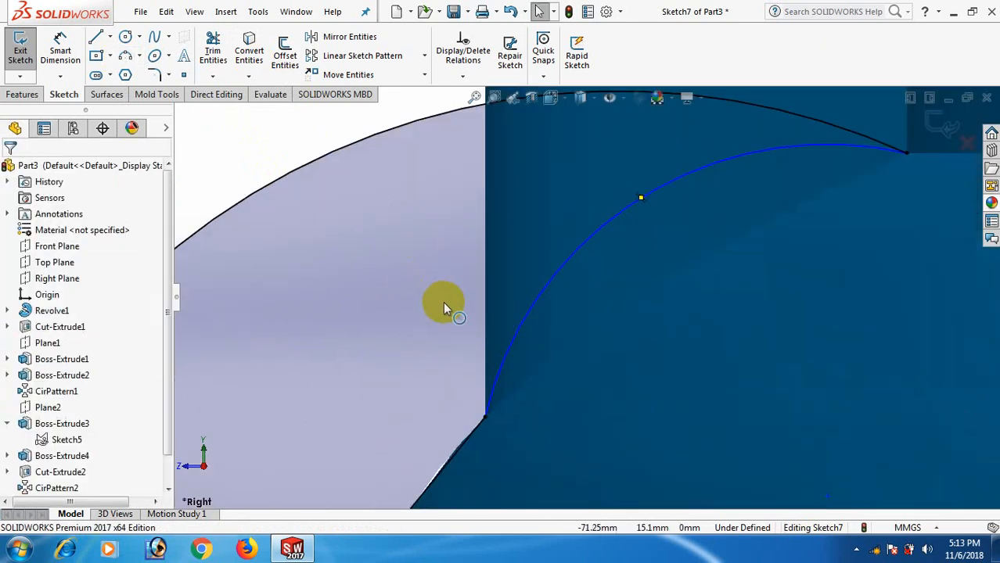
click(602, 241)
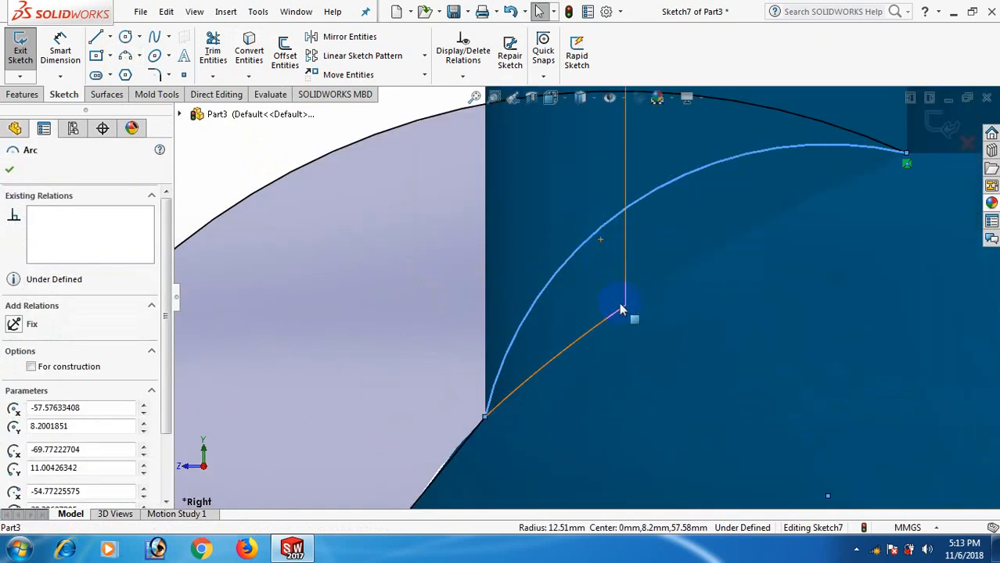
ctrl+click(667, 288)
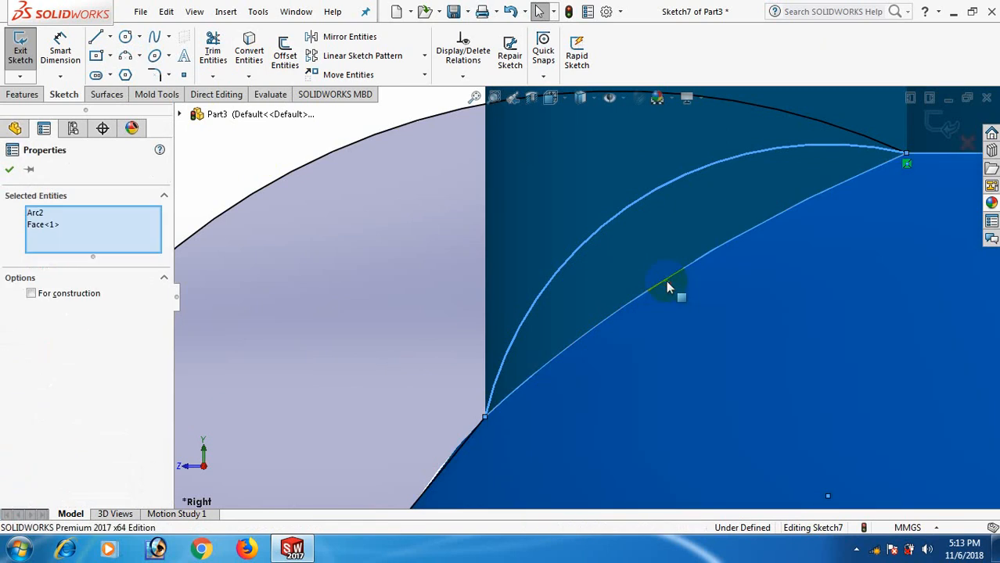
click(302, 174)
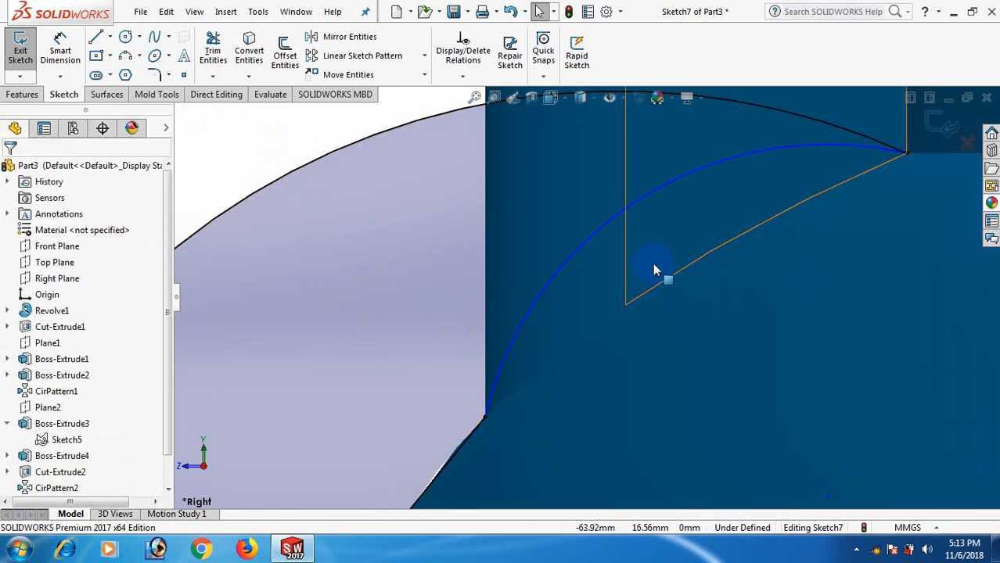
click(616, 218)
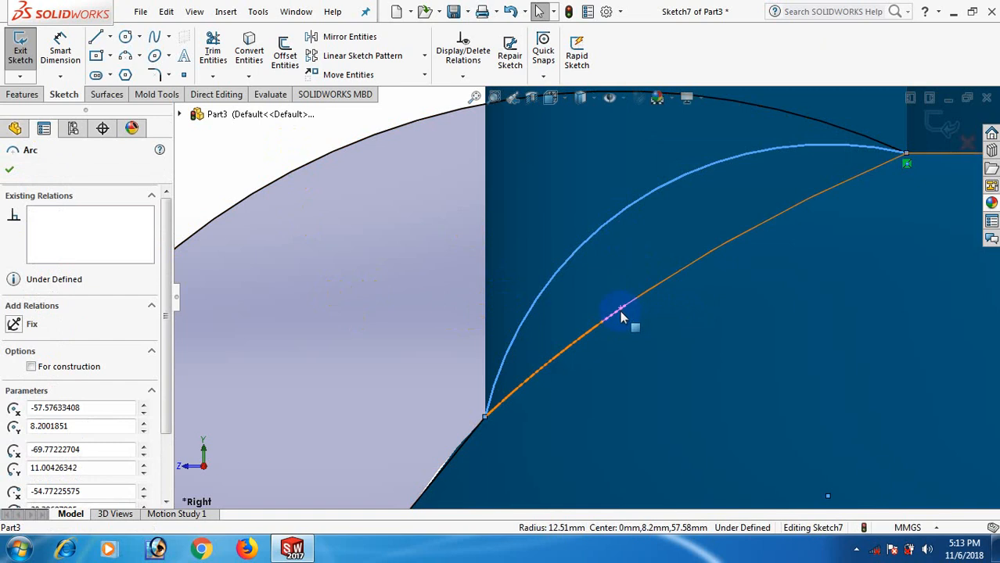
ctrl+click(620, 313)
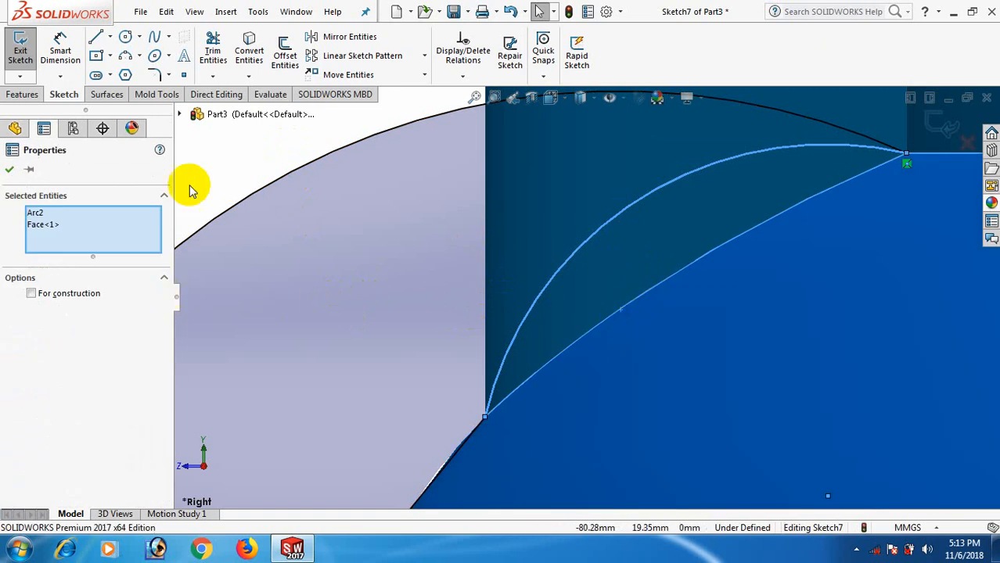
click(217, 181)
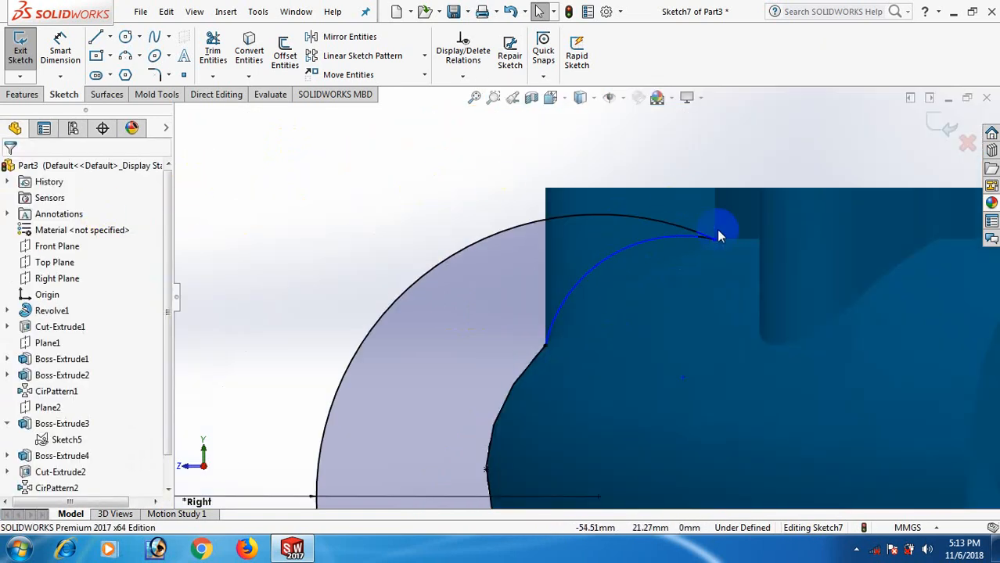
Add a tangent relation between the upper linking arc and the adjacent curved model edge below the rim
scroll(718, 228, down, 2)
click(654, 271)
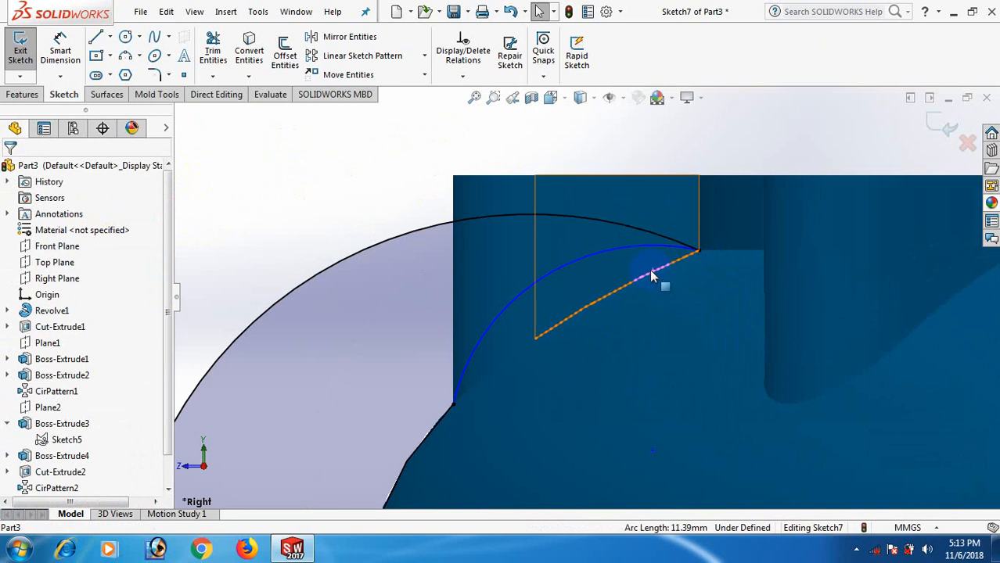
click(646, 252)
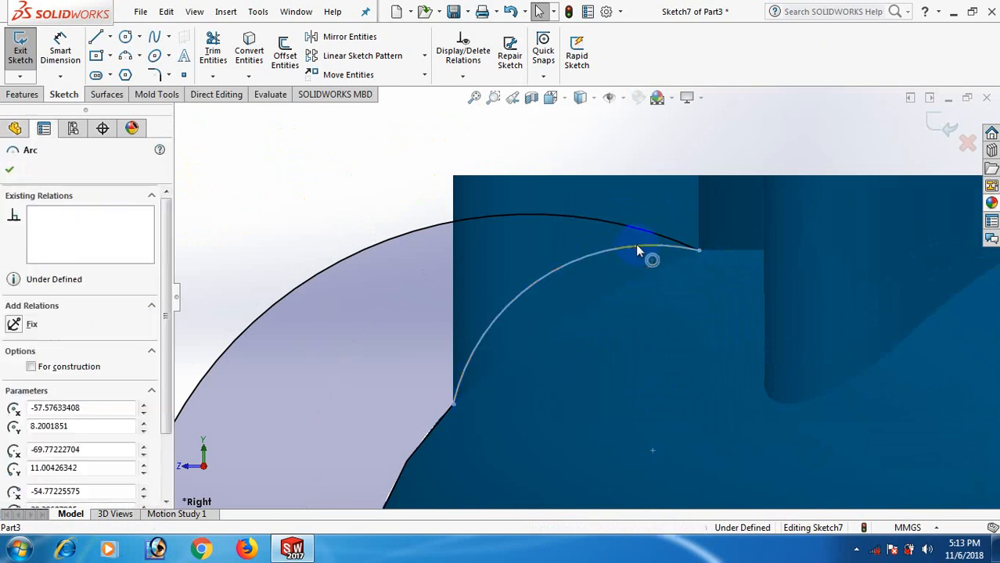
click(329, 188)
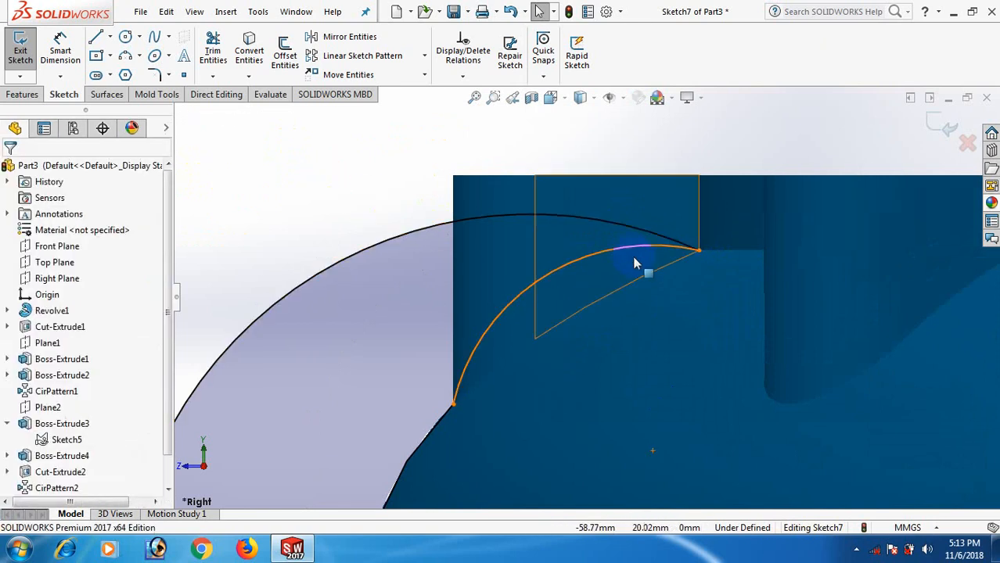
click(591, 254)
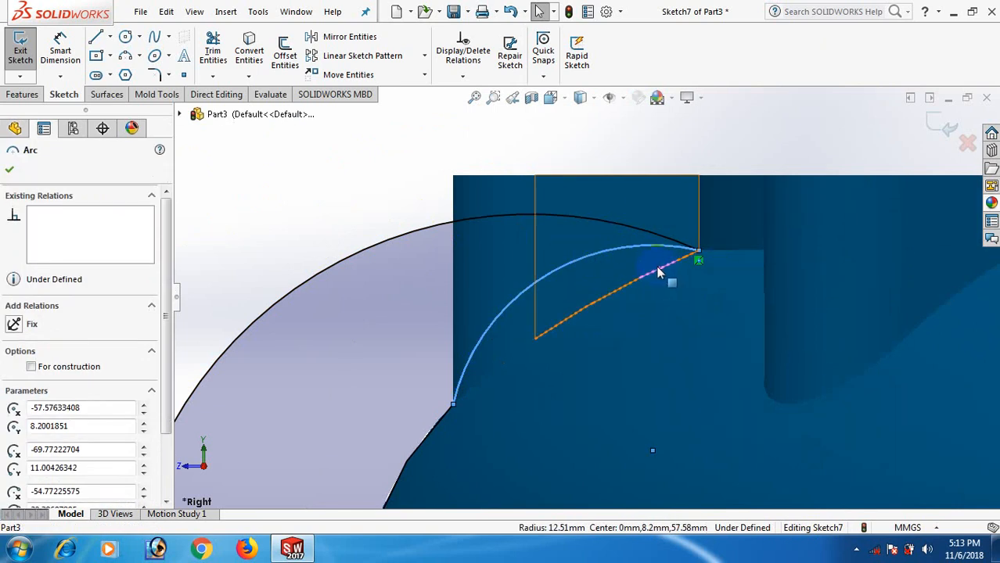
ctrl+click(656, 274)
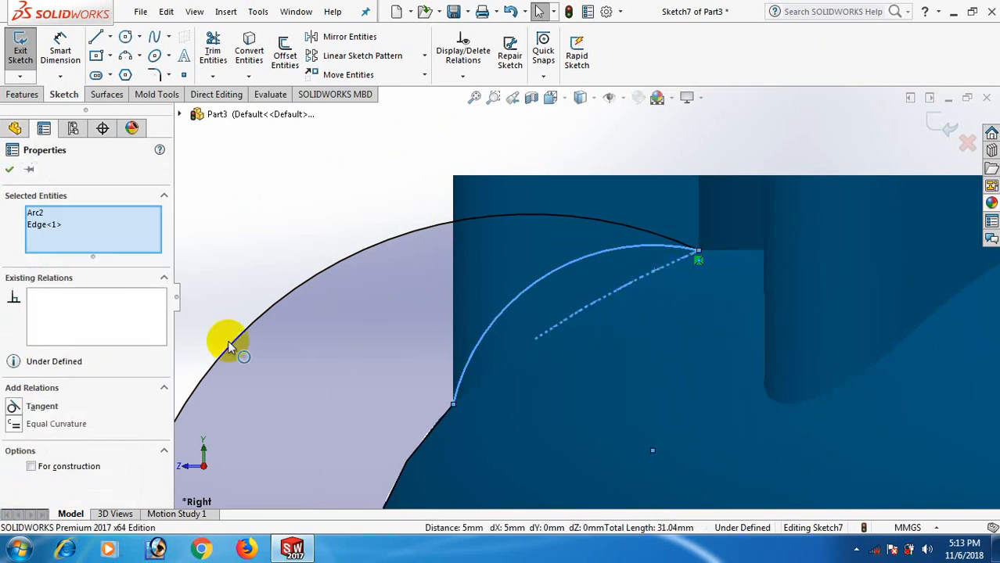
click(14, 408)
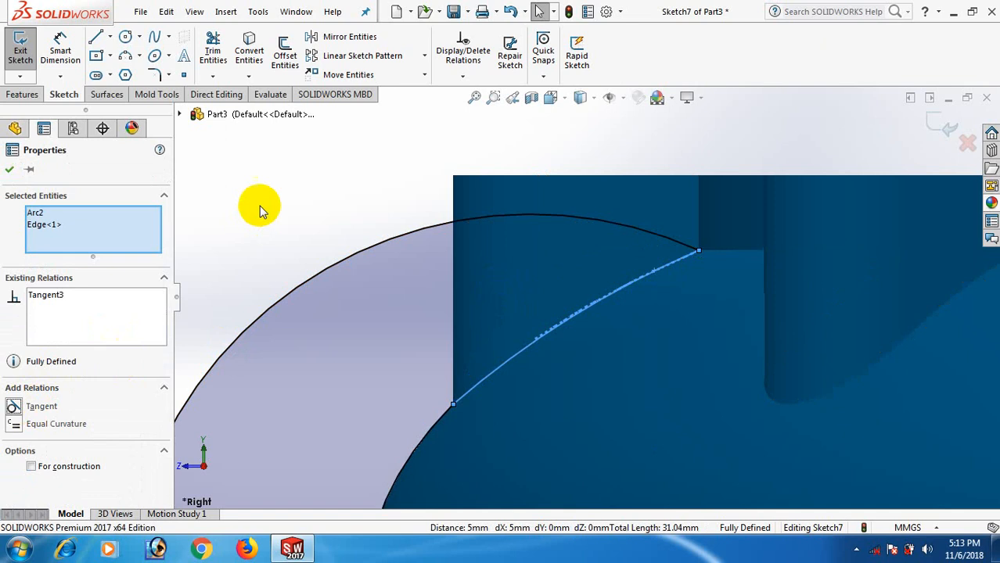
click(261, 206)
In isometric view, extrude the crescent profile 15 mm with the Mid Plane condition as a separate body, with Merge result turned off
scroll(400, 213, up, 9)
key(space)
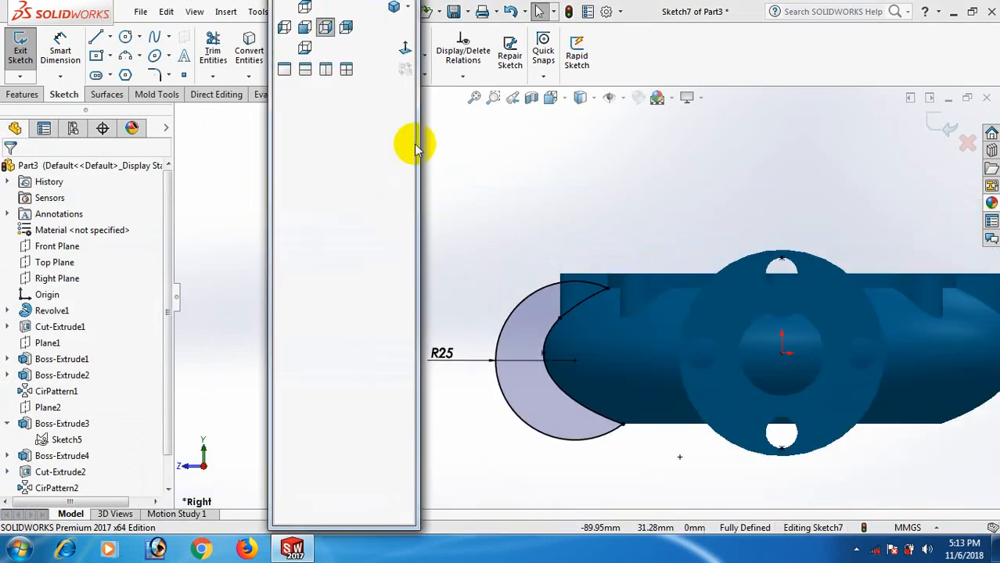
click(393, 6)
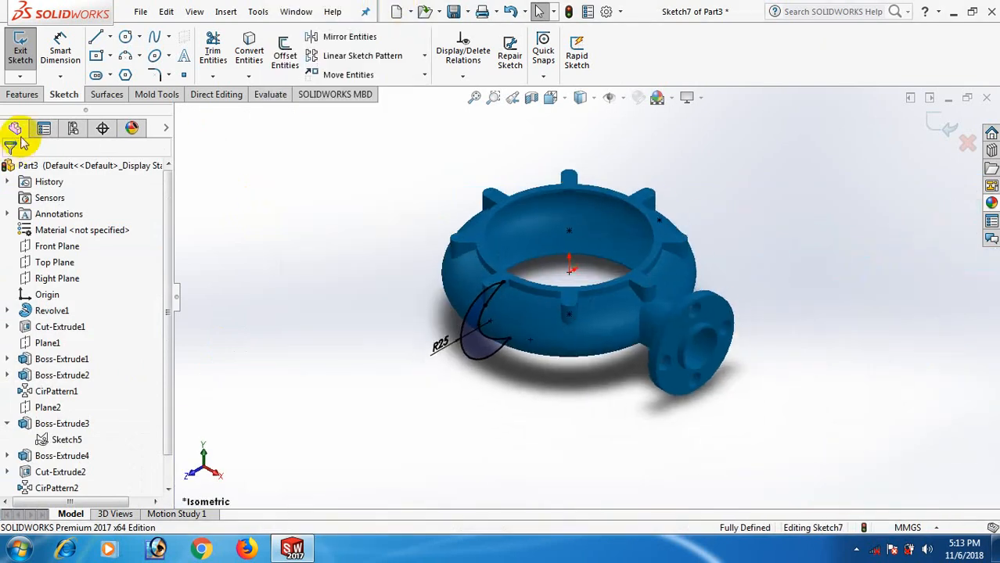
click(22, 94)
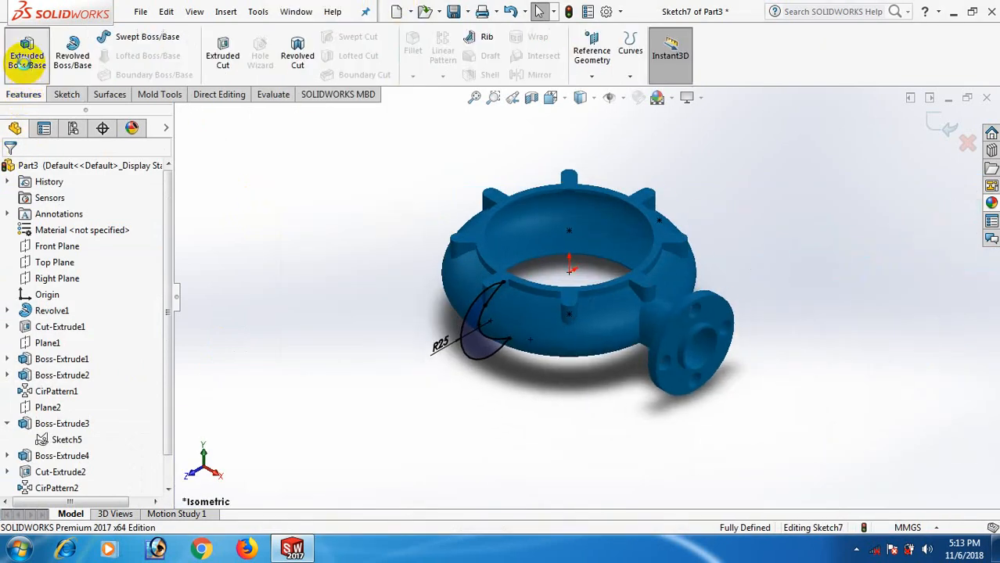
click(27, 56)
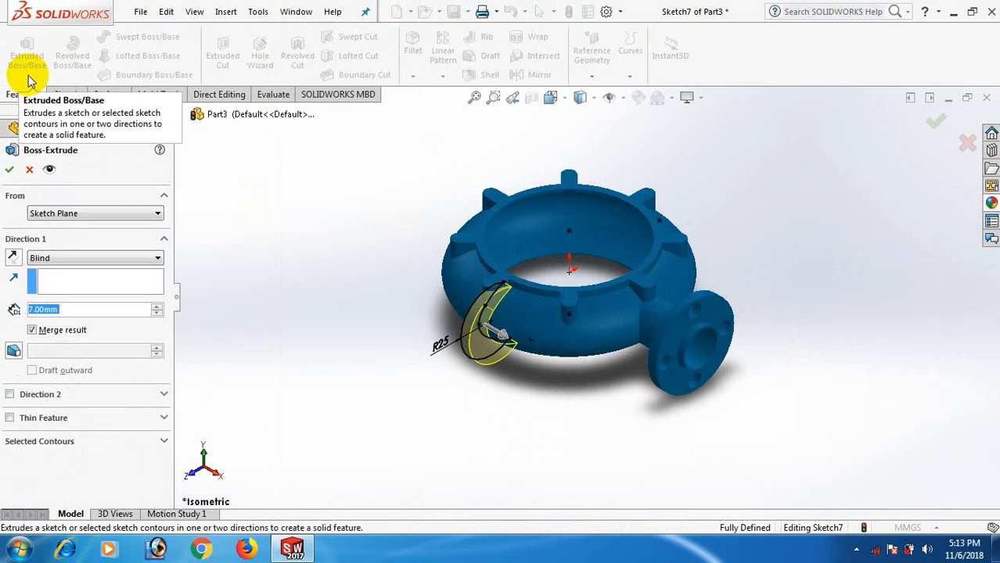
click(156, 263)
click(64, 337)
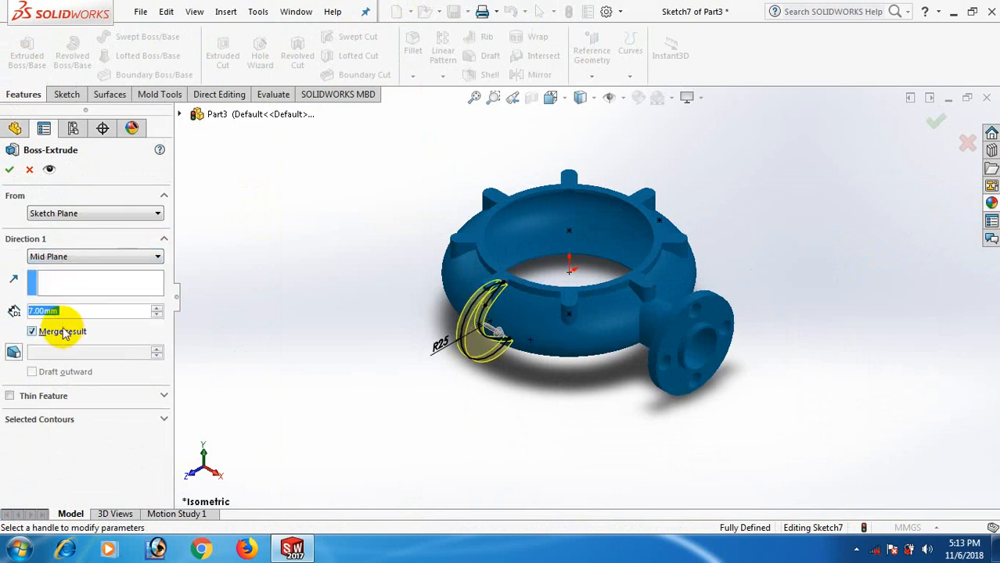
text(15)
key(Return)
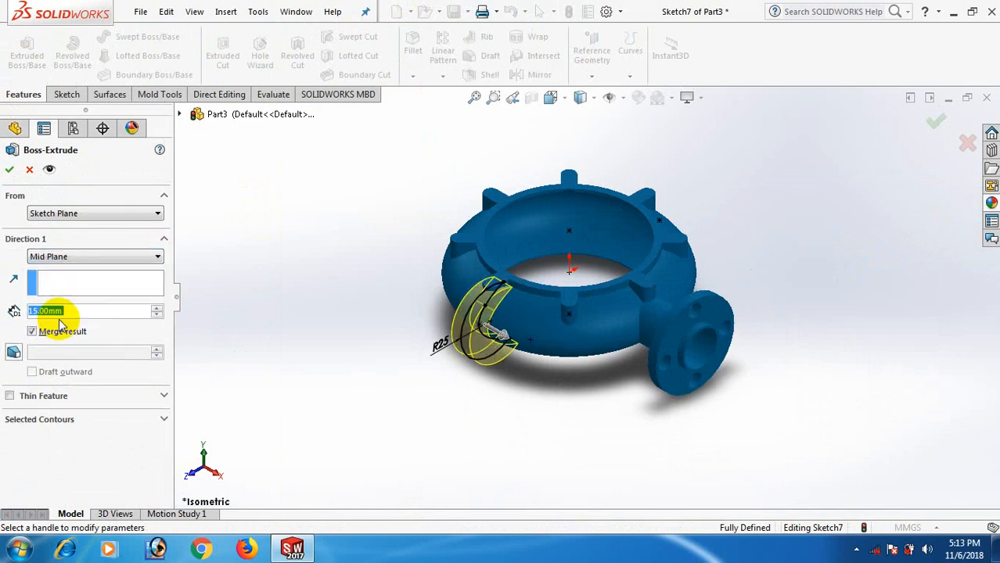
click(10, 170)
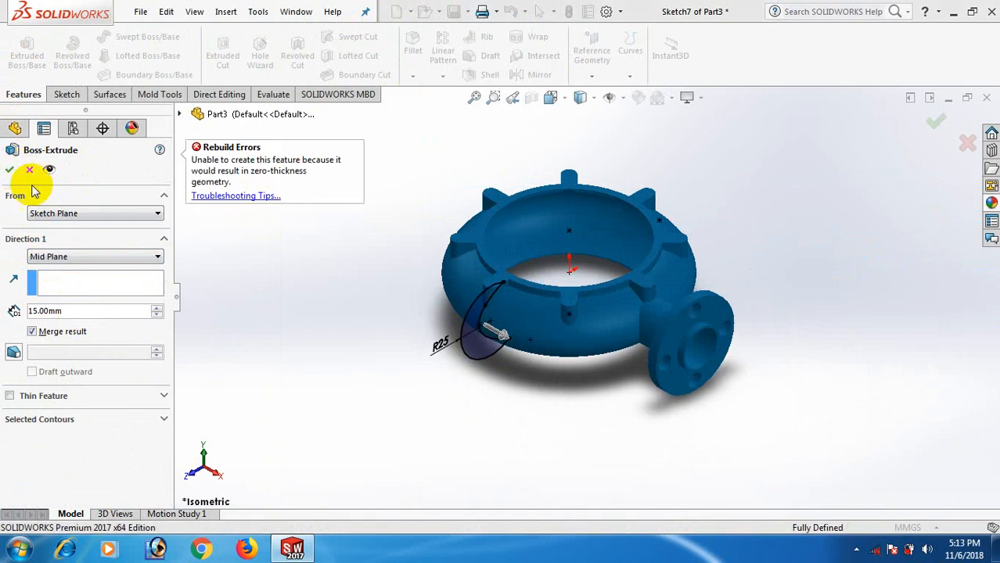
click(32, 332)
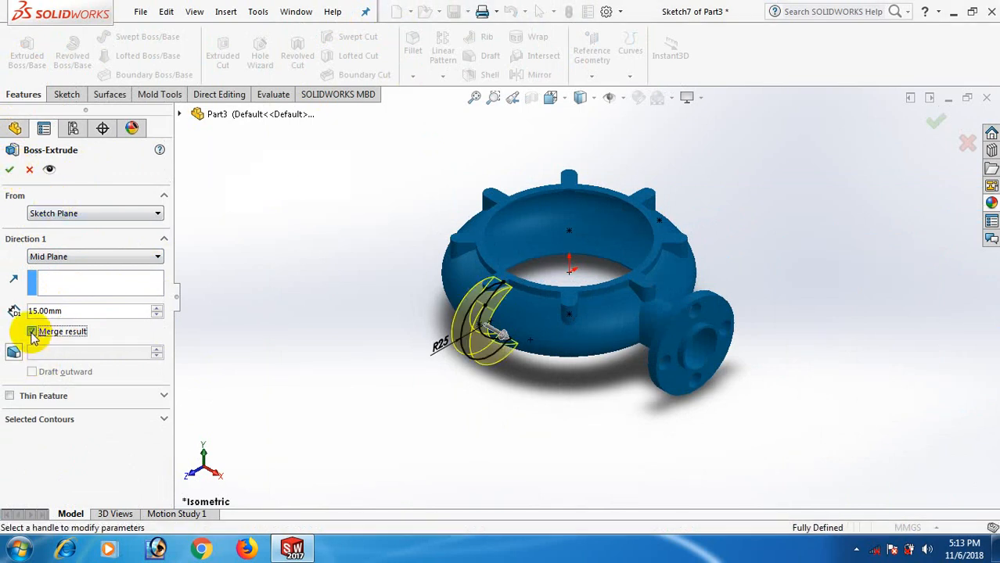
click(9, 171)
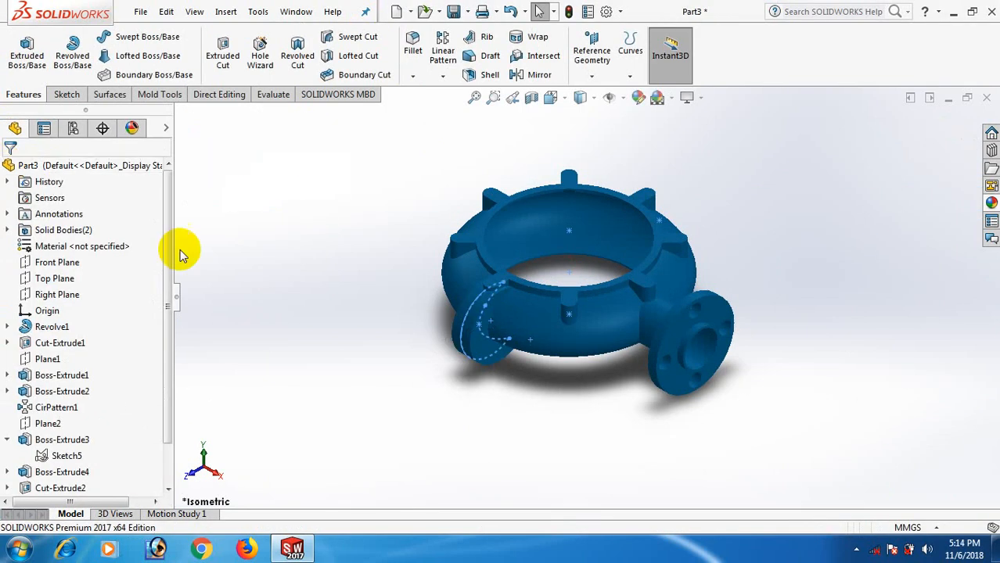
Mirror the extruded crescent body about the Front Plane to the opposite side of the ring
click(55, 263)
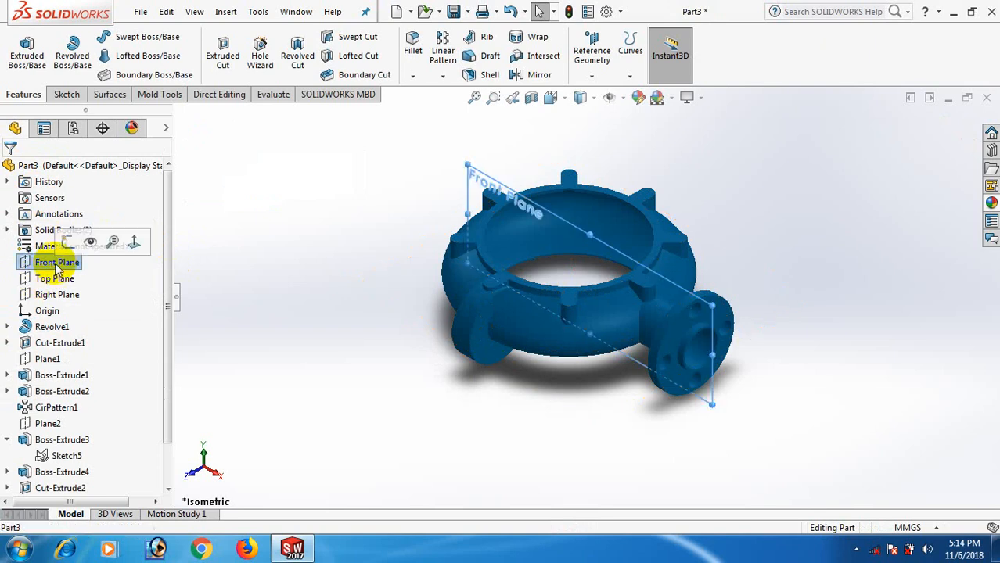
click(542, 76)
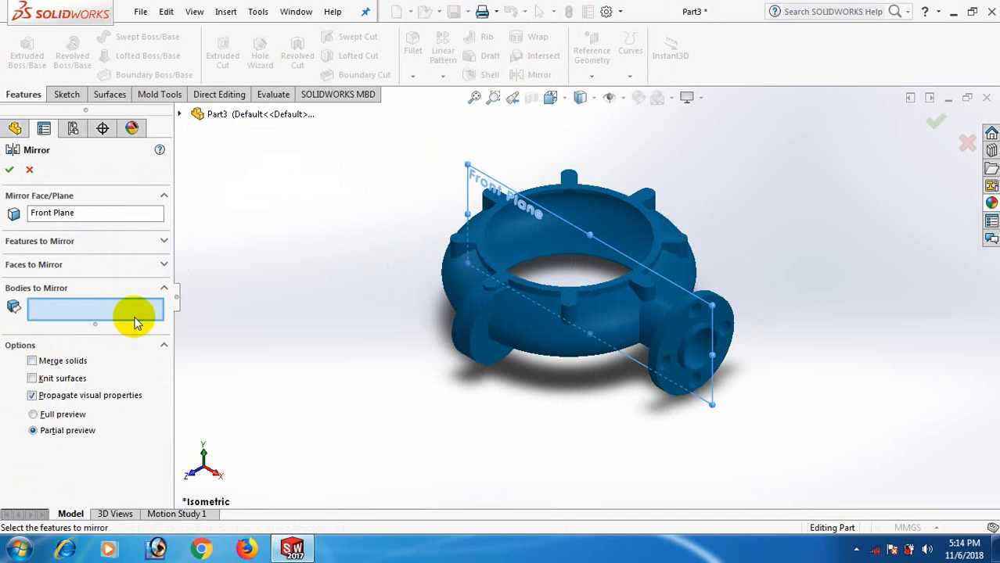
click(477, 317)
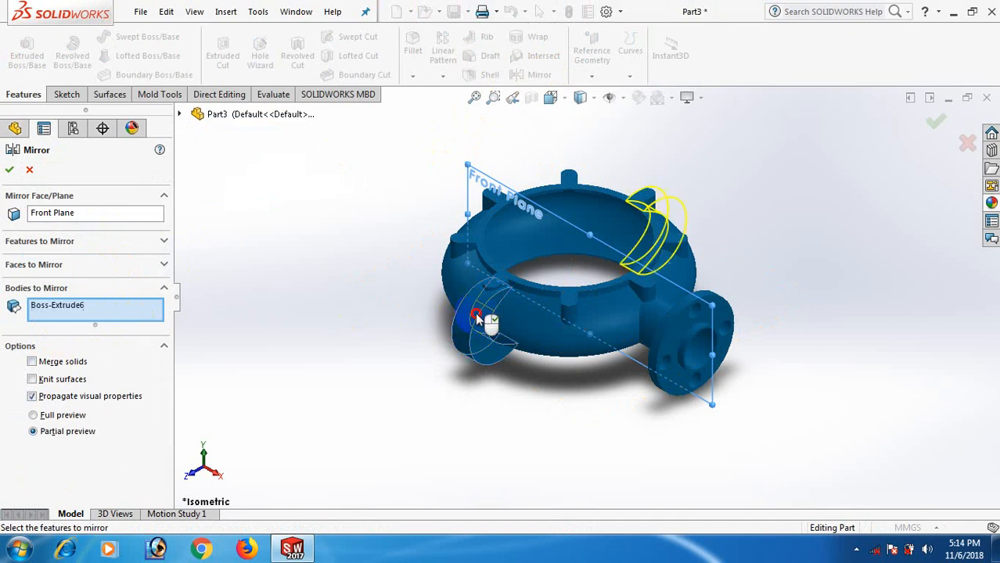
click(9, 171)
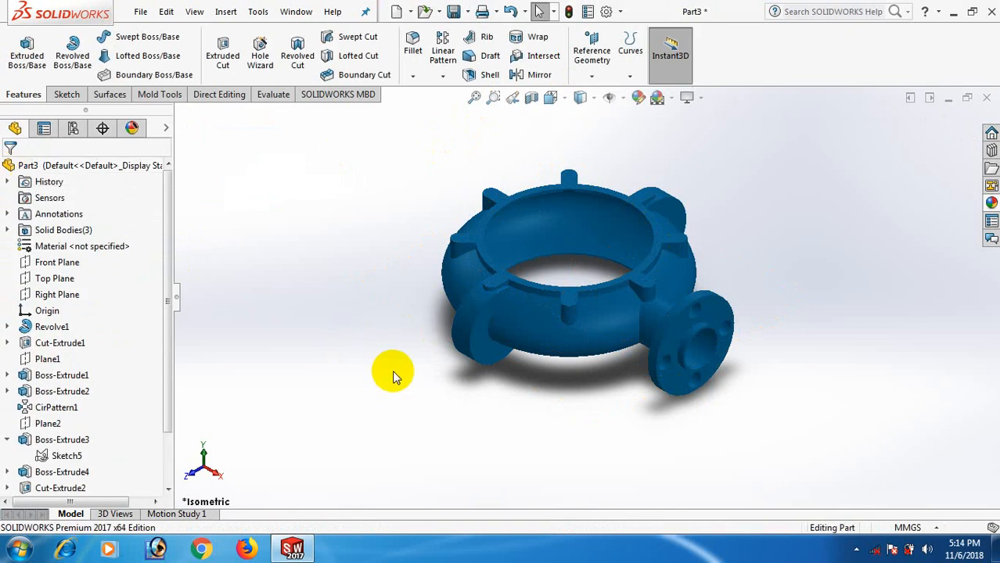